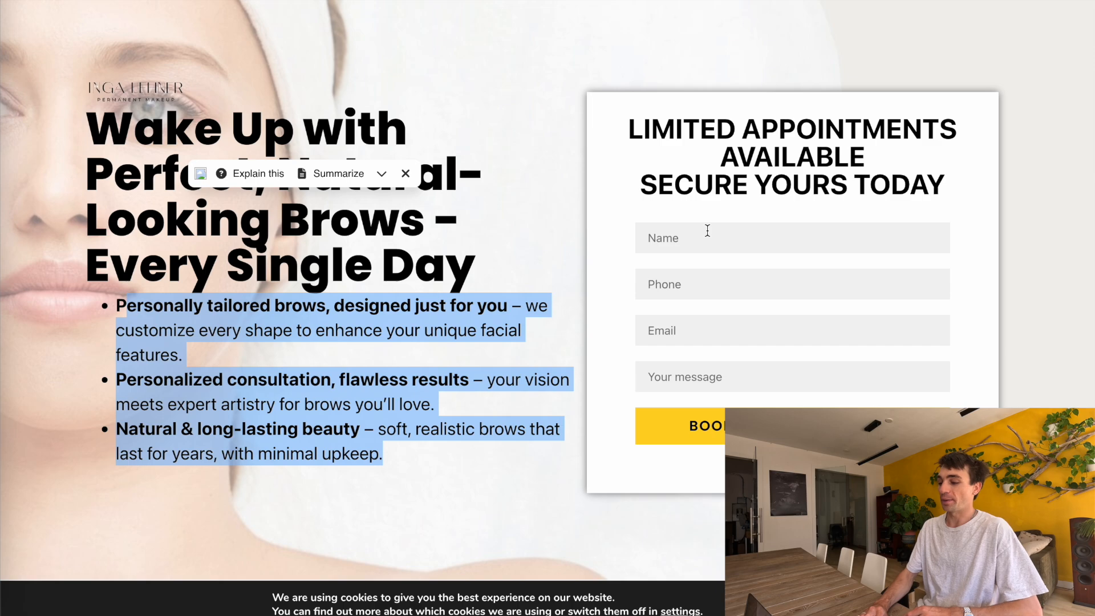
Start a new Google Ads campaign with the Leads objective
left_click(556, 200)
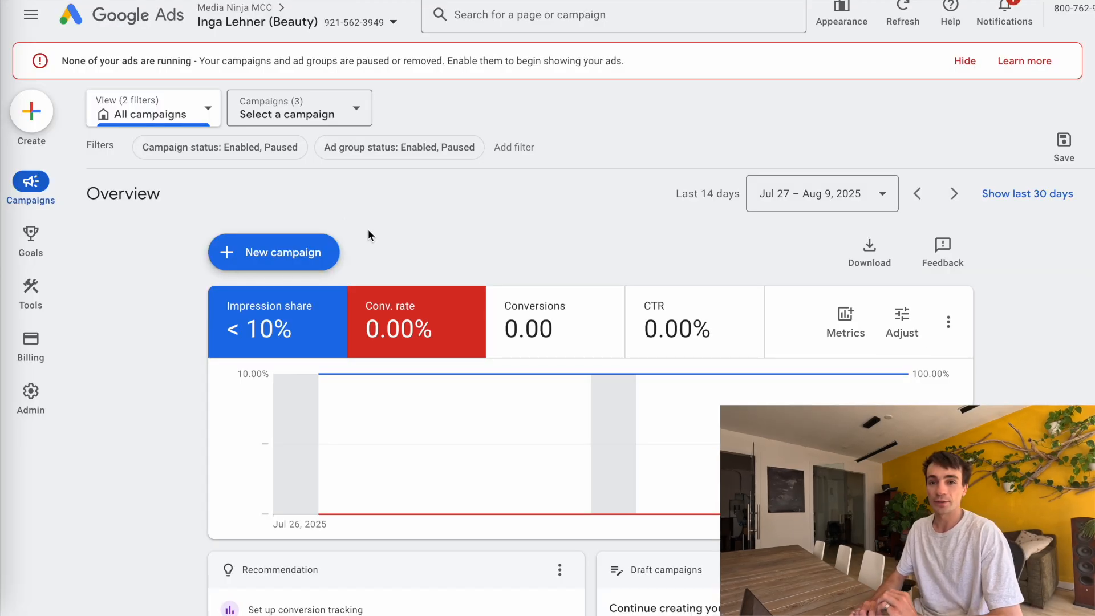
left_click(316, 251)
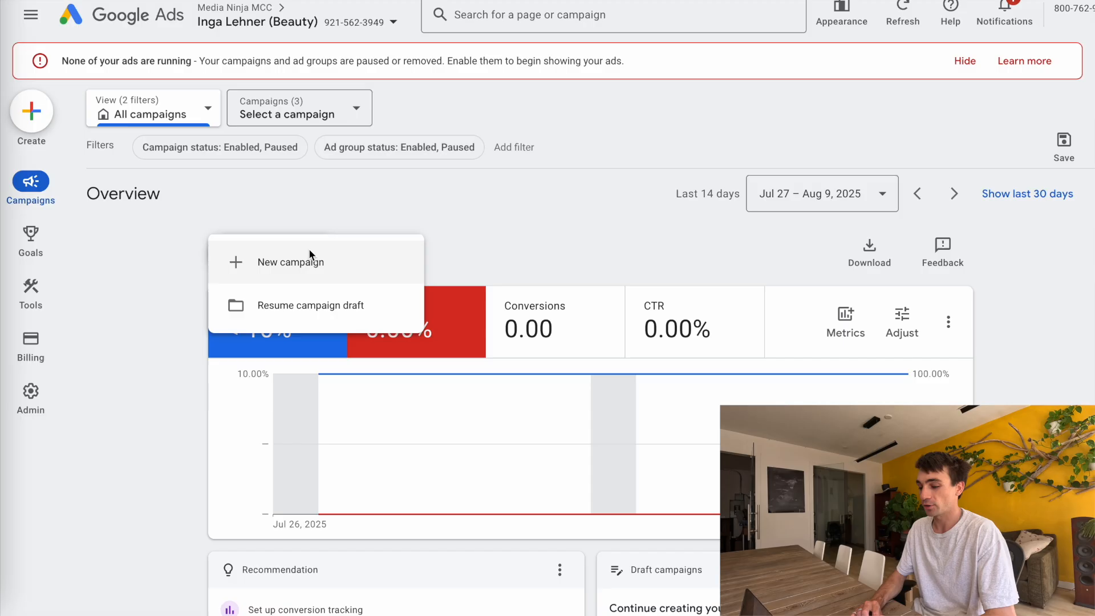
left_click(286, 268)
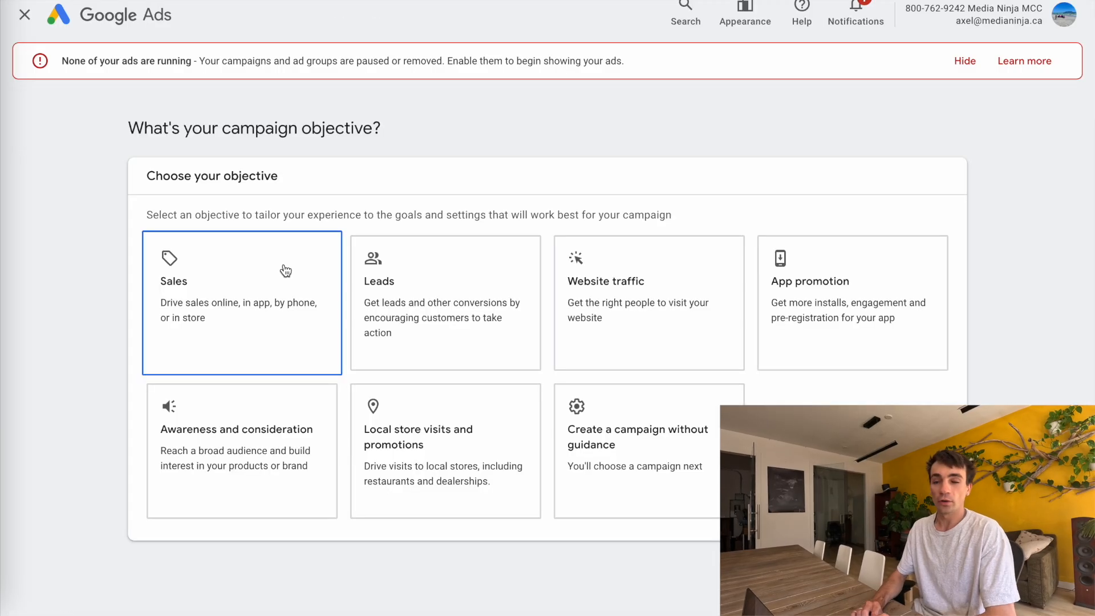
left_click(435, 261)
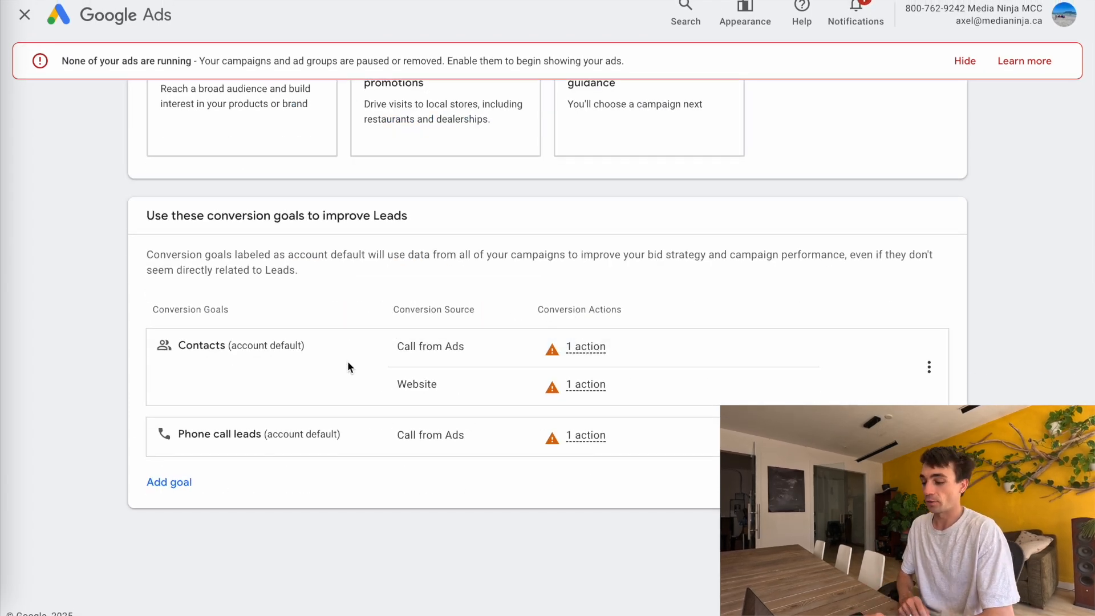
Add the Submit lead forms conversion goal and remove the Contacts and Phone call leads goals
left_click(180, 483)
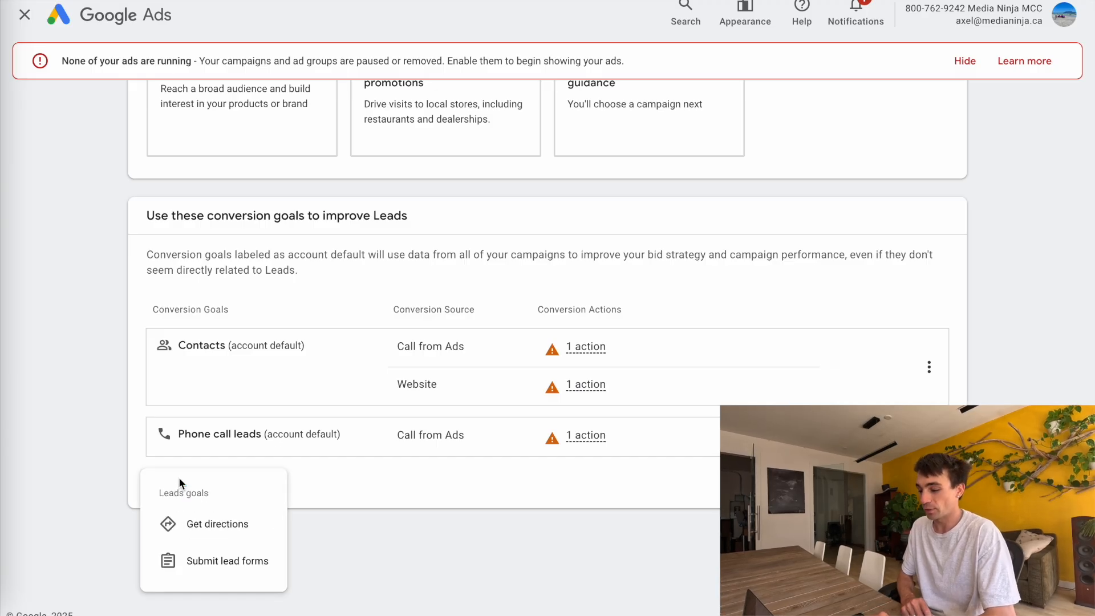
left_click(227, 559)
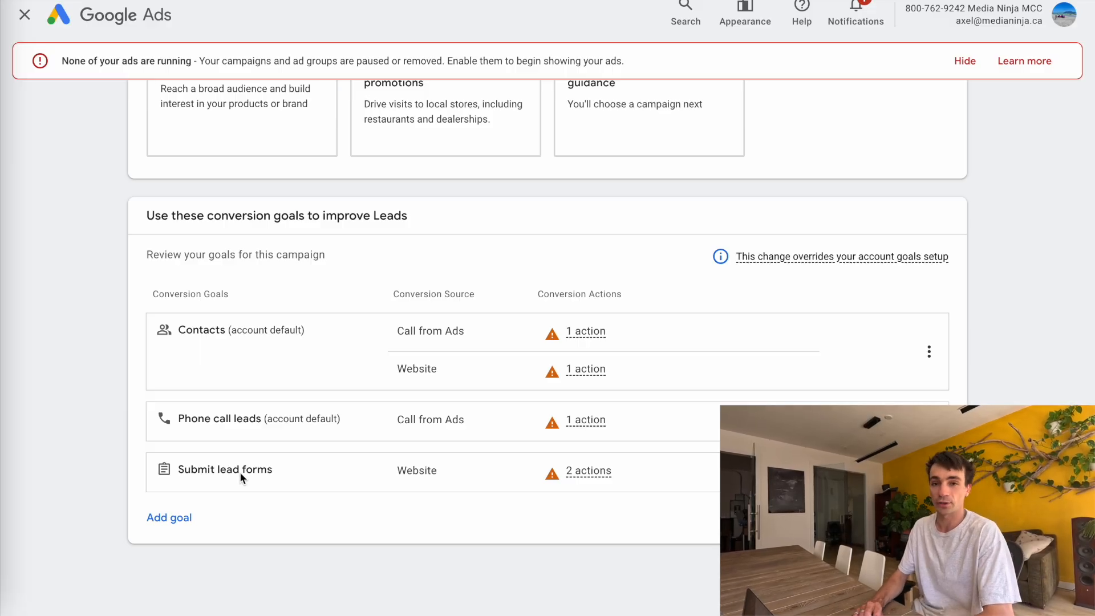
left_click(929, 352)
left_click(927, 394)
left_click(699, 356)
left_click(929, 386)
left_click(981, 395)
left_click(707, 357)
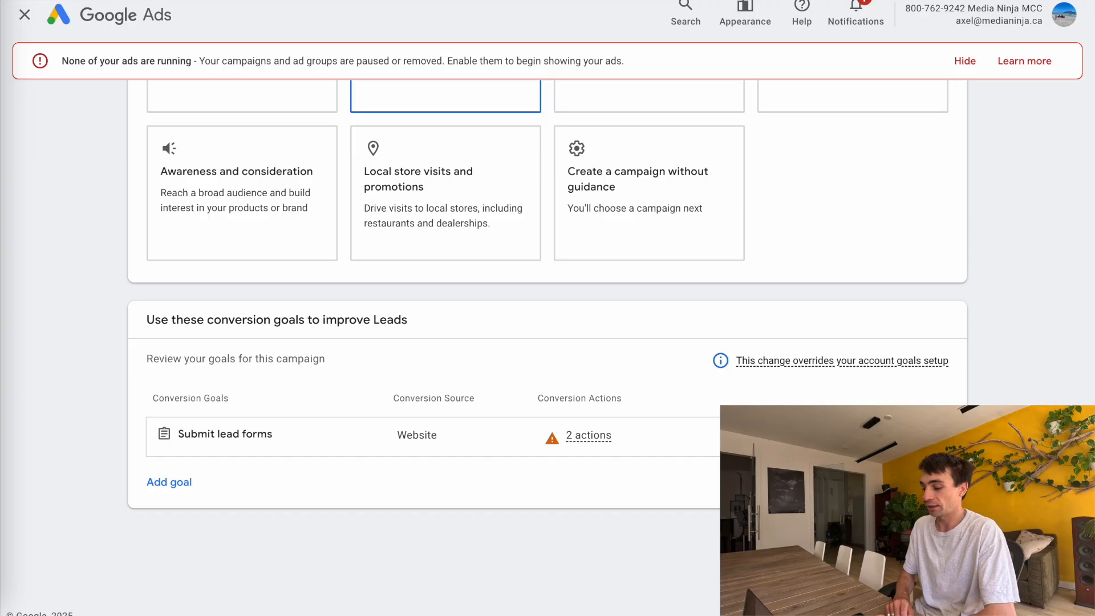
Choose Search as the campaign type
scroll(412, 408, "down", 6)
left_click(218, 296)
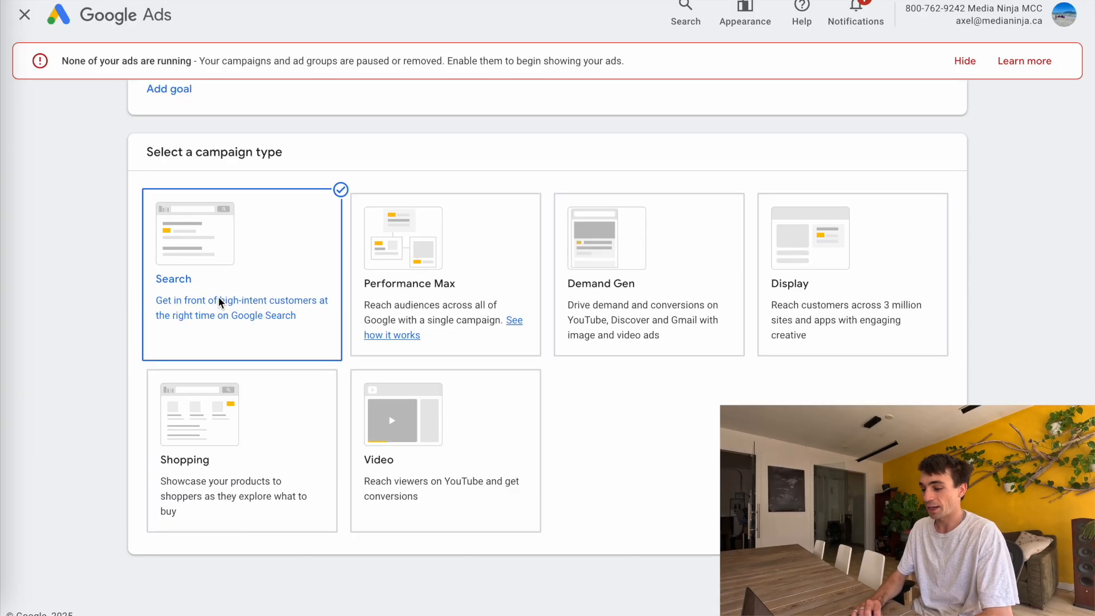
Replace the default campaign name with one starting "Makeup & Brow | Search |"
scroll(654, 426, "down", 5)
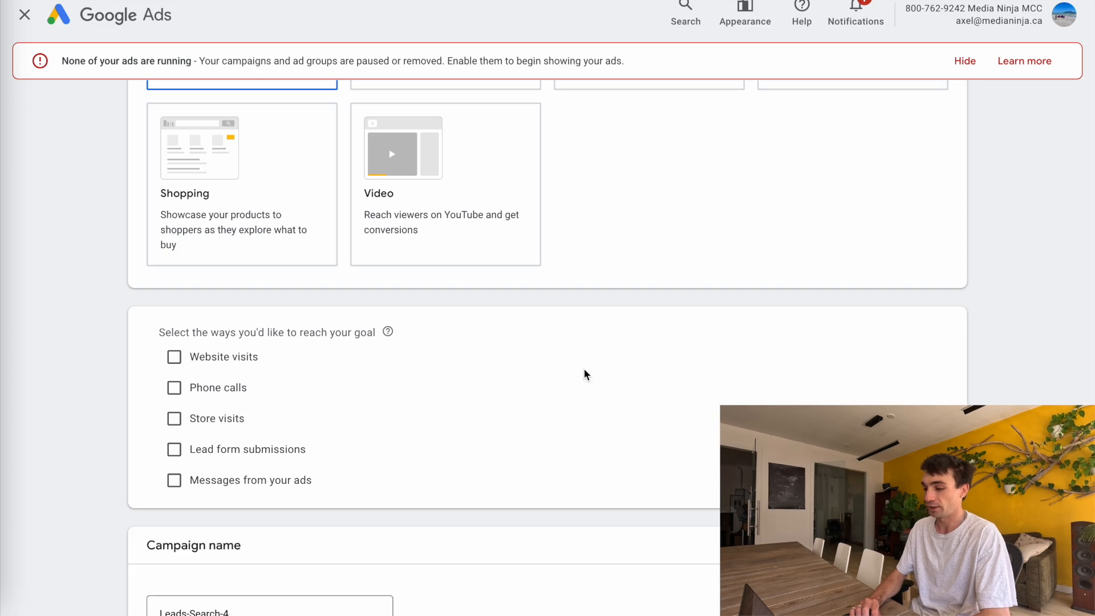
scroll(587, 375, "down", 2)
triple_click(210, 518)
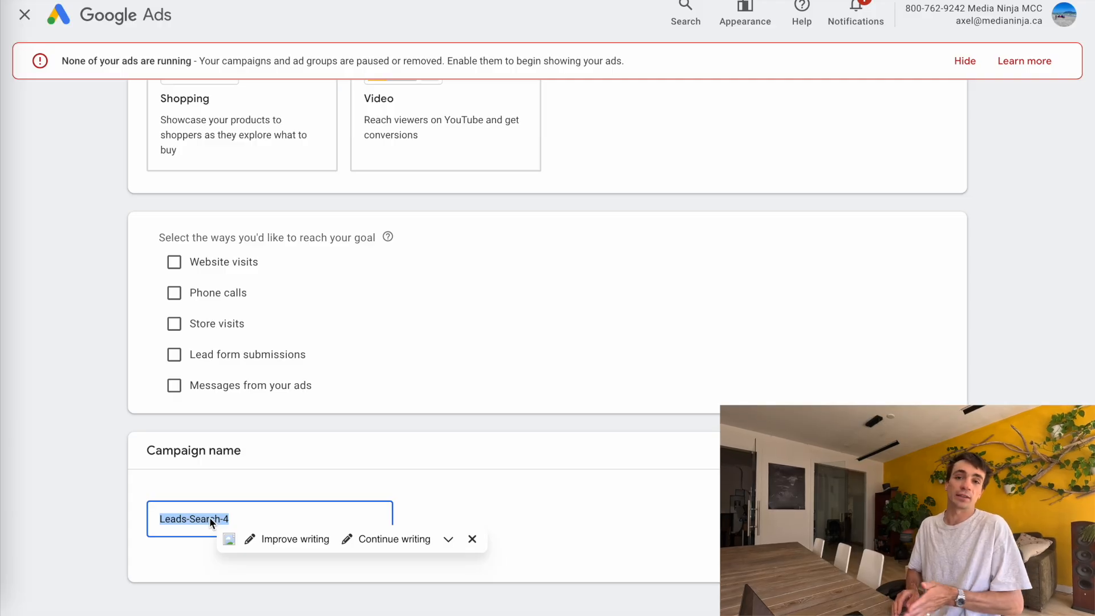
key("BackSpace")
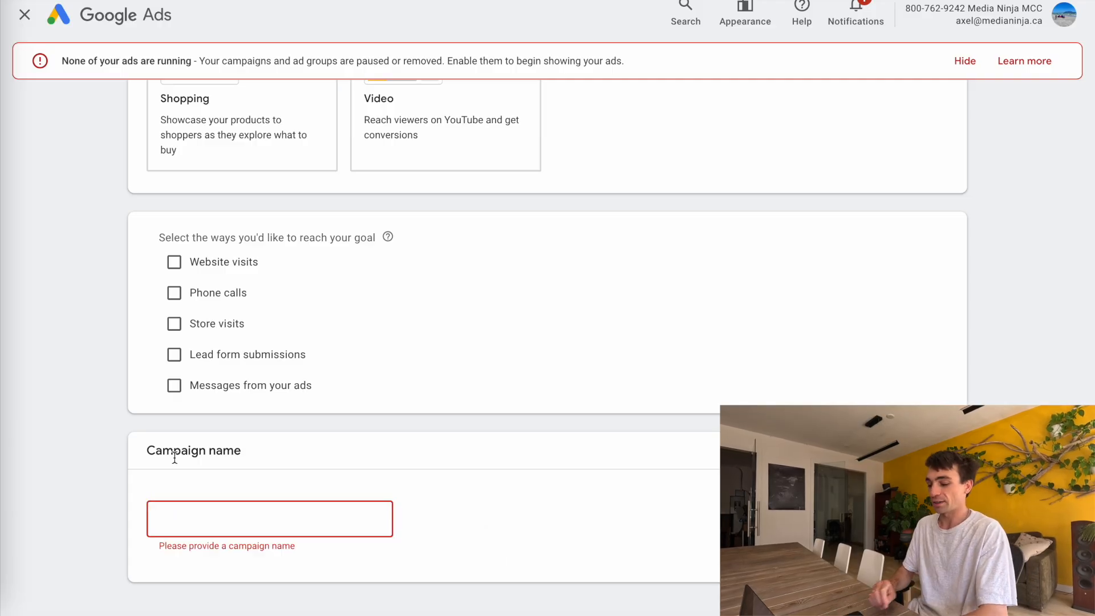
type("Makeup &")
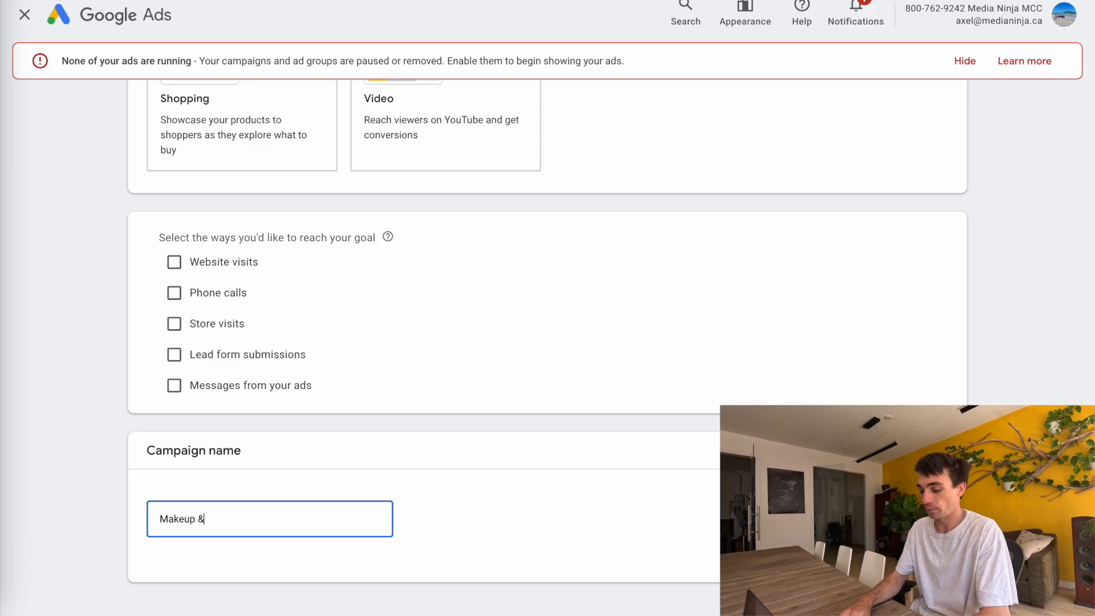
type(" Brow | Search }")
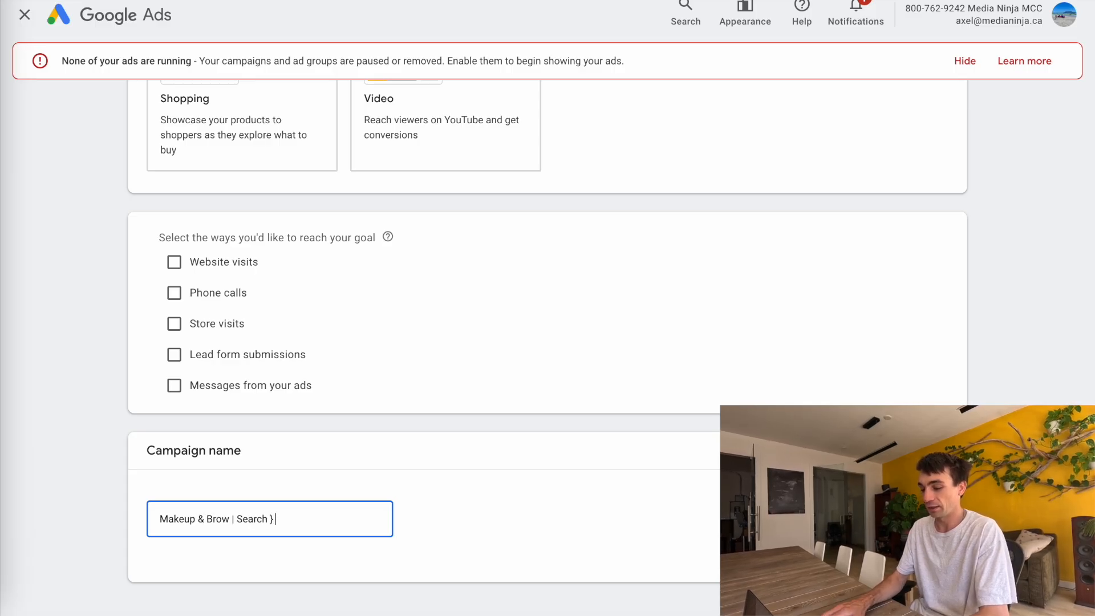
key("BackSpace")
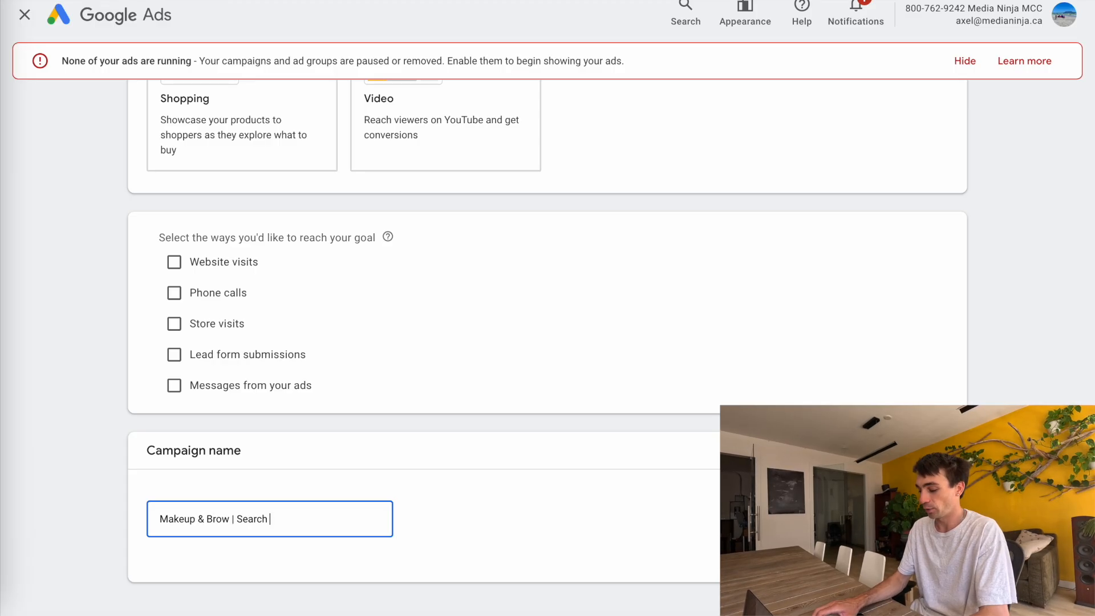
type("| Sign")
key("BackSpace")
key("BackSpace")
key("BackSpace")
key("BackSpace")
type("Fo")
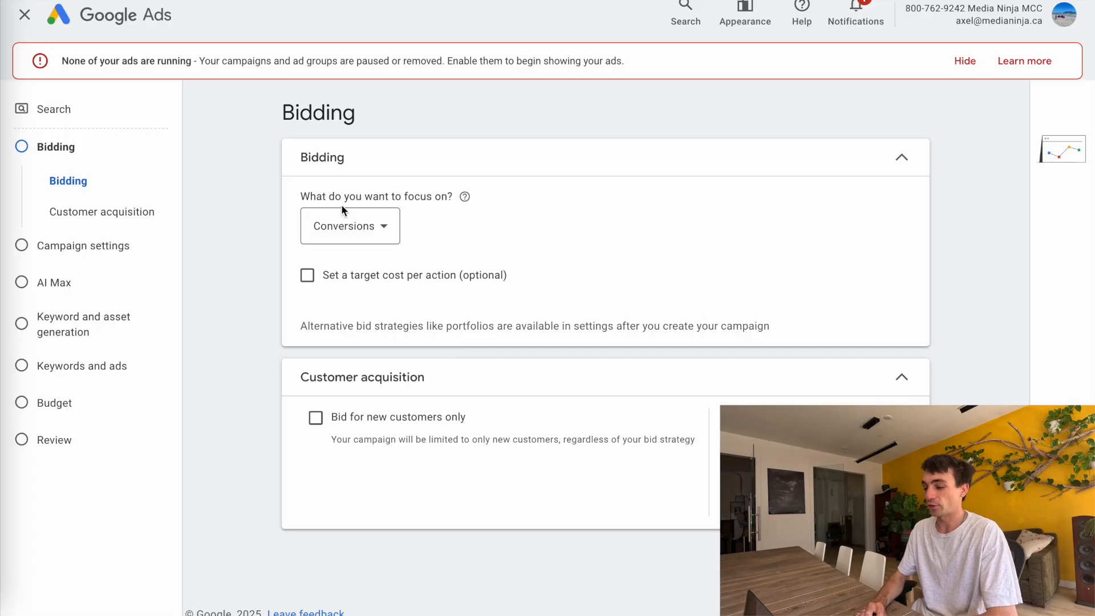
Examine the bidding focus options and keep Conversions selected
left_click(359, 232)
mouse_move(377, 240)
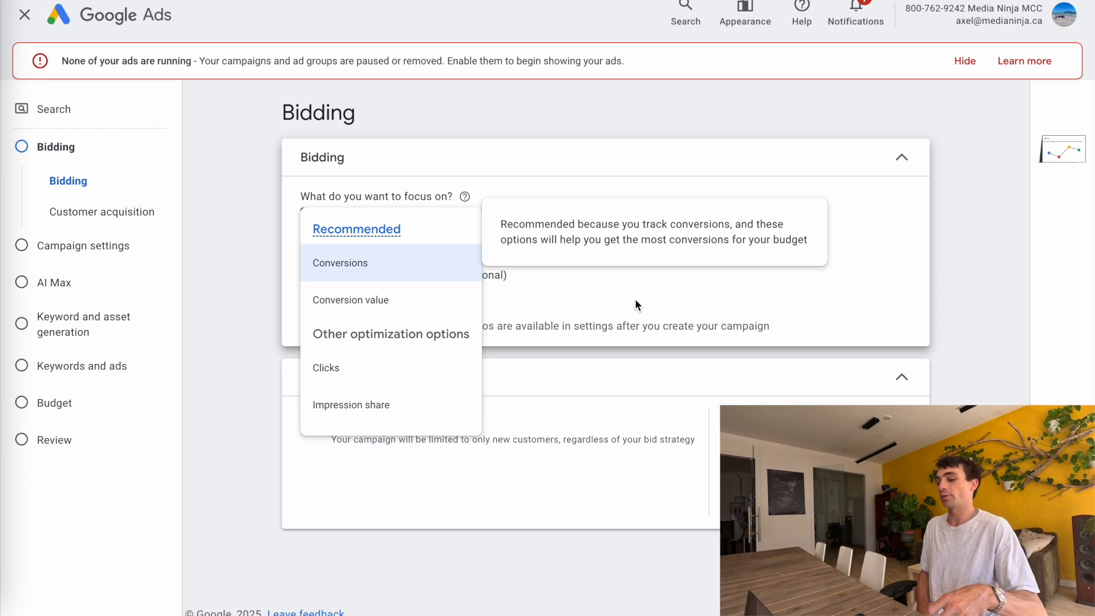
left_click(331, 255)
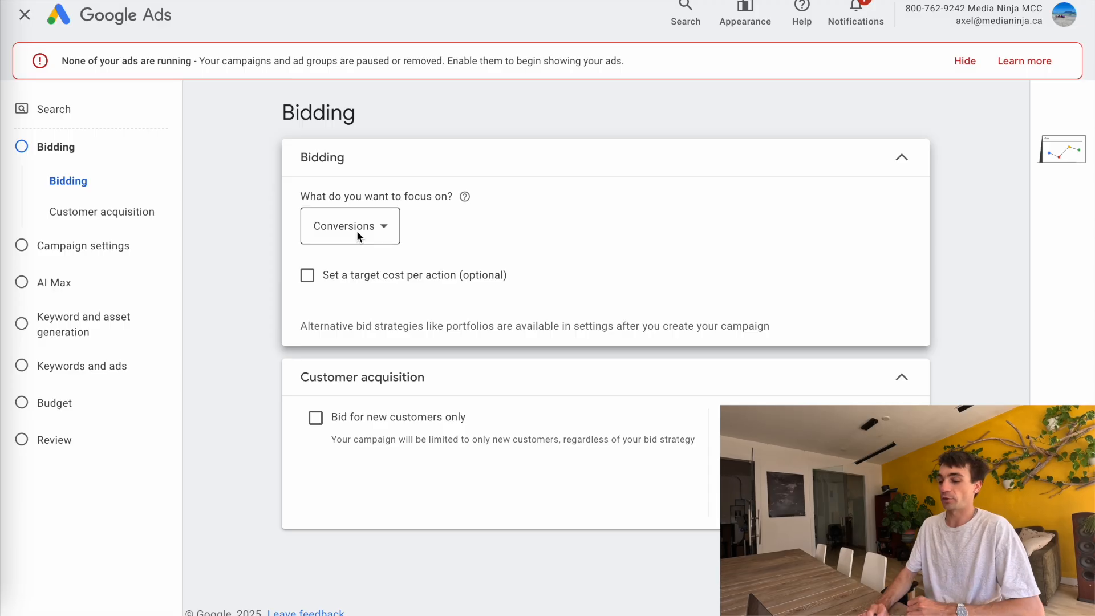
left_click(357, 230)
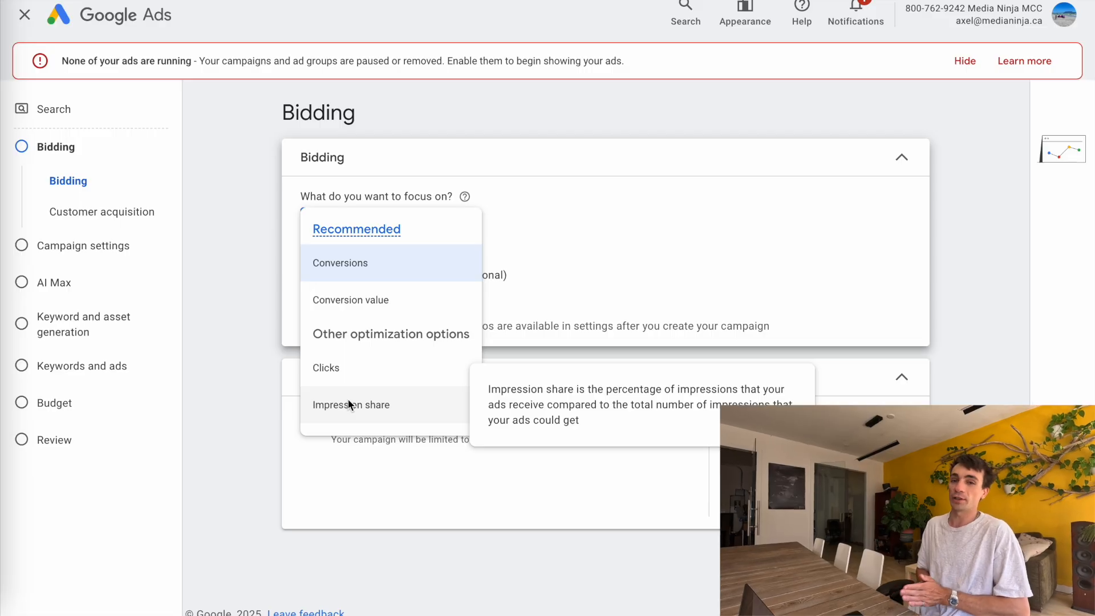
left_click(339, 260)
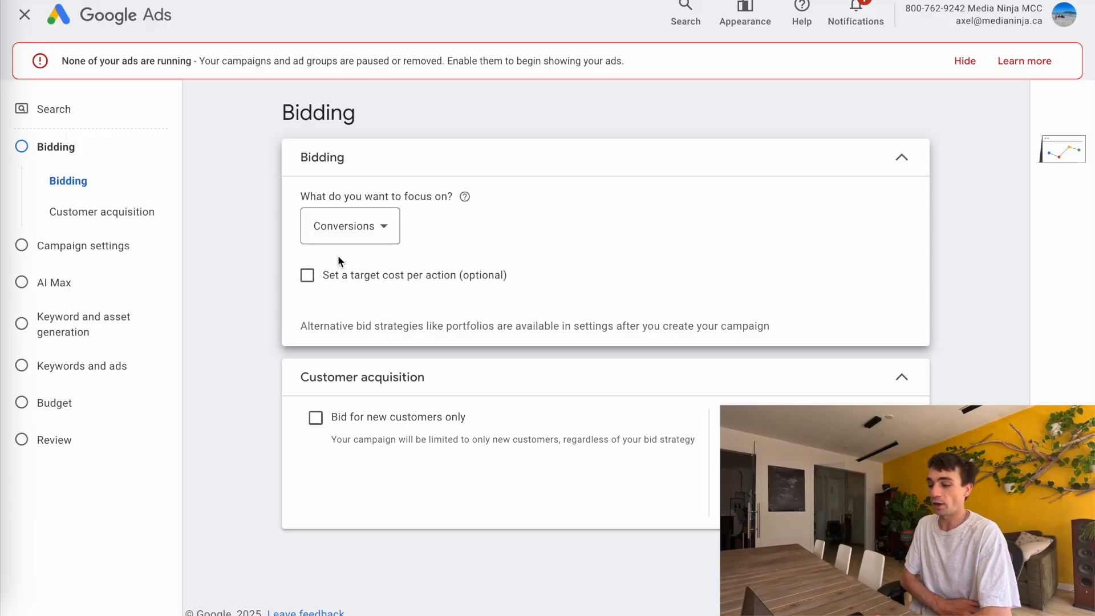
Toggle the optional target cost per action setting on and off
left_click(305, 281)
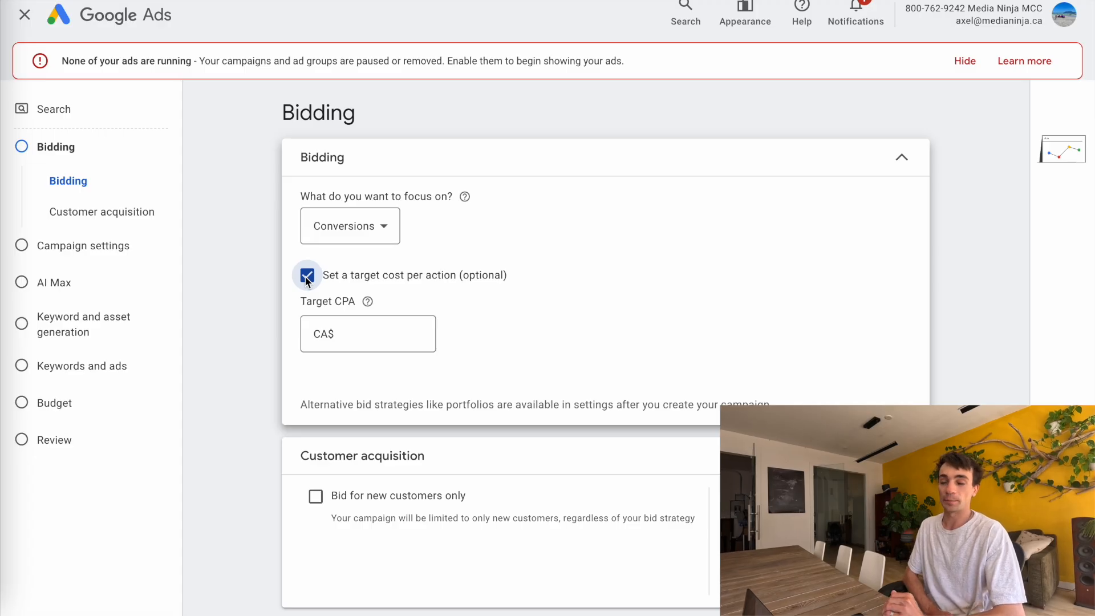
left_click(306, 280)
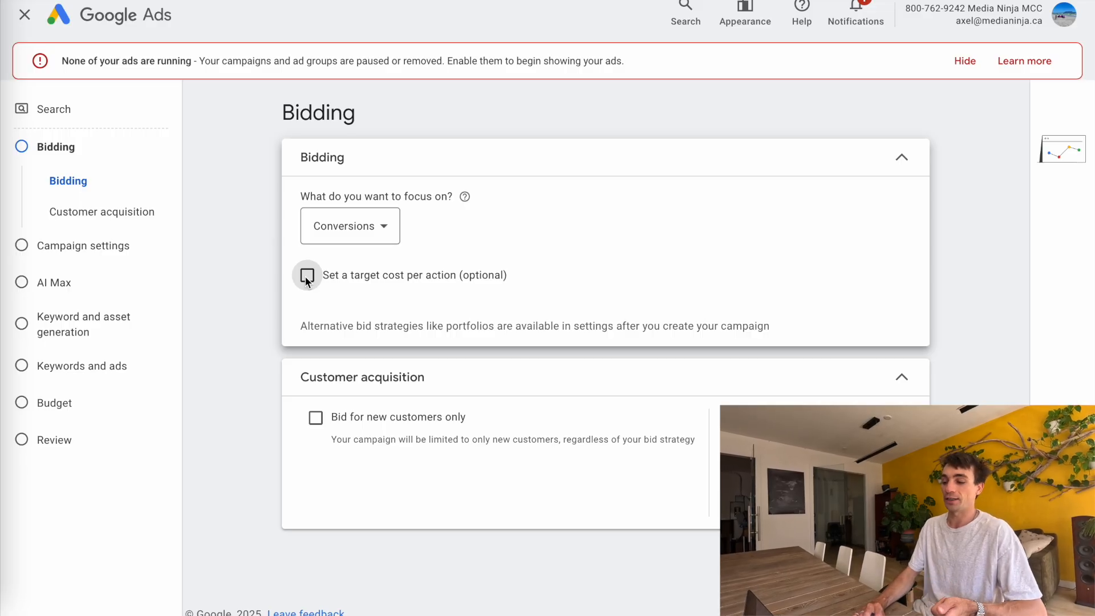
left_click(307, 276)
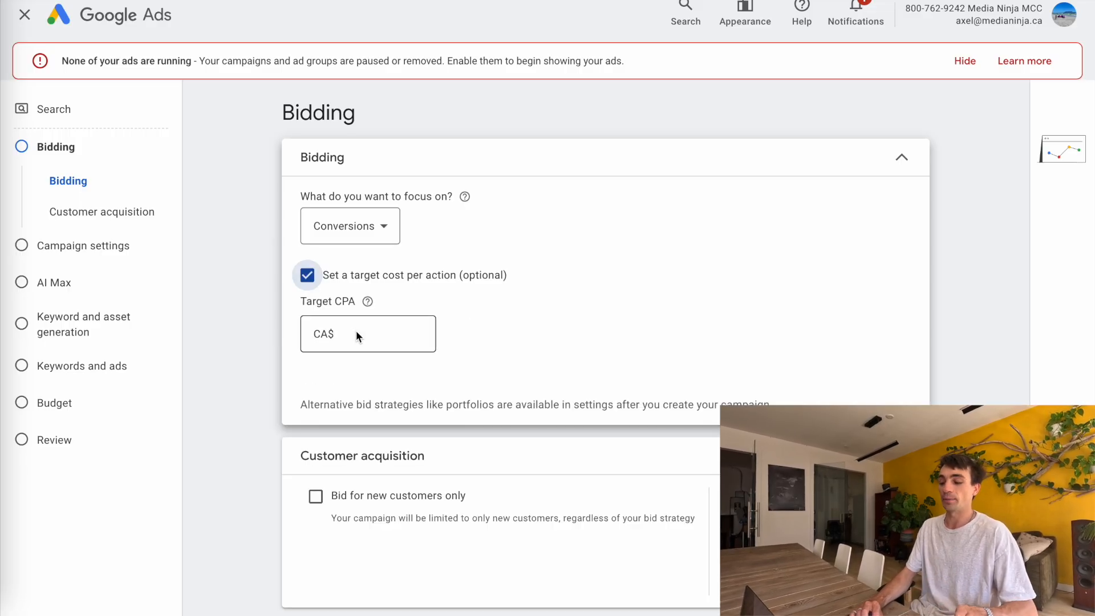
left_click(307, 276)
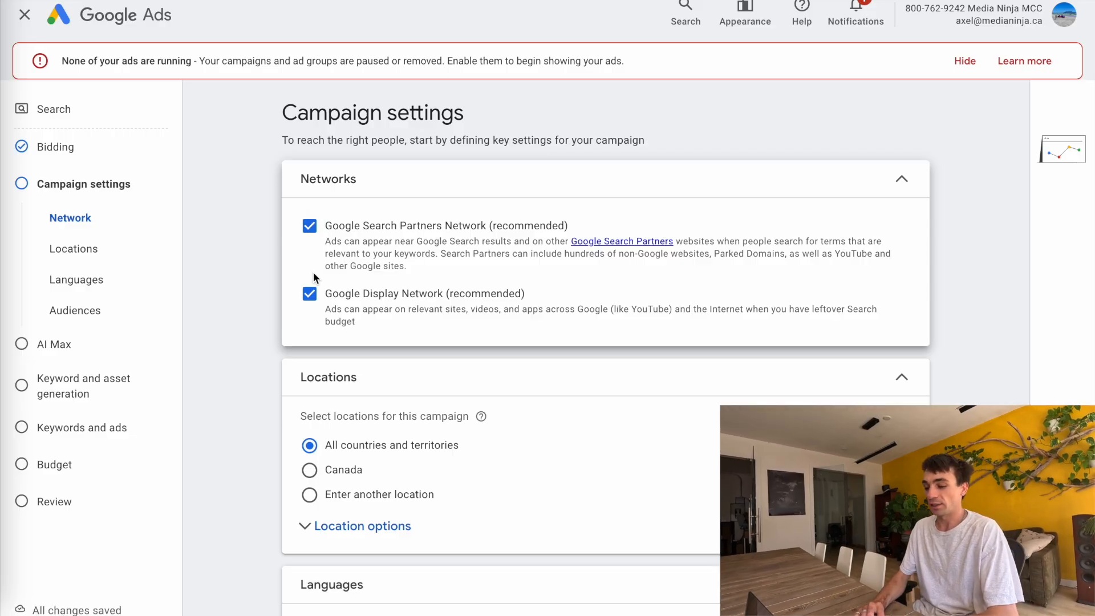
Turn off the Google Display Network option for the campaign
left_click(310, 293)
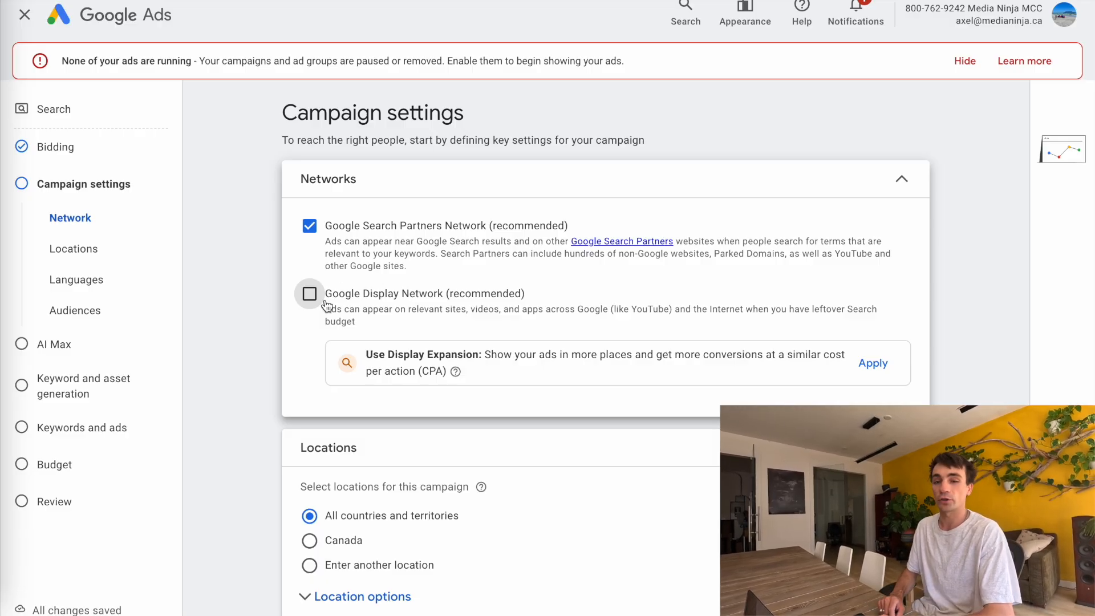
scroll(306, 430, "down", 4)
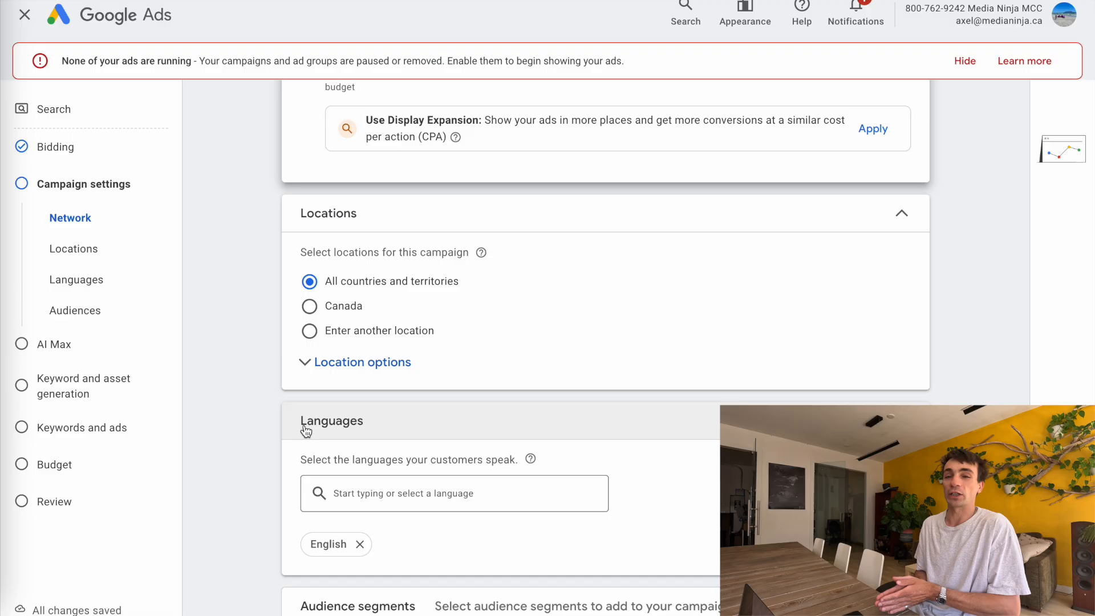
Target the location Squamish, British Columbia, Canada instead of all countries
left_click(342, 363)
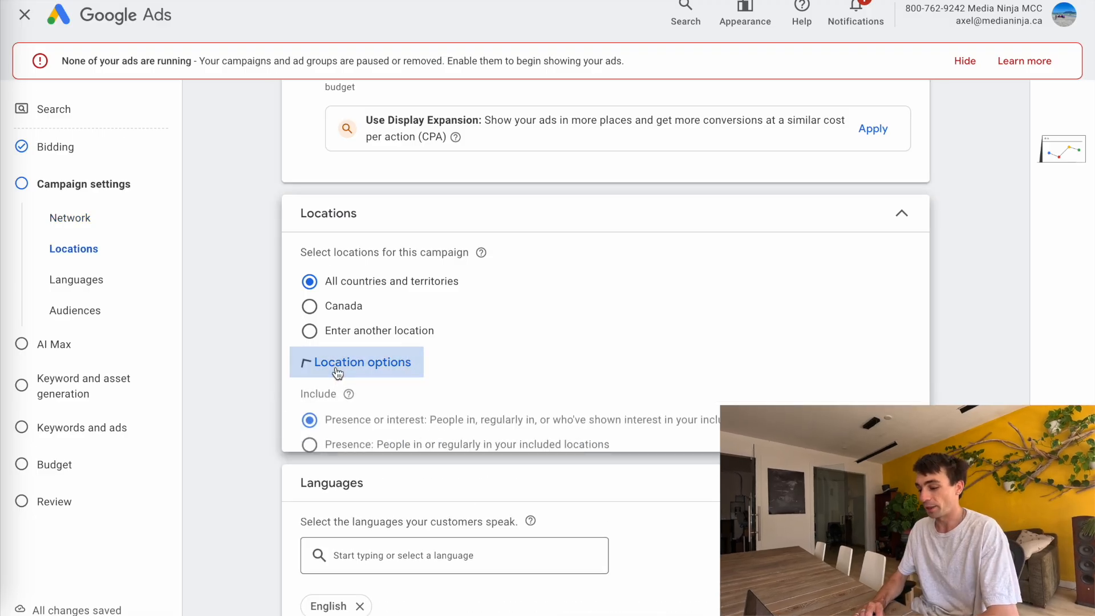
left_click(311, 331)
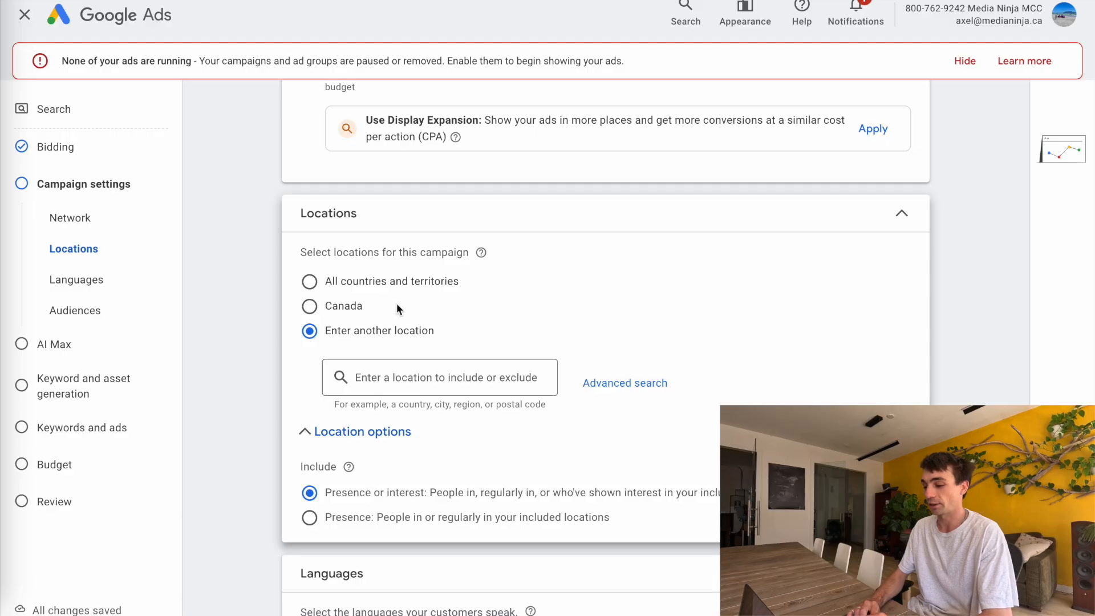
left_click(402, 381)
type("squamish")
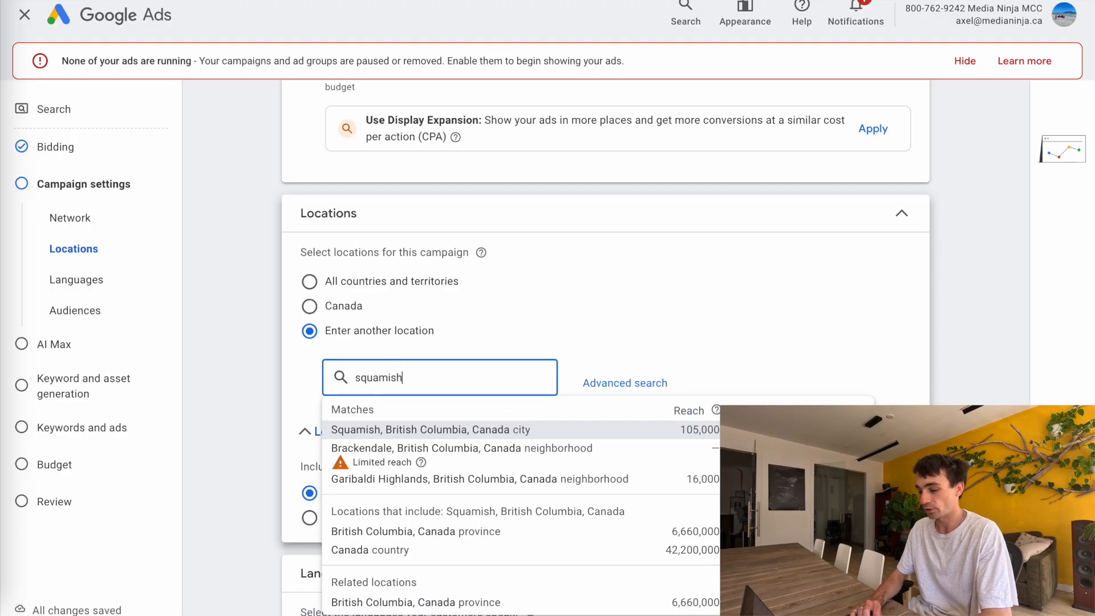
key("Return")
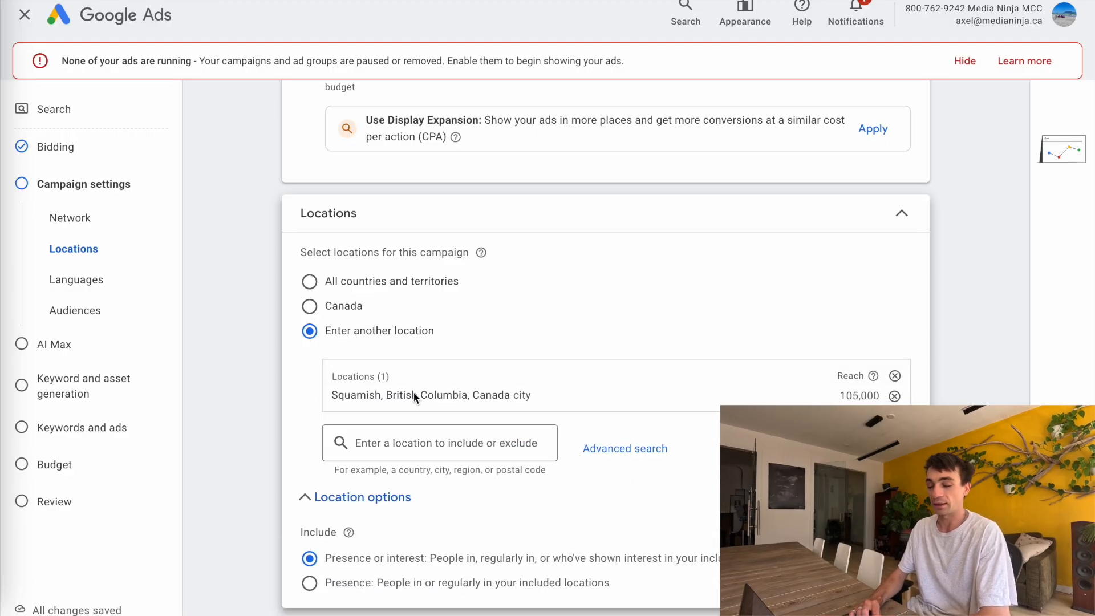
Set location targeting to Presence: people in or regularly in the included locations
scroll(402, 389, "down", 2)
left_click(317, 385)
left_click(317, 386)
scroll(313, 376, "down", 1)
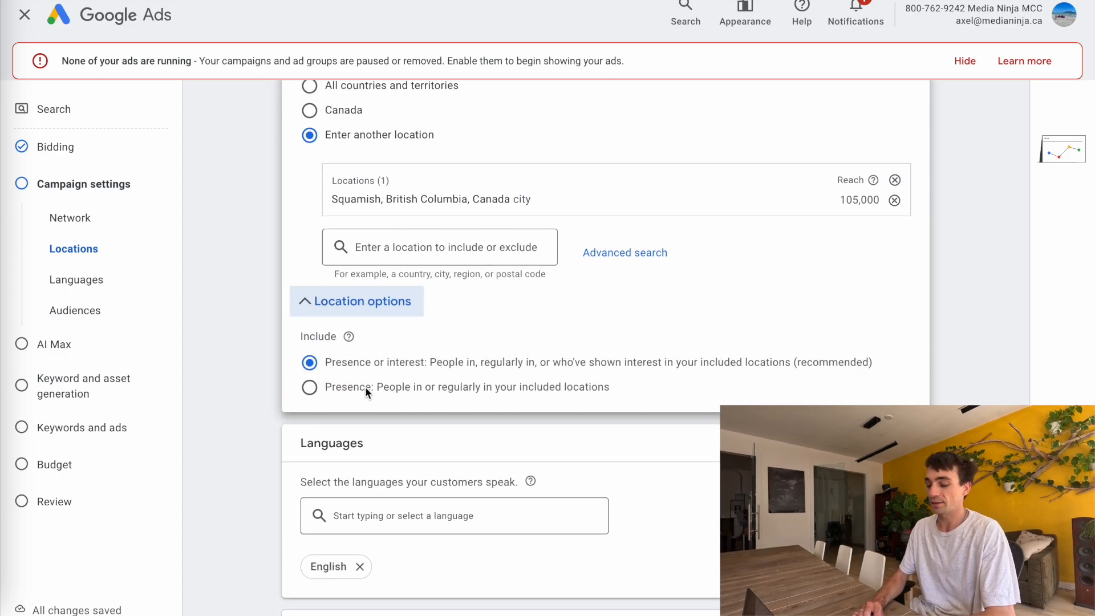
left_click(309, 387)
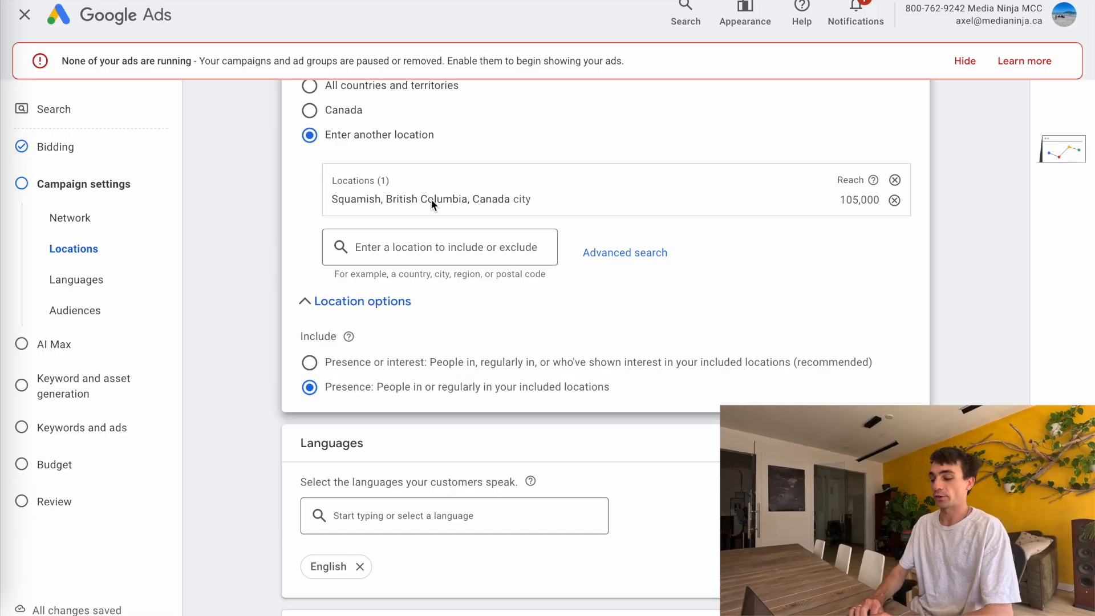
Add all 10 suggested audience segments to the campaign
scroll(431, 200, "down", 2)
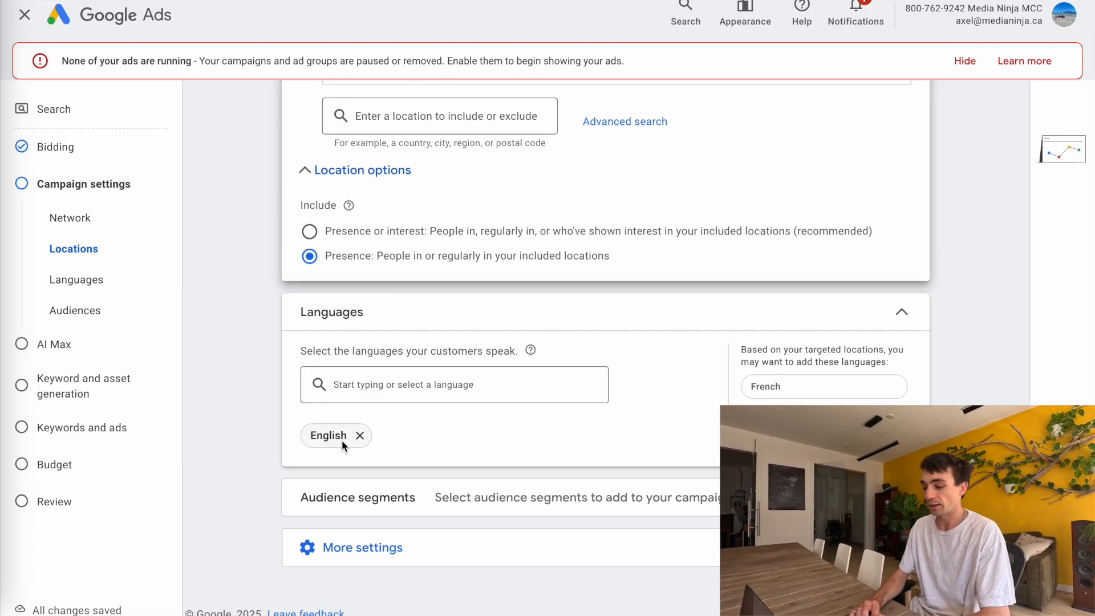
left_click(430, 489)
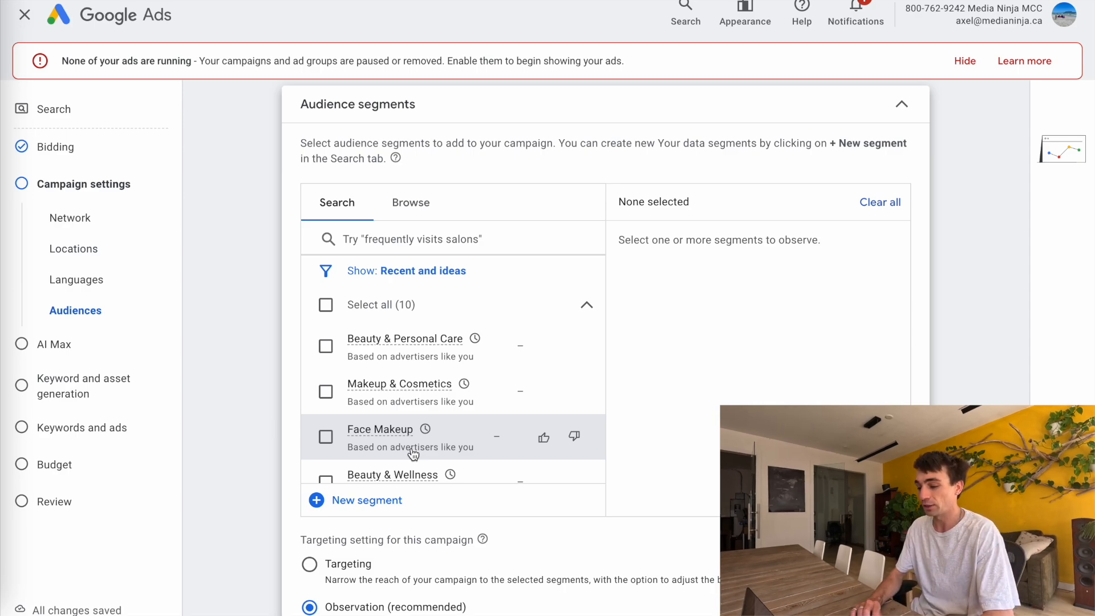
left_click(325, 305)
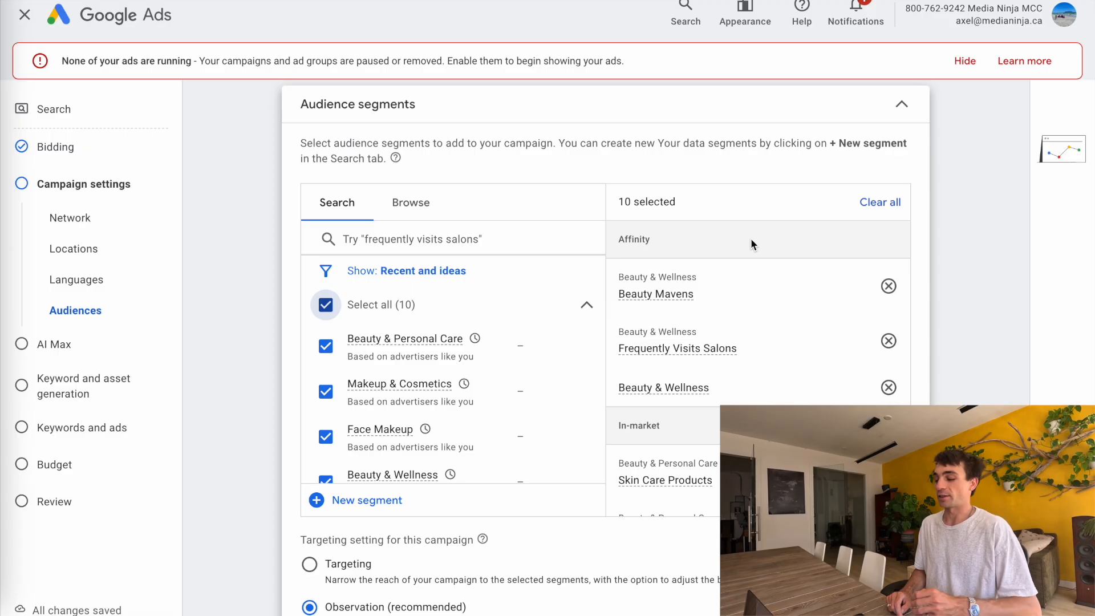
scroll(348, 433, "down", 2)
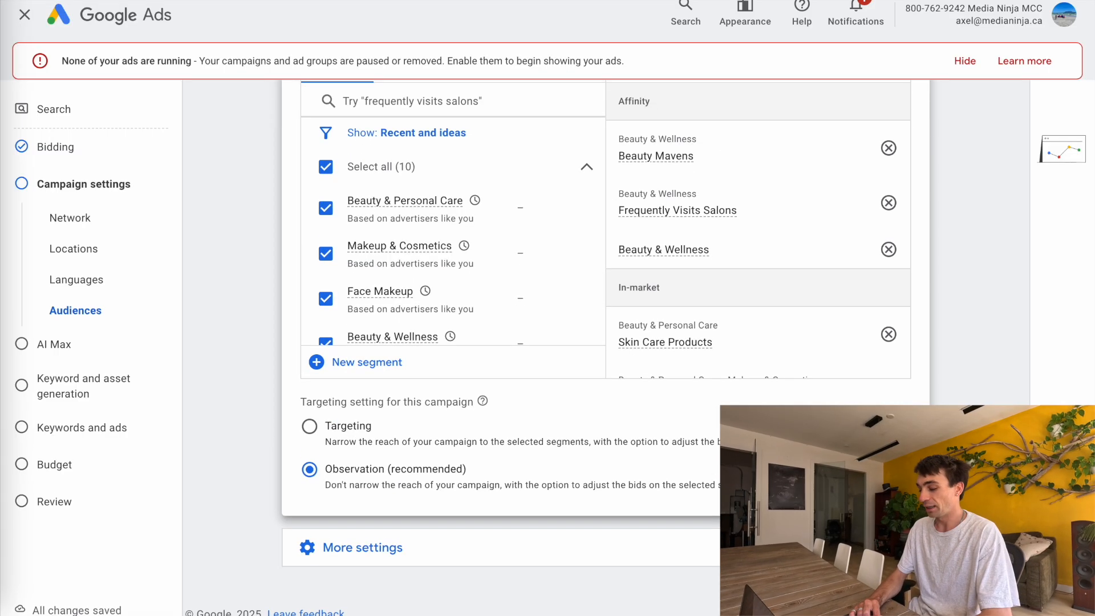
Continue past the audience settings and the AI Max page, leaving AI Max optimization turned off
left_click(905, 589)
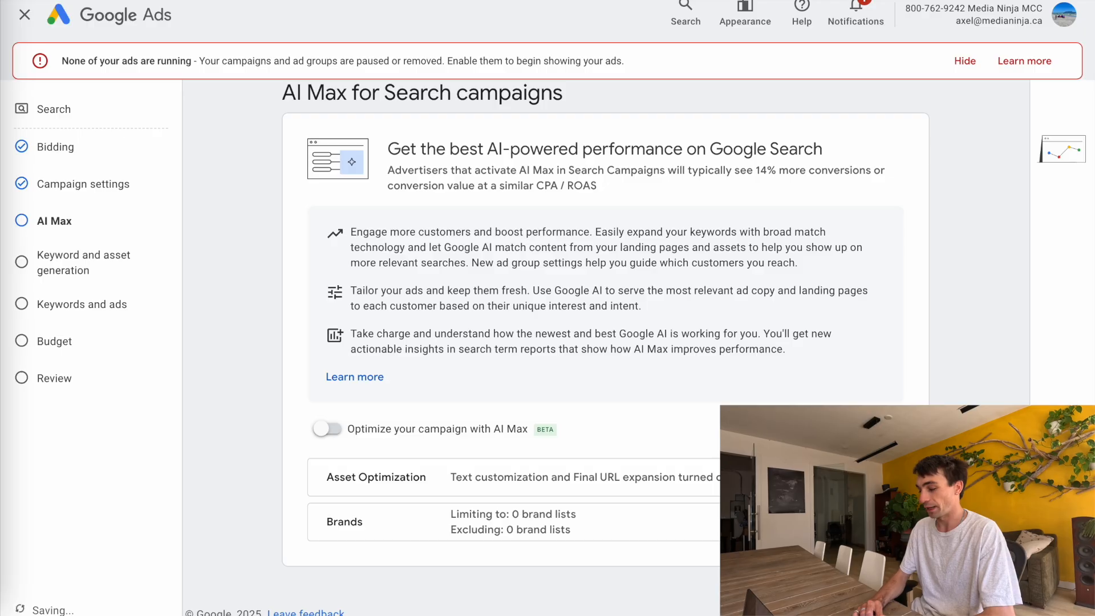
left_click(906, 590)
left_click(906, 590)
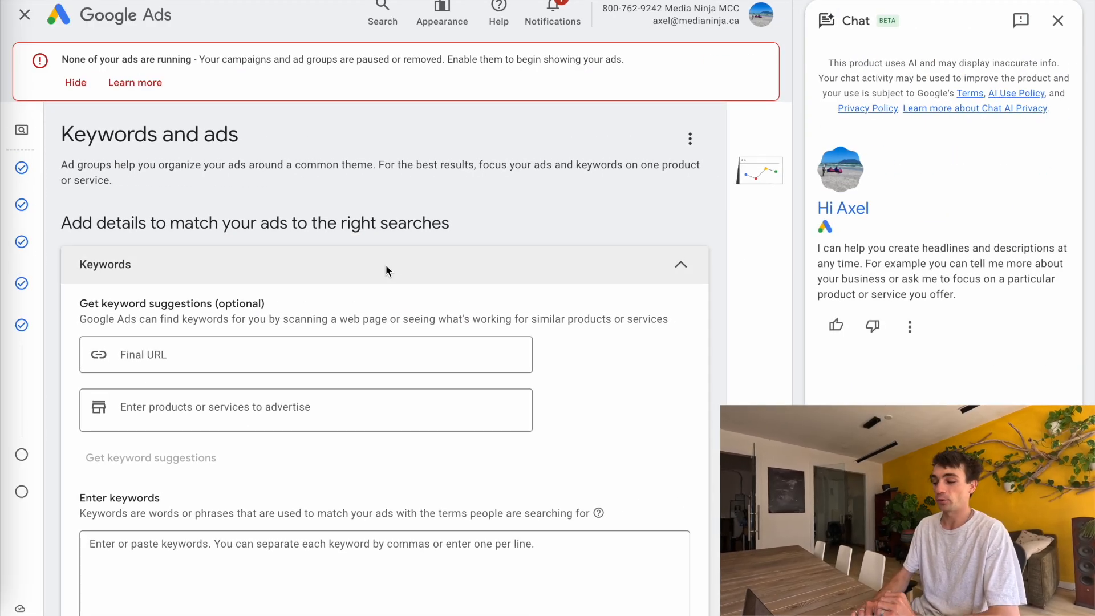
Copy the seven brow keywords from the document and paste them into the ad group's keywords box
scroll(385, 265, "down", 2)
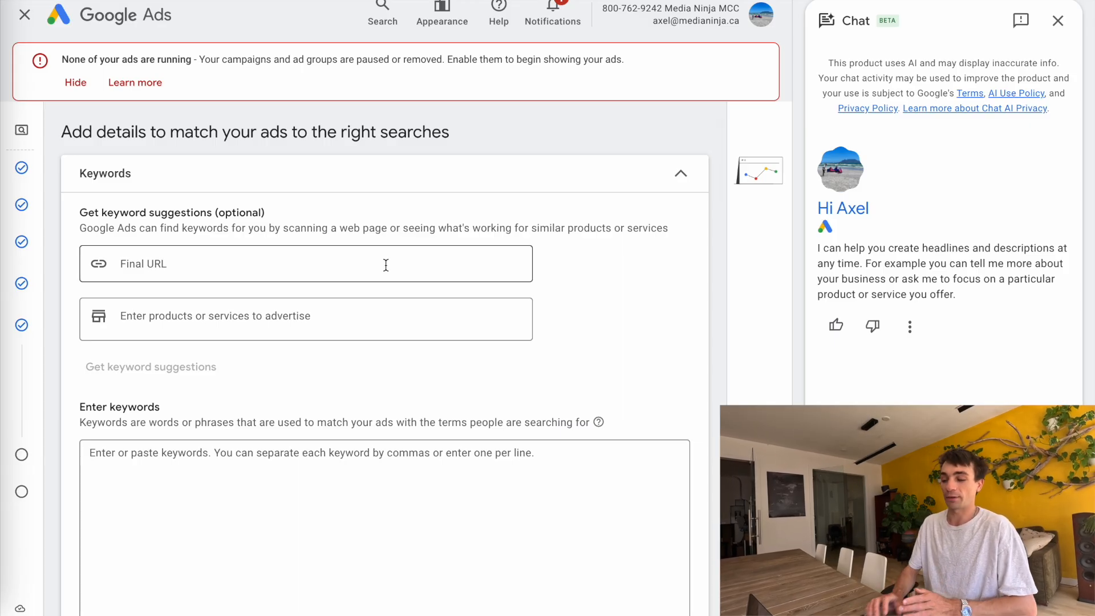
scroll(384, 263, "up", 2)
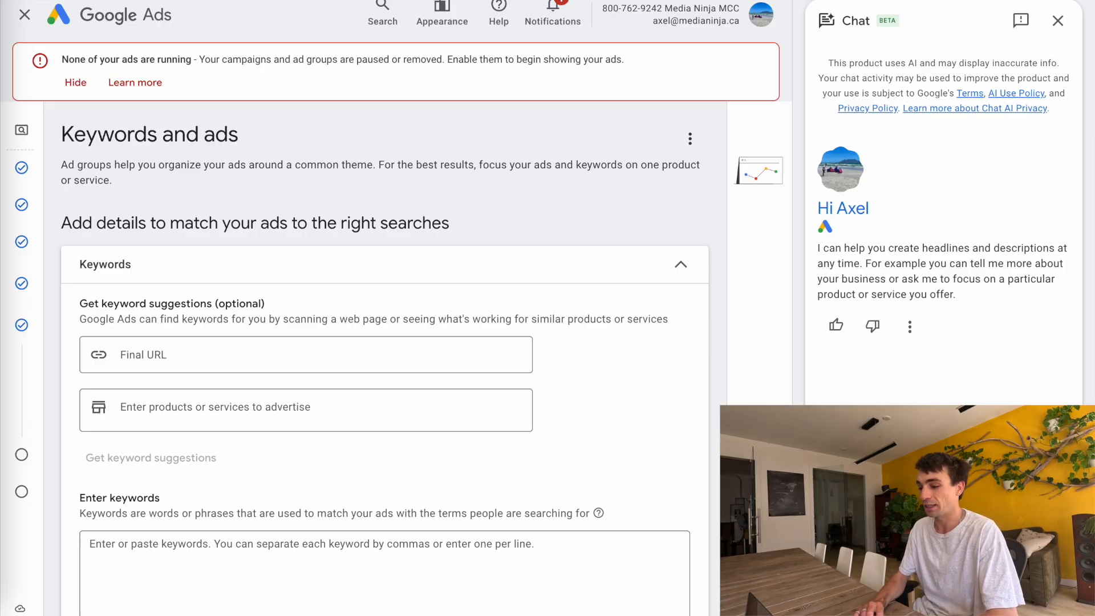
key("ctrl+Tab")
left_click_drag(354, 259, 292, 125)
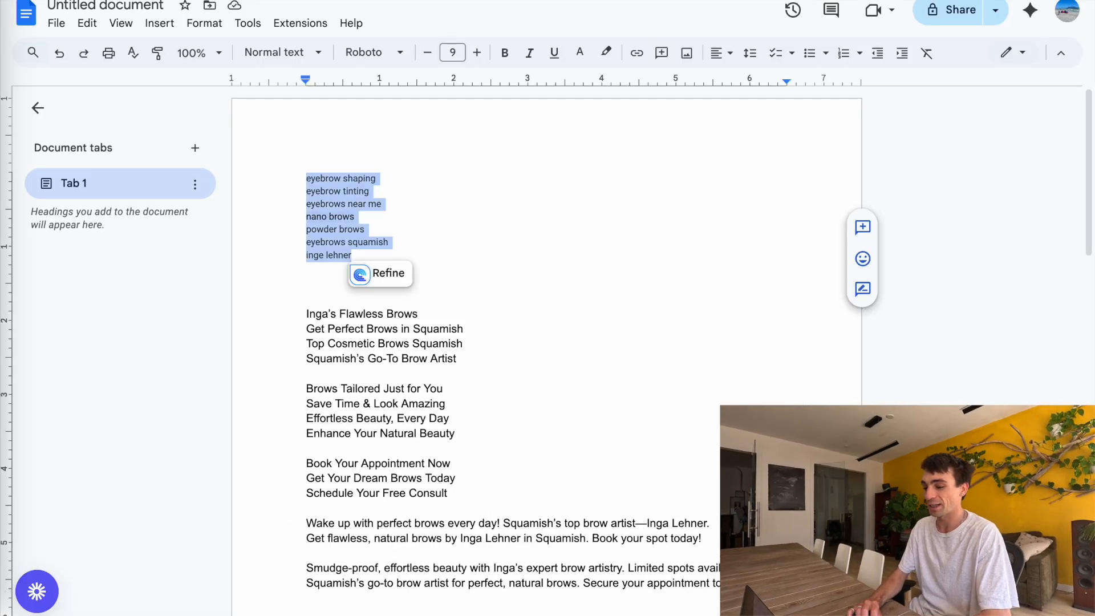
key("ctrl+c")
key("ctrl+shift+Tab")
scroll(269, 342, "down", 3)
left_click(218, 371)
key("ctrl+v")
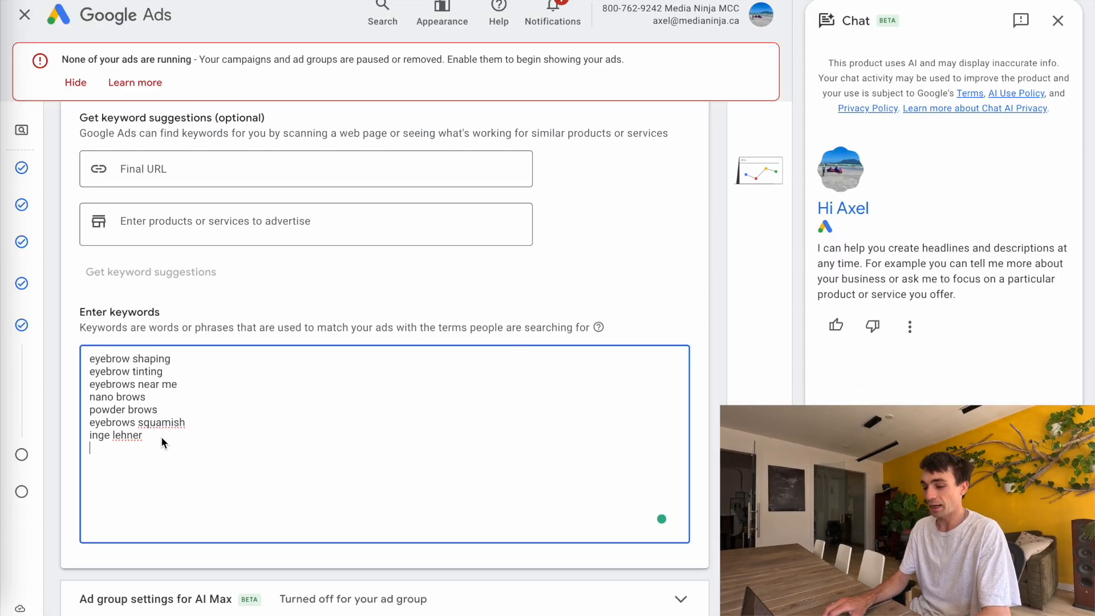
Wrap each keyword in quotation marks to make them phrase match keywords
key("BackSpace")
type("\"")
left_click(194, 426)
left_click(164, 408)
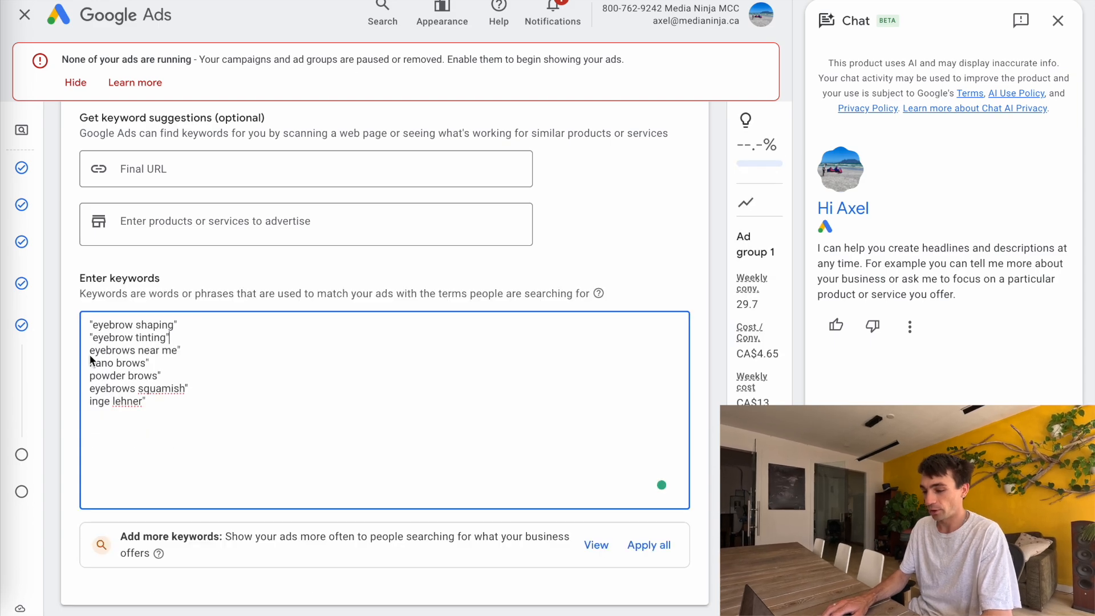
left_click(90, 355)
type("\"")
left_click(90, 363)
type("\"")
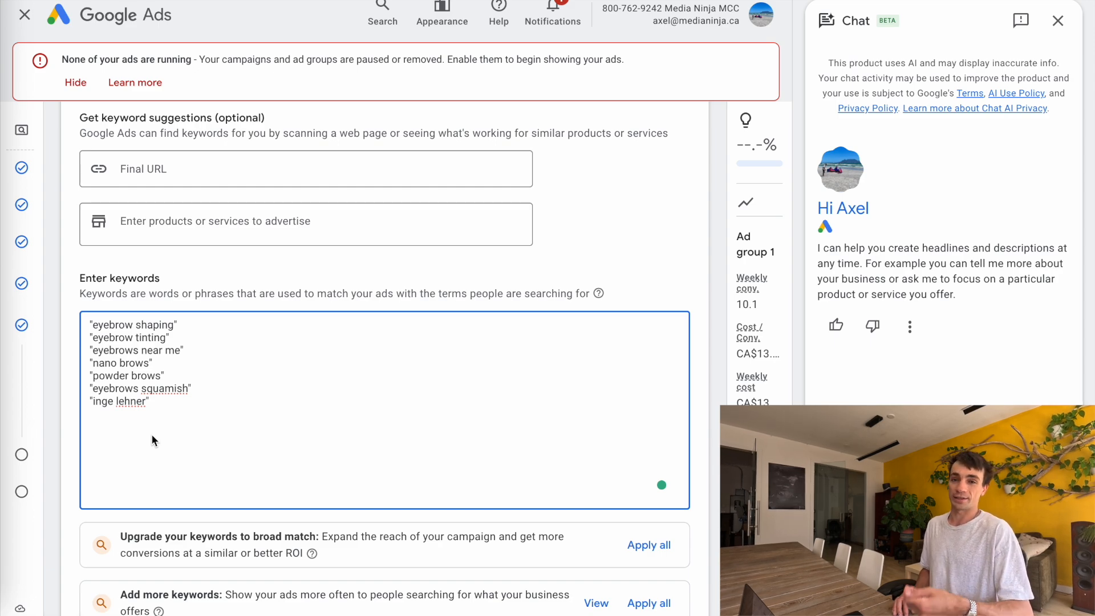
Paste the ingalehner.com booking page URL as the ad's final URL
scroll(152, 435, "down", 4)
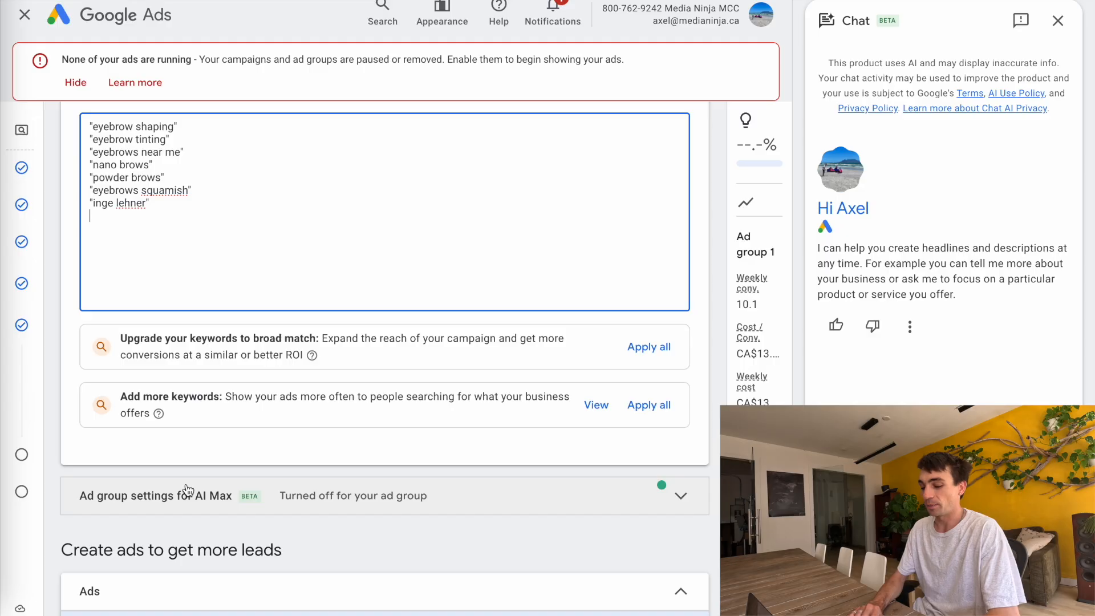
scroll(186, 484, "down", 8)
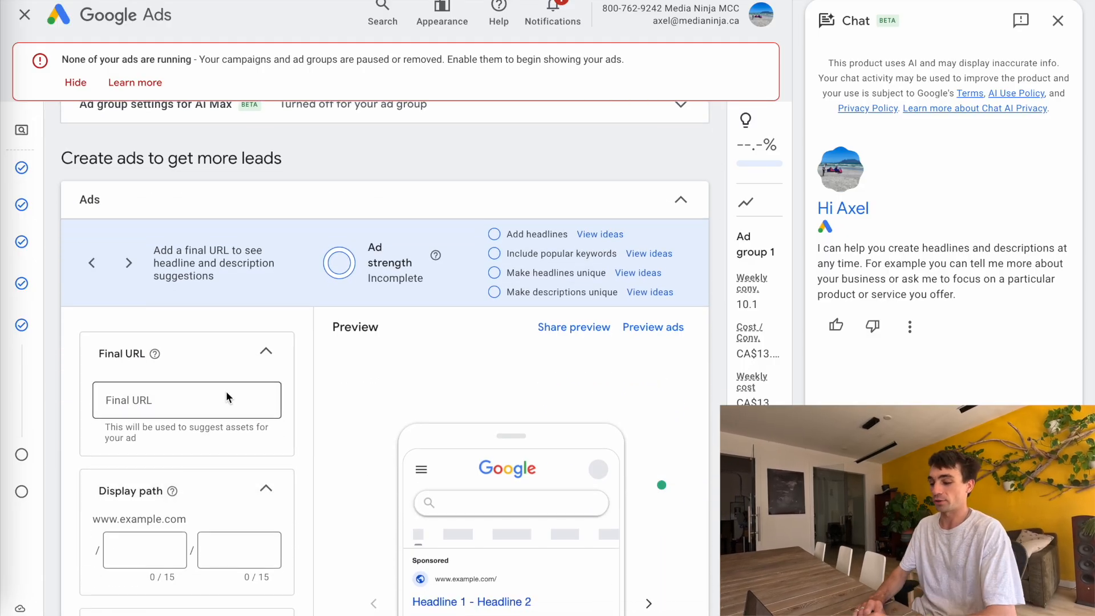
left_click(147, 398)
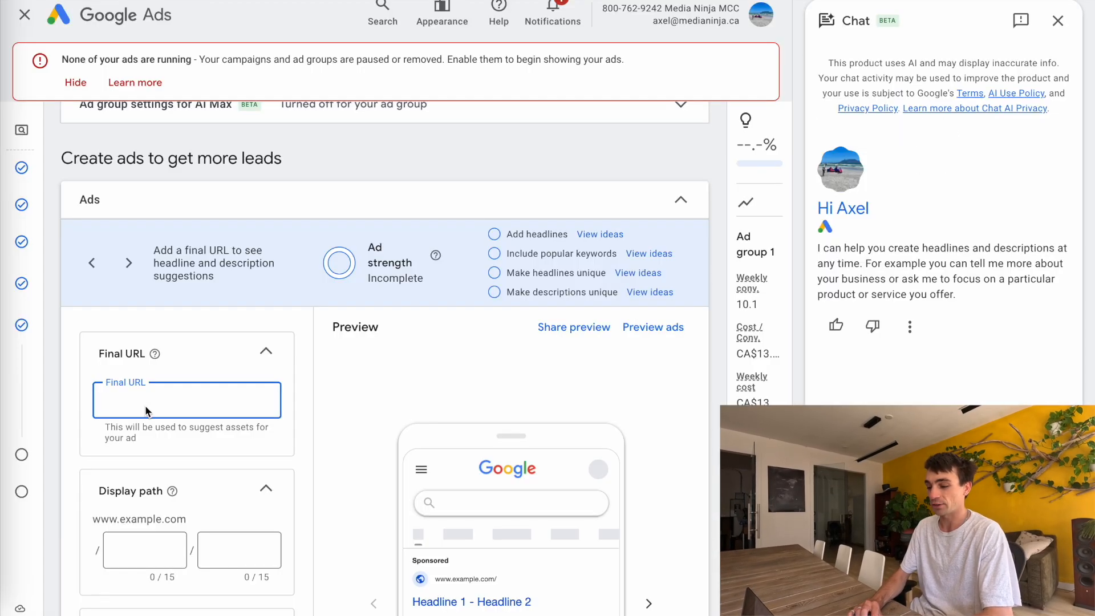
key("ctrl+v")
left_click(358, 419)
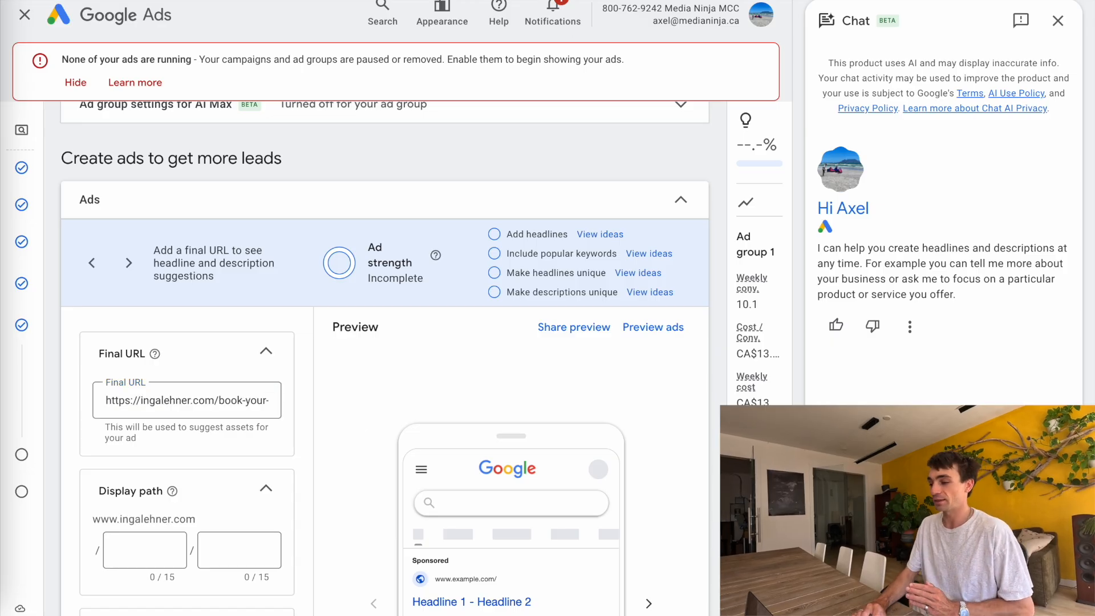
Set the ad's display path to book / appointment
scroll(211, 432, "down", 3)
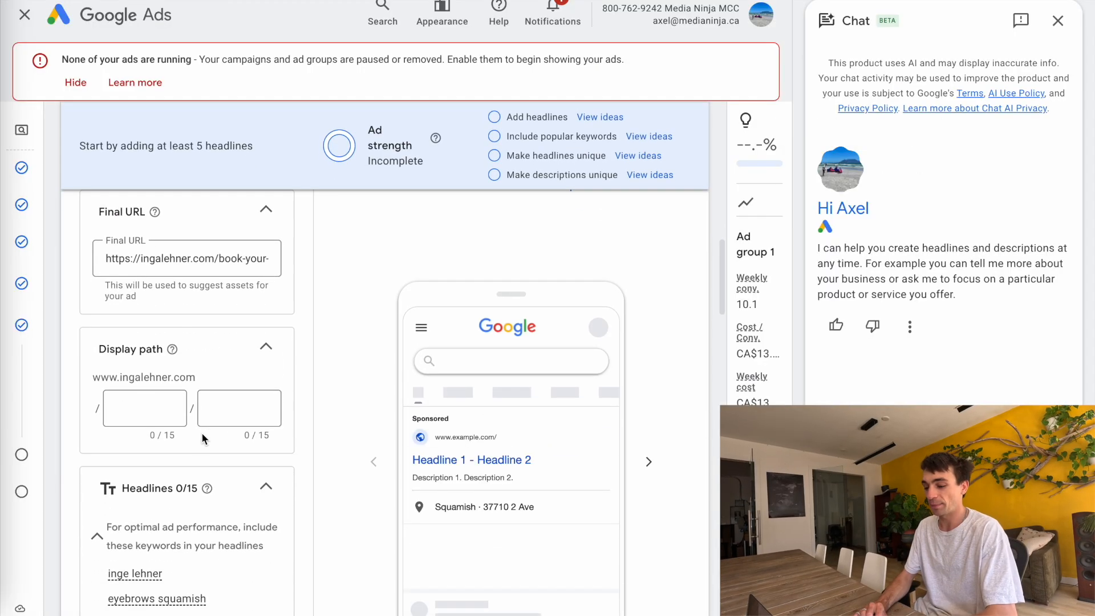
left_click(145, 414)
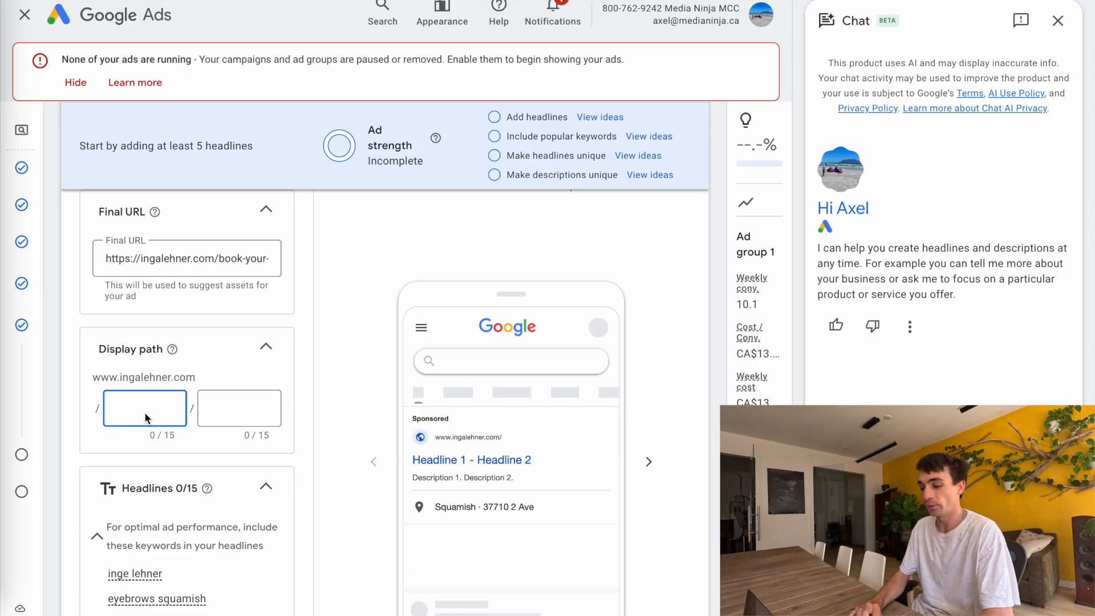
type("book-appointment")
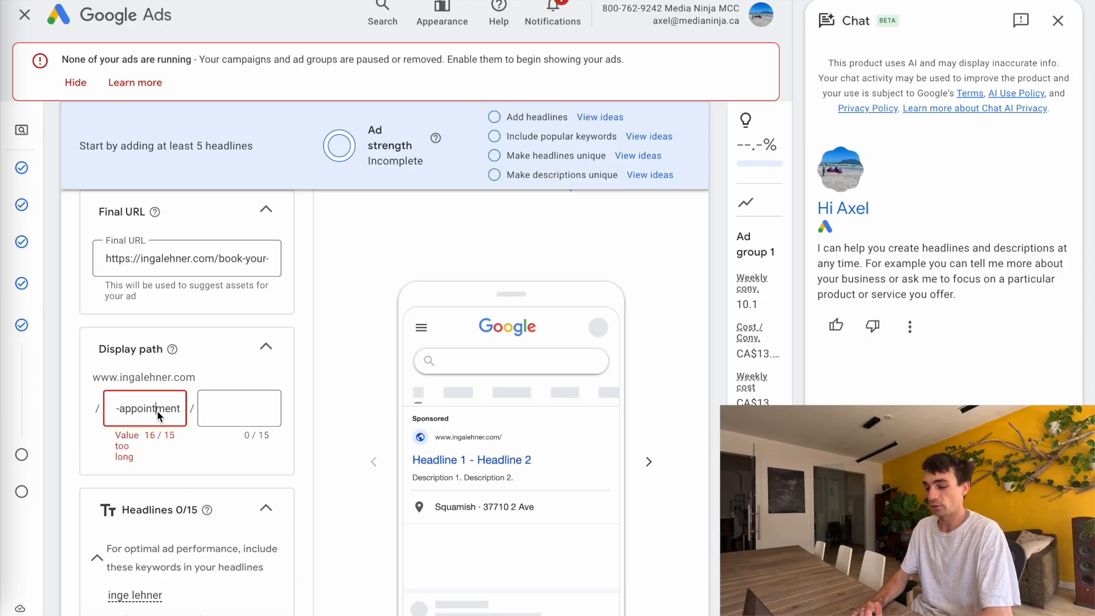
key("ctrl+a")
type("book")
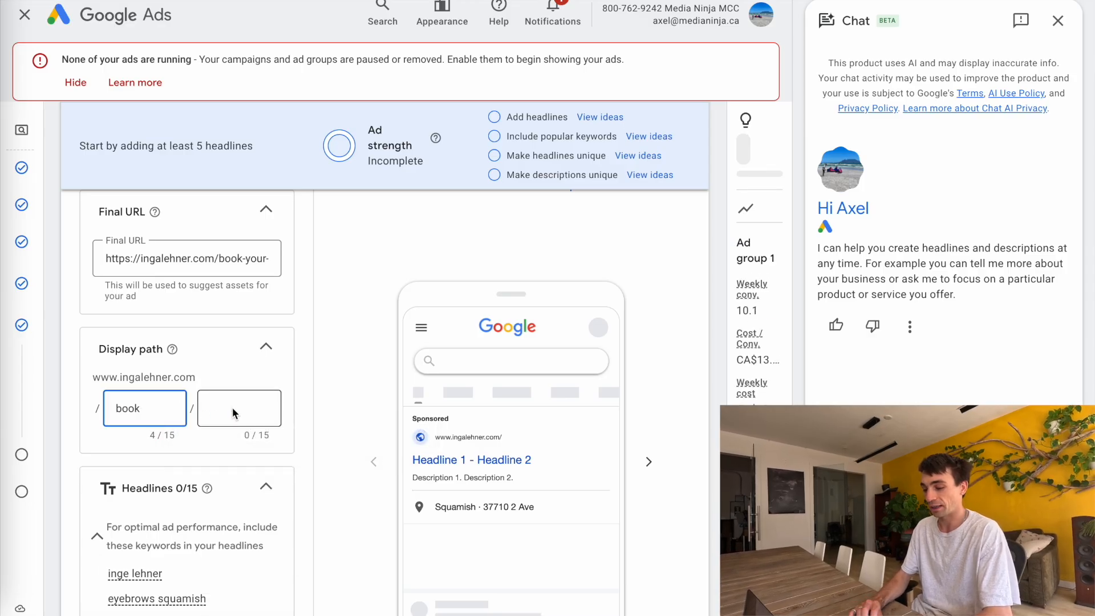
left_click(231, 407)
type("appointment")
Fill the first two headlines with "Inga's Flawless Brows" and "Get Perfect Brows in Squamish" copied from the document
scroll(283, 427, "down", 1)
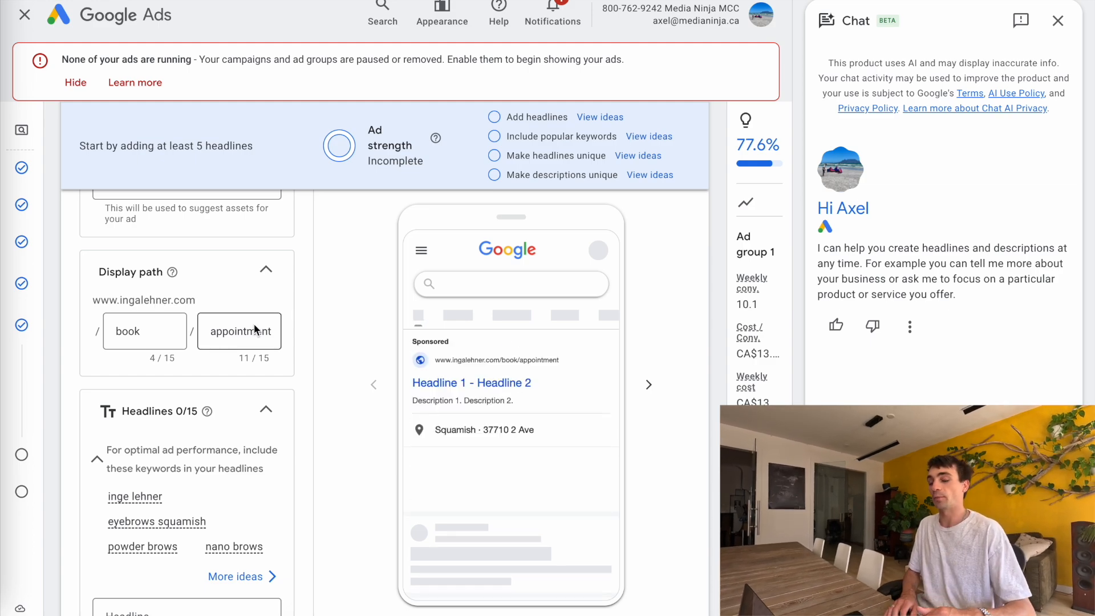
scroll(190, 398, "down", 3)
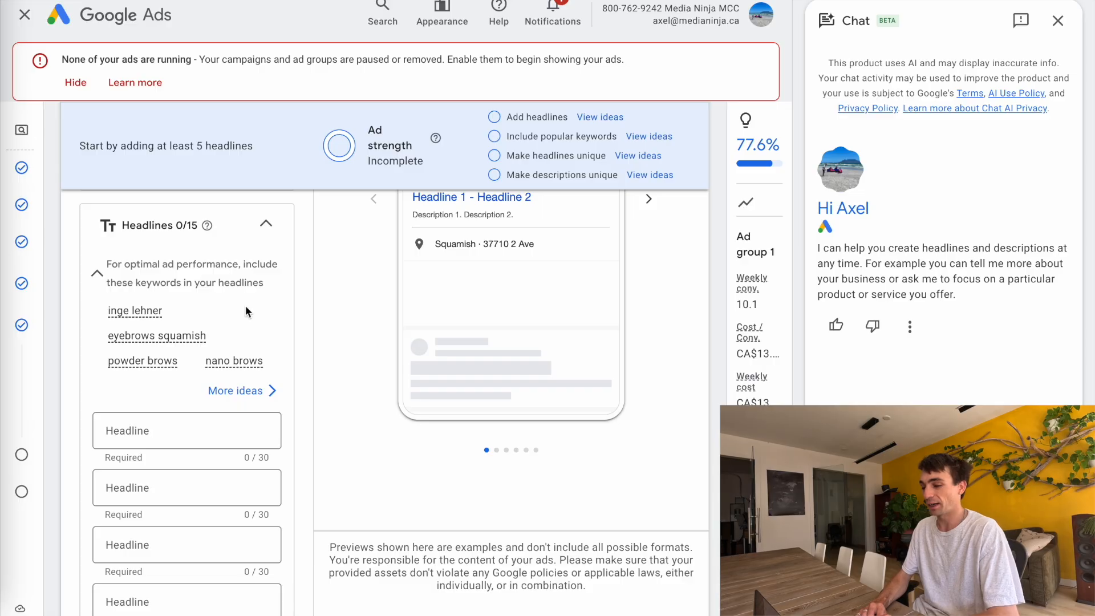
scroll(237, 400, "down", 3)
left_click(454, 2)
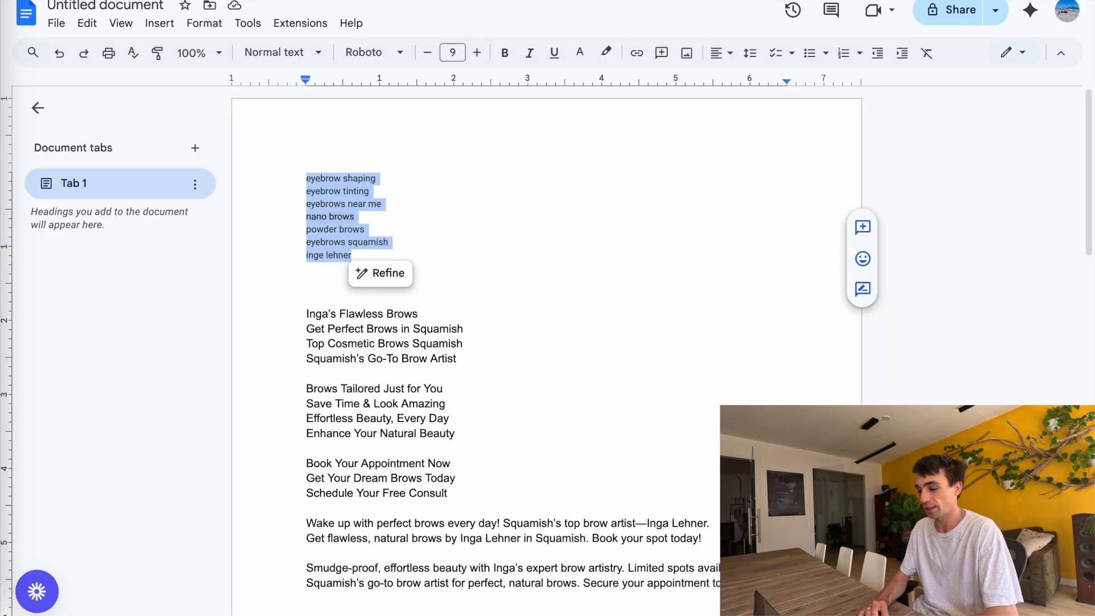
triple_click(359, 314)
triple_click(358, 328)
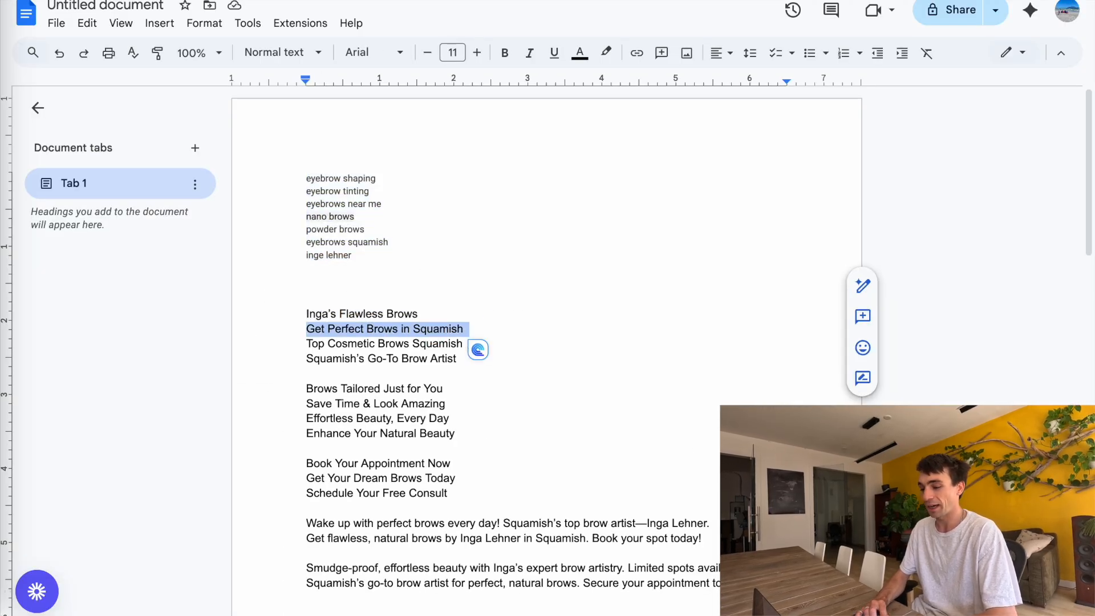
key("ctrl+c")
key("ctrl+shift+Tab")
left_click(182, 324)
key("ctrl+v")
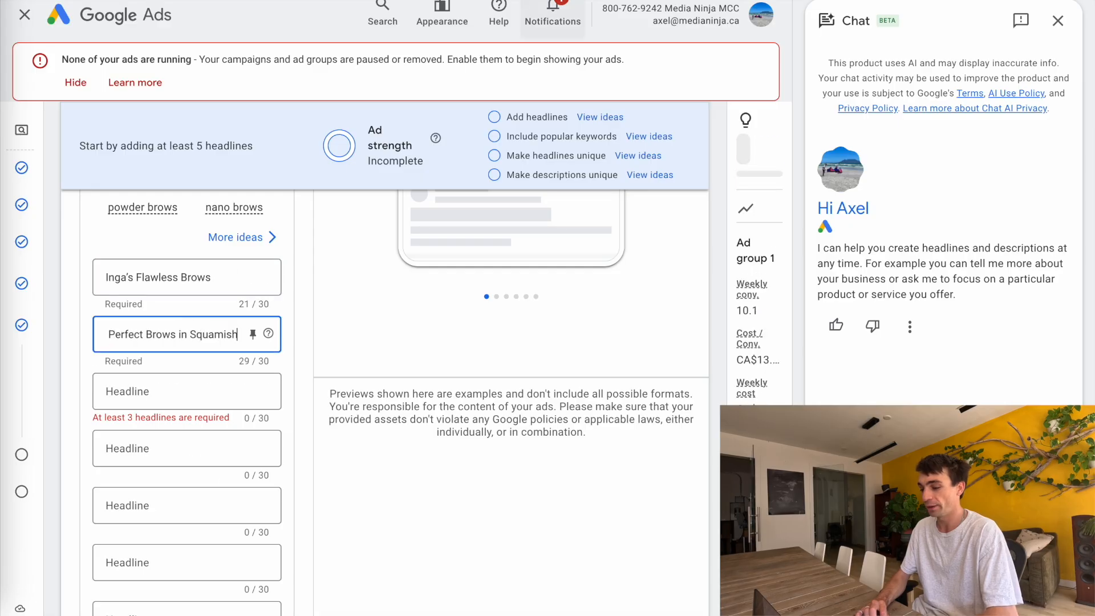
Add the headlines "Top Cosmetic Brows Squamish" and "Squamish's Go-To Brow Artist" from the document
key("ctrl+Tab")
triple_click(348, 349)
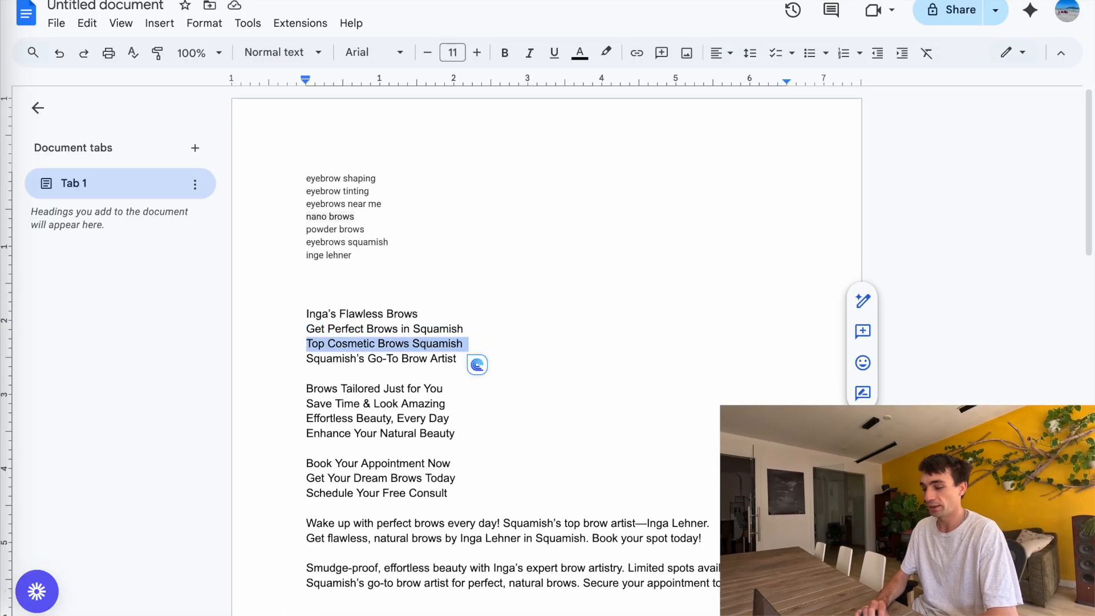
key("ctrl+c")
key("ctrl+shift+Tab")
left_click(140, 389)
key("ctrl+v")
left_click(139, 448)
key("ctrl+v")
Pin the first four headlines to show only in position 1
left_click(252, 277)
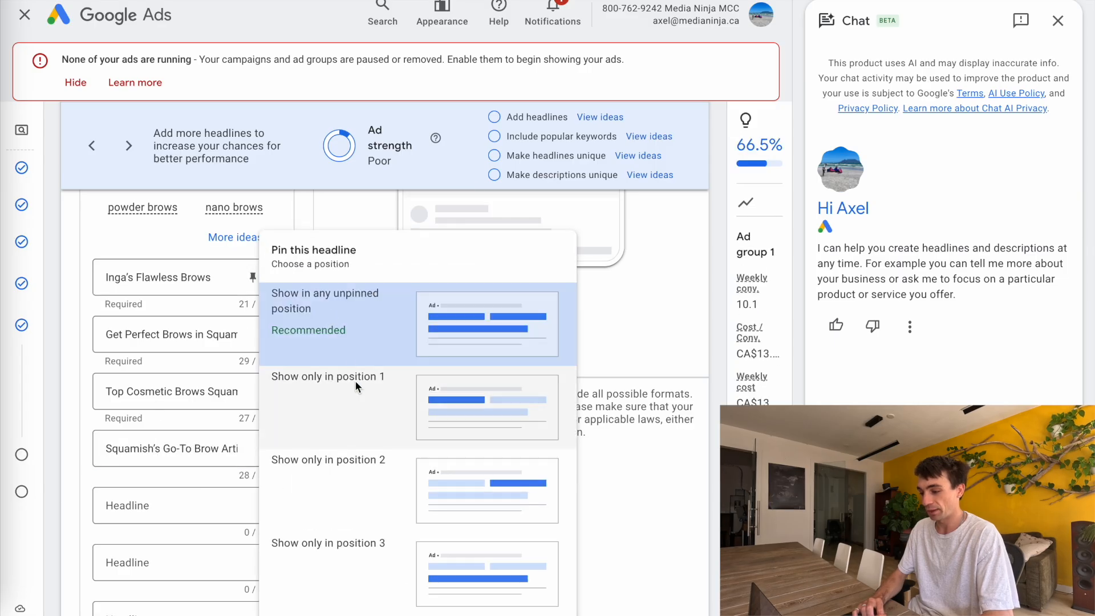
left_click(316, 194)
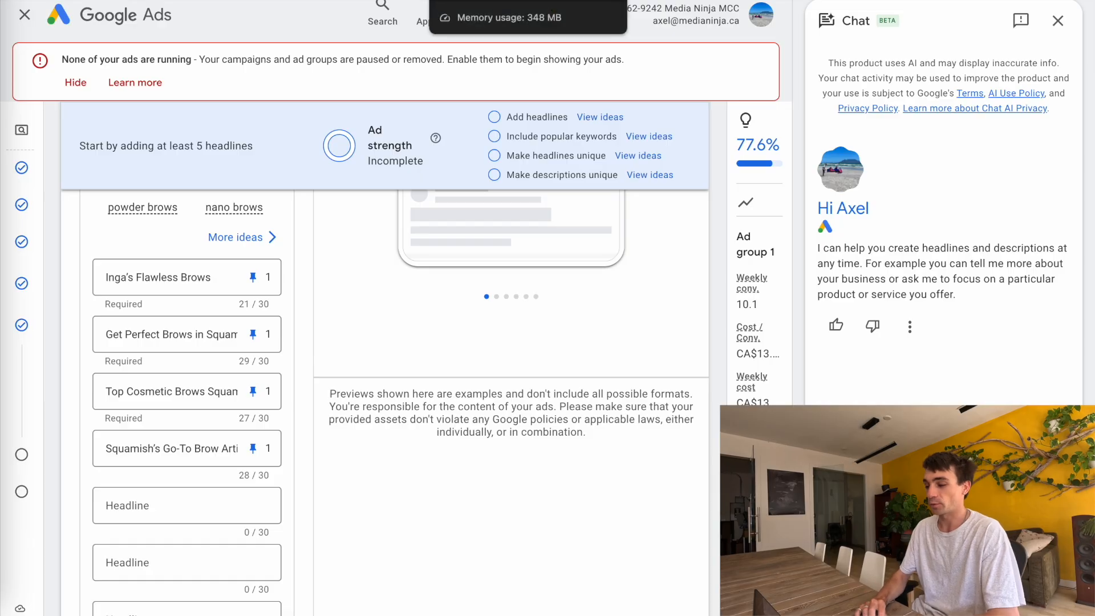
Add headlines "Brows Tailored Just for You" through "Enhance Your Natural Beauty", pinning the first two to position 2
left_click(485, 1)
scroll(316, 285, "down", 1)
triple_click(344, 309)
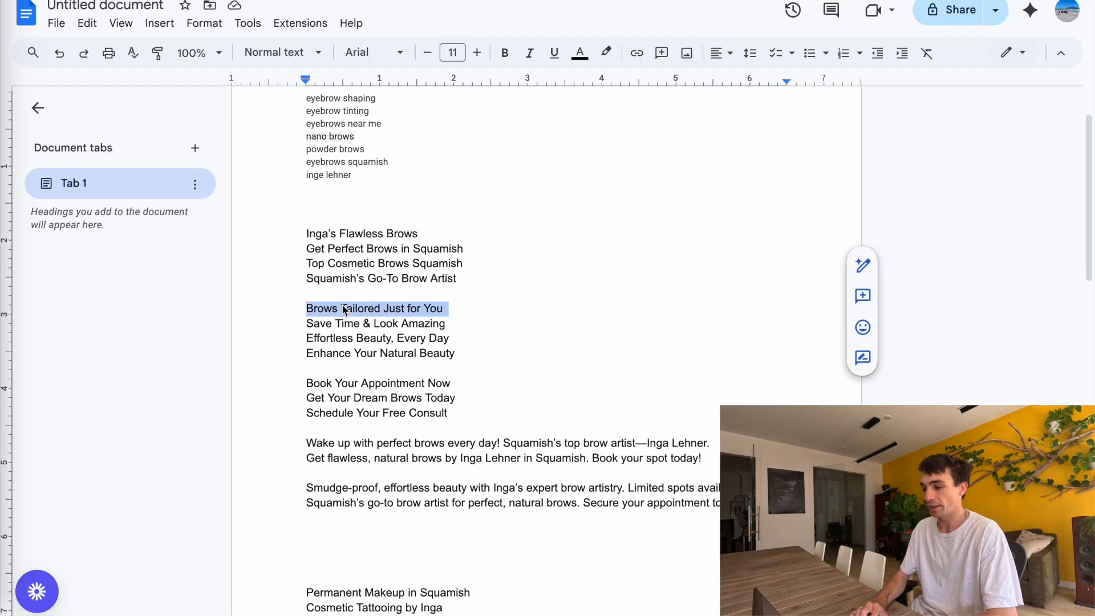
left_click(381, 2)
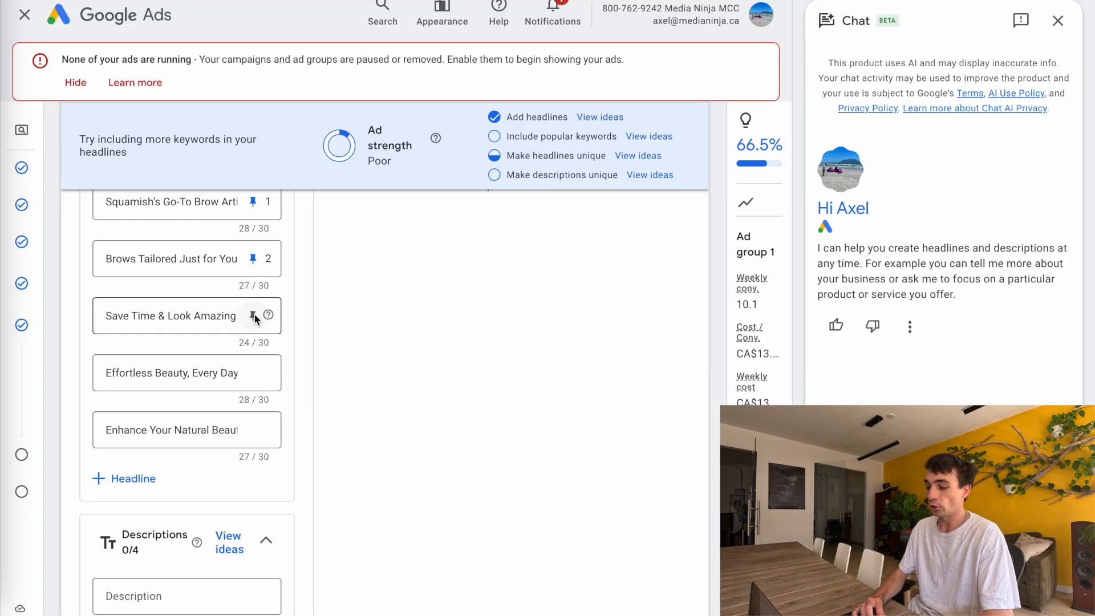
left_click(253, 315)
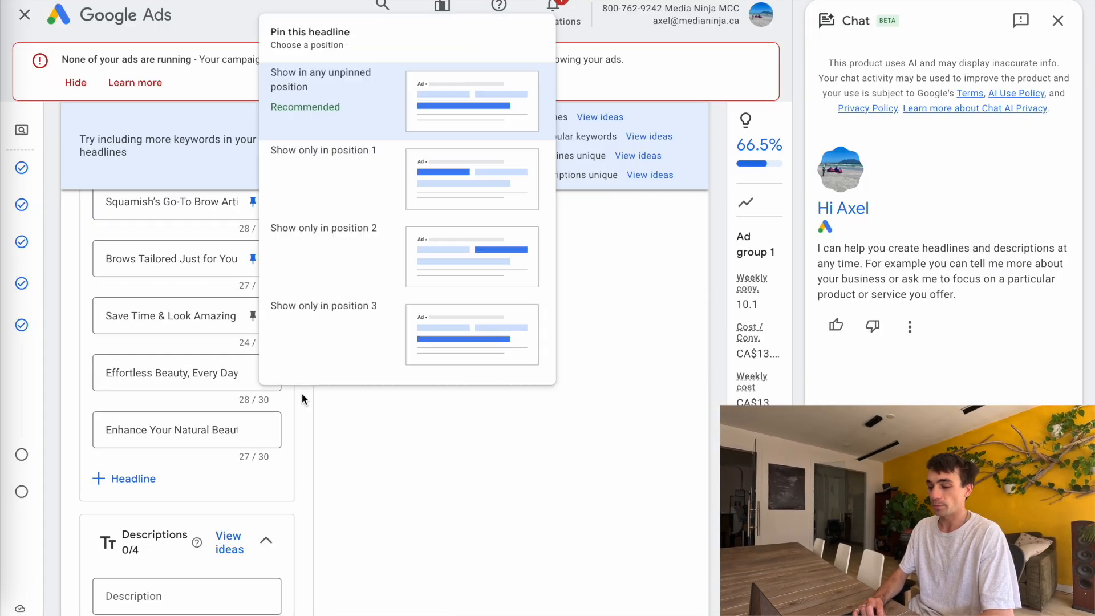
left_click(299, 282)
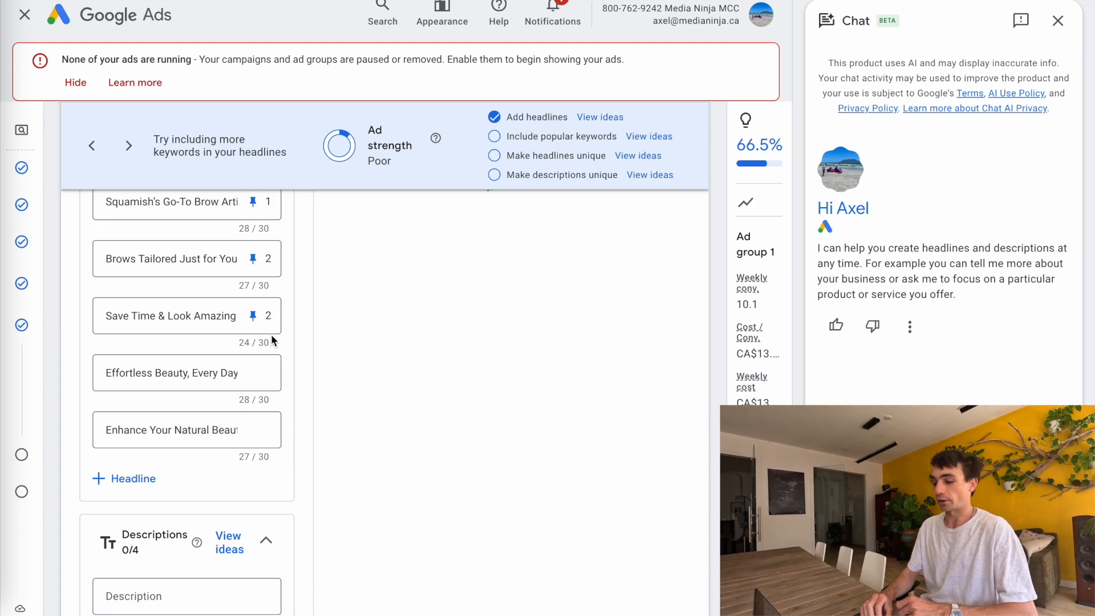
Pin "Effortless Beauty, Every Day" and "Enhance Your Natural Beauty" to show only in position 2
left_click(253, 372)
left_click(324, 246)
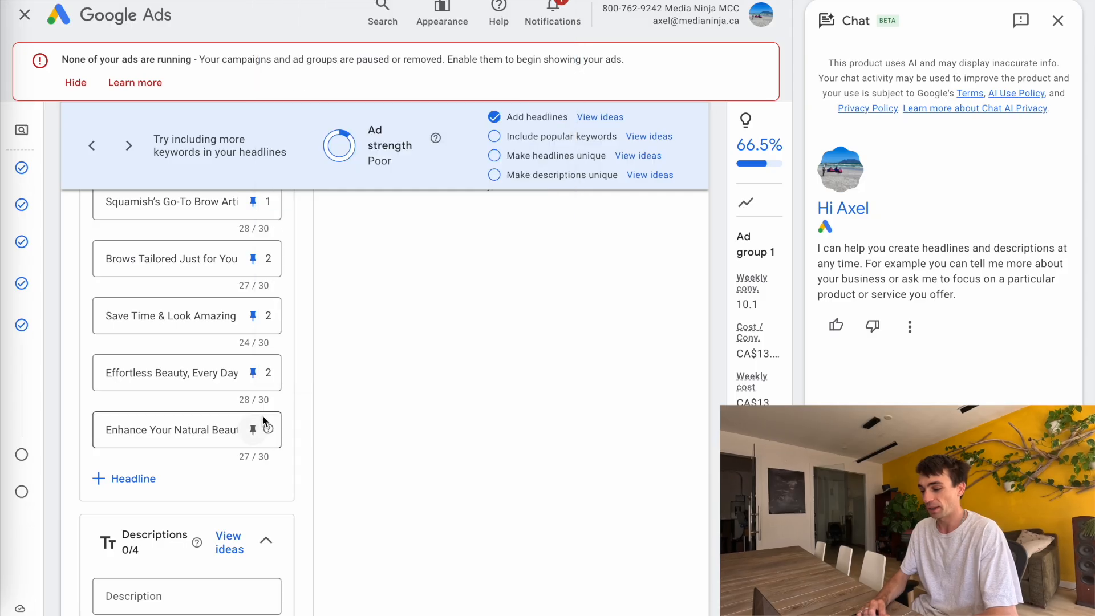
left_click(252, 430)
left_click(322, 311)
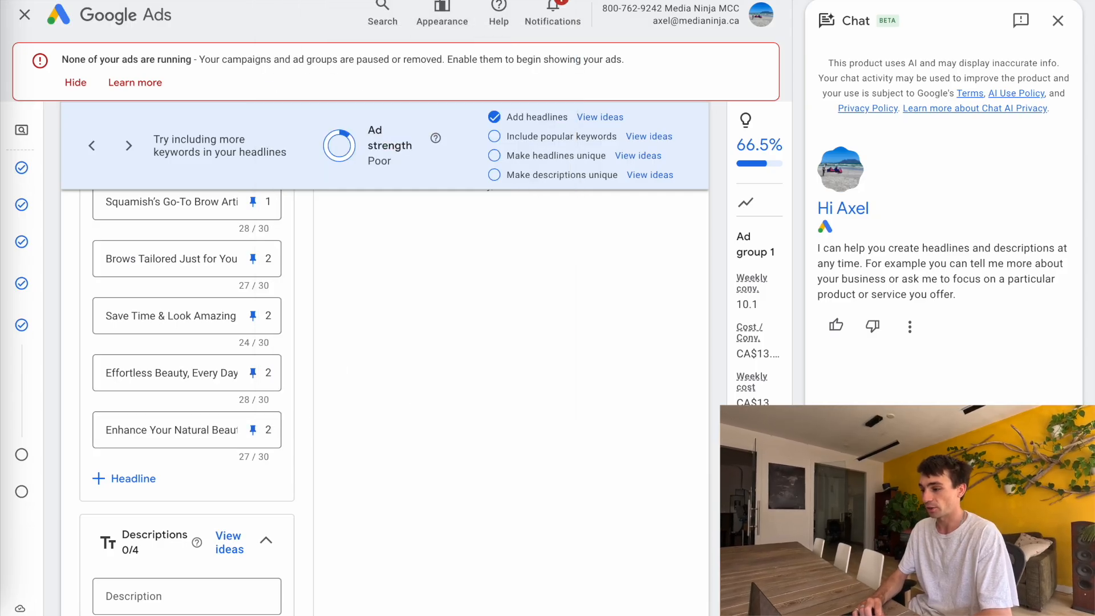
Copy "Book Your Appointment Now" from the document and add it as a new headline
left_click(415, 2)
double_click(358, 315)
triple_click(358, 315)
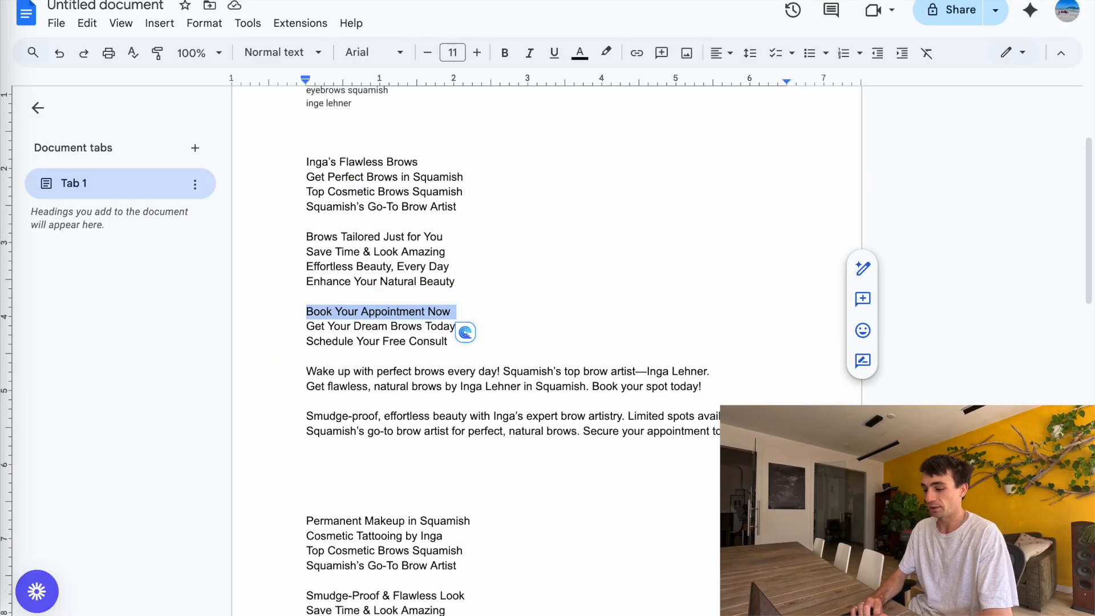
left_click(346, 1)
left_click(116, 480)
key("ctrl+v")
Copy "Get Your Dream Brows Today" from the document and add it as the next headline
left_click(415, 1)
triple_click(358, 332)
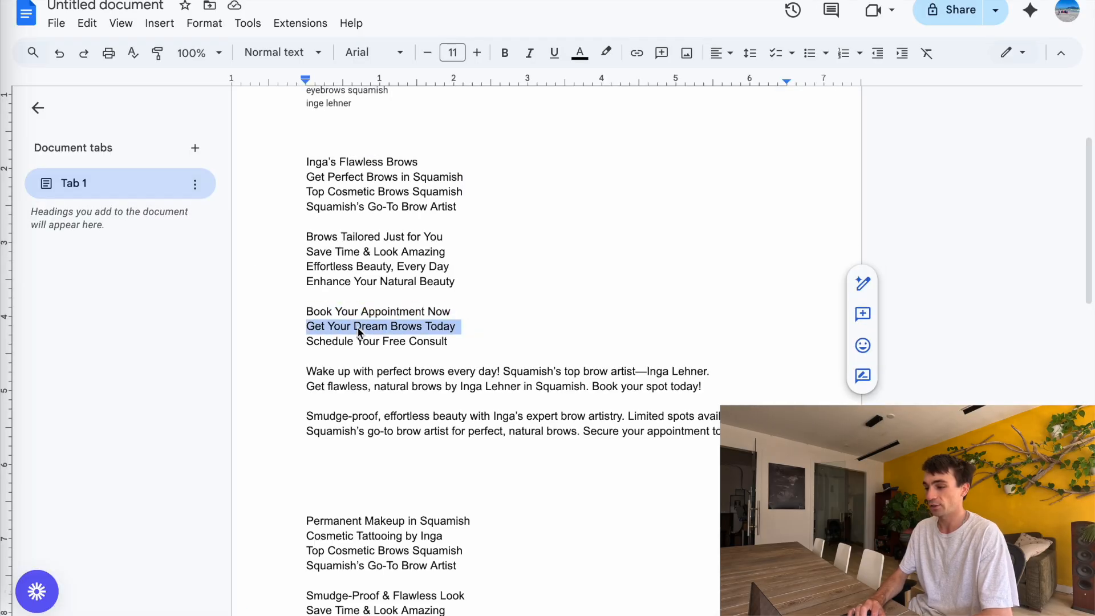
left_click(347, 1)
left_click(147, 534)
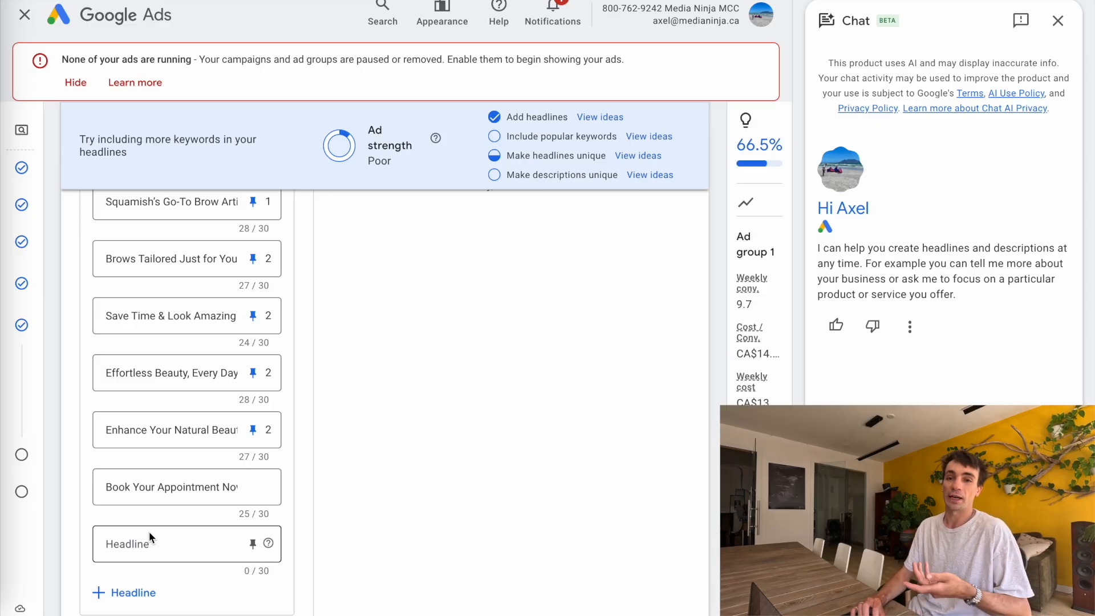
left_click(156, 552)
key("ctrl+v")
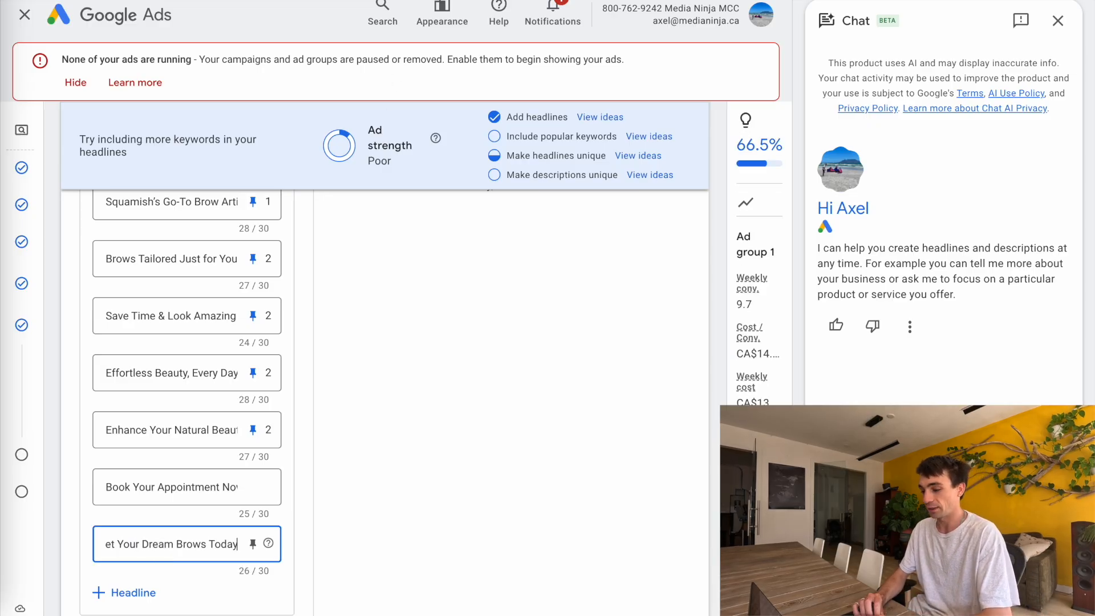
Pin "Book Your Appointment Now" and "Get Your Dream Brows Today" to show only in position 3
left_click(252, 487)
left_click(306, 427)
left_click(253, 543)
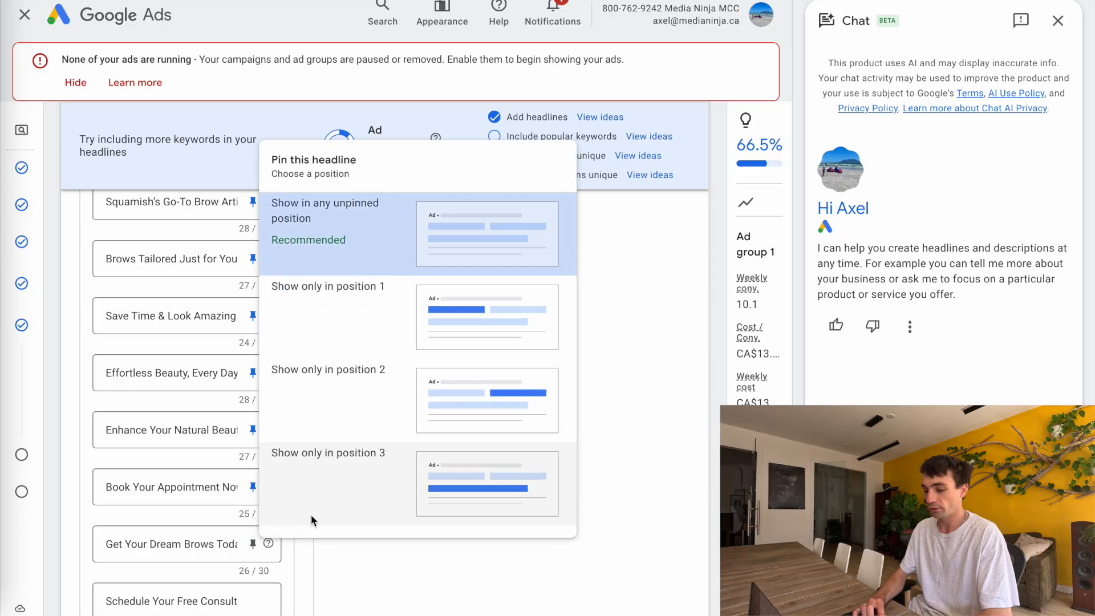
left_click(307, 515)
Copy the first description lines from the document and paste them into the ad's Description field
scroll(318, 361, "up", 2)
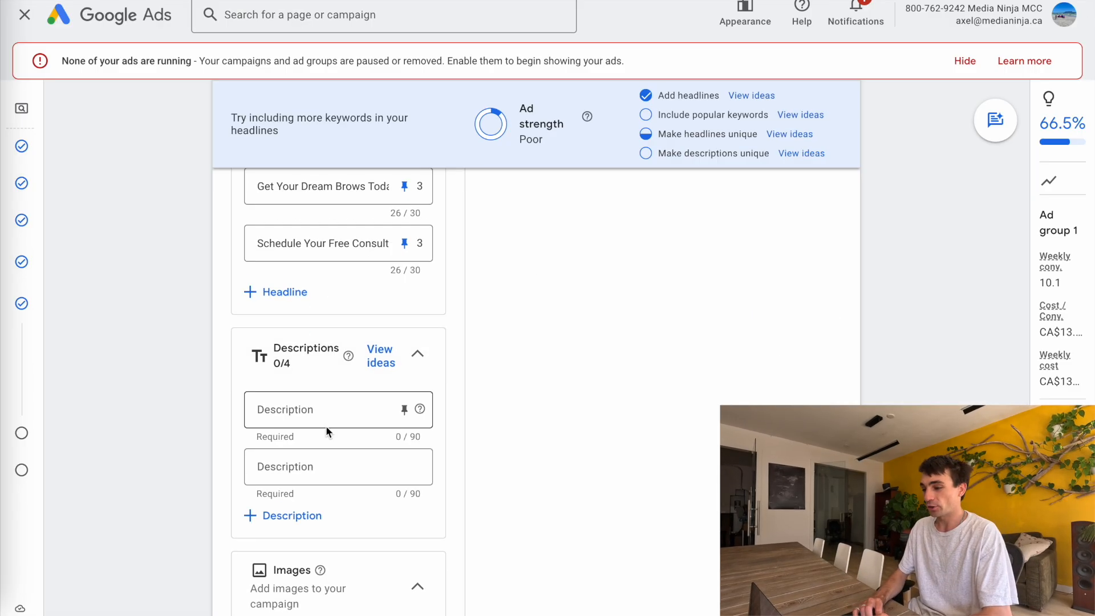
left_click(327, 424)
key("ctrl+Tab")
scroll(363, 424, "down", 2)
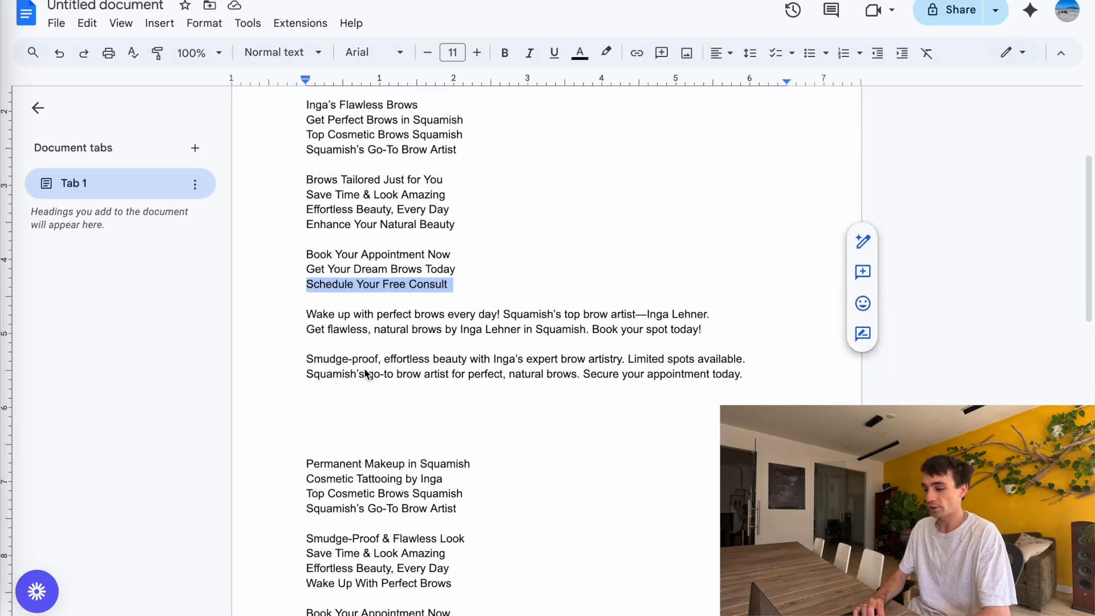
triple_click(351, 314)
key("ctrl+shift+Tab")
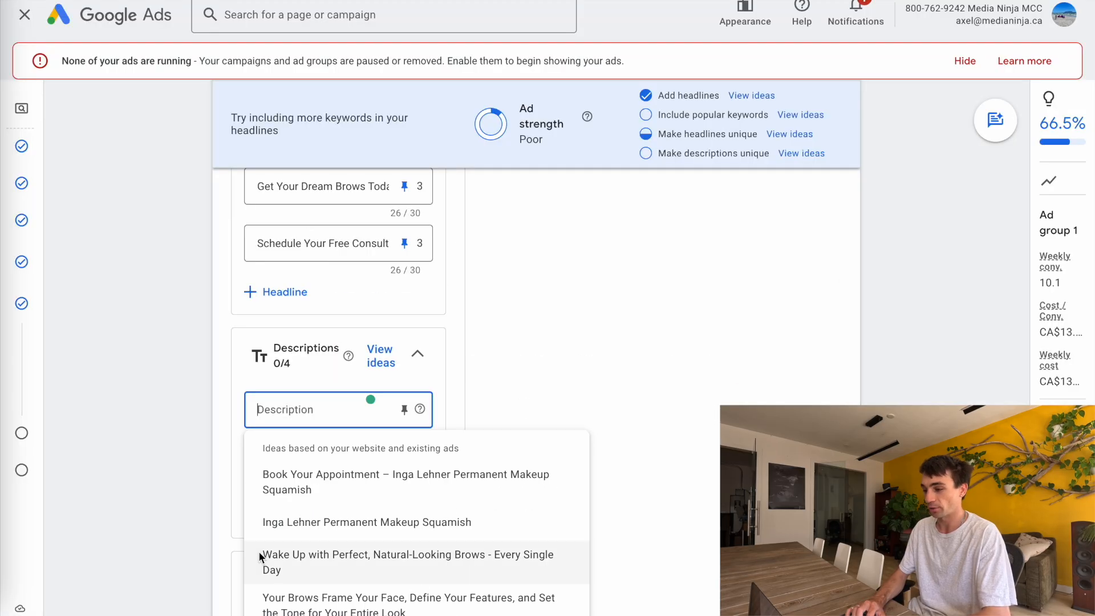
key("ctrl+v")
Copy the remaining lines and add the "Smudge-proof…" and "Squamish's go-to brow artist…" descriptions
key("ctrl+Tab")
left_click(422, 330)
triple_click(422, 330)
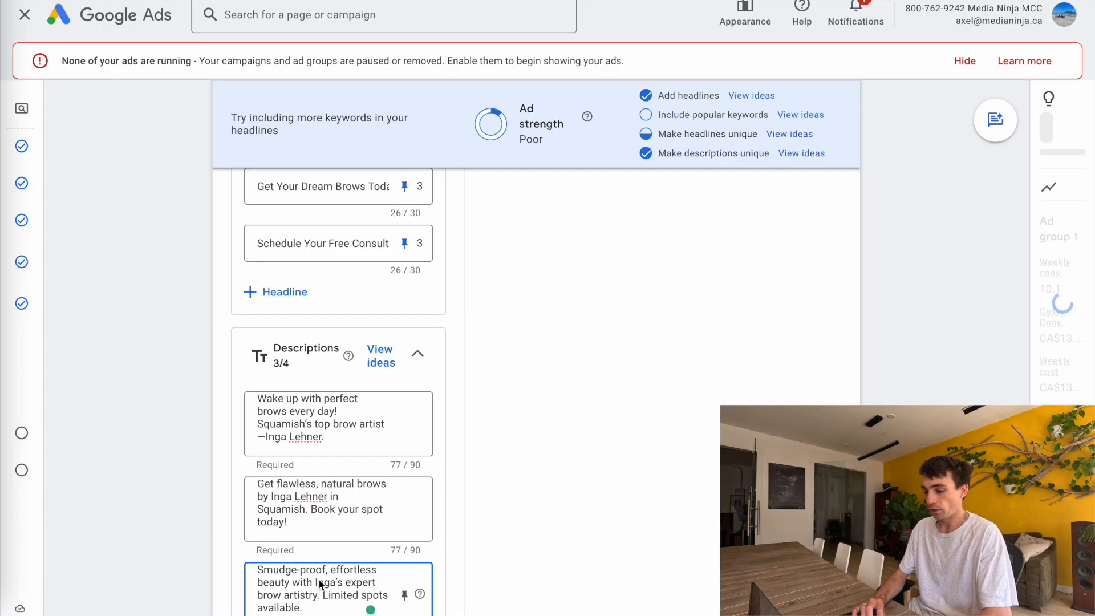
scroll(314, 570, "down", 3)
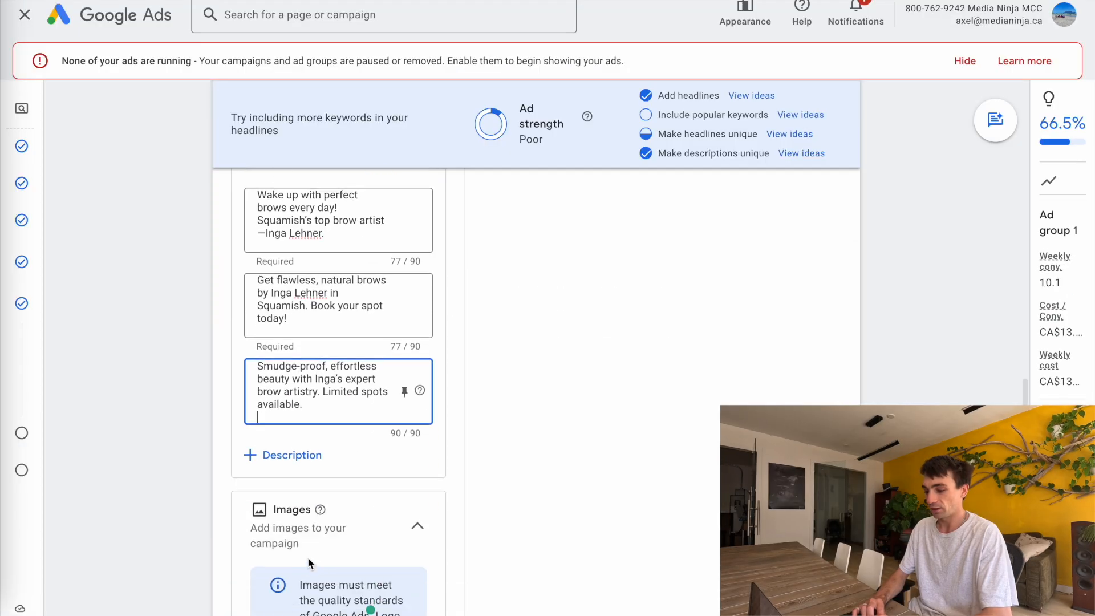
left_click(279, 454)
type("Squamish’s go-to brow artist for perfect, natural brows. Secure your appointment today.")
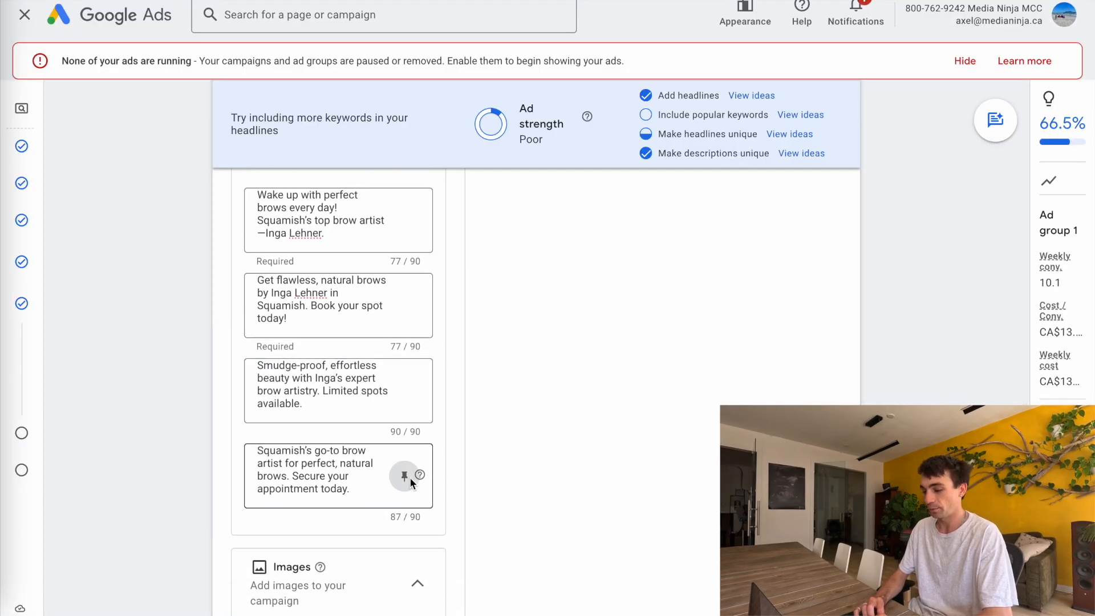
Pin the third and fourth descriptions to show only in position 2
left_click(406, 477)
left_click(418, 395)
left_click(425, 390)
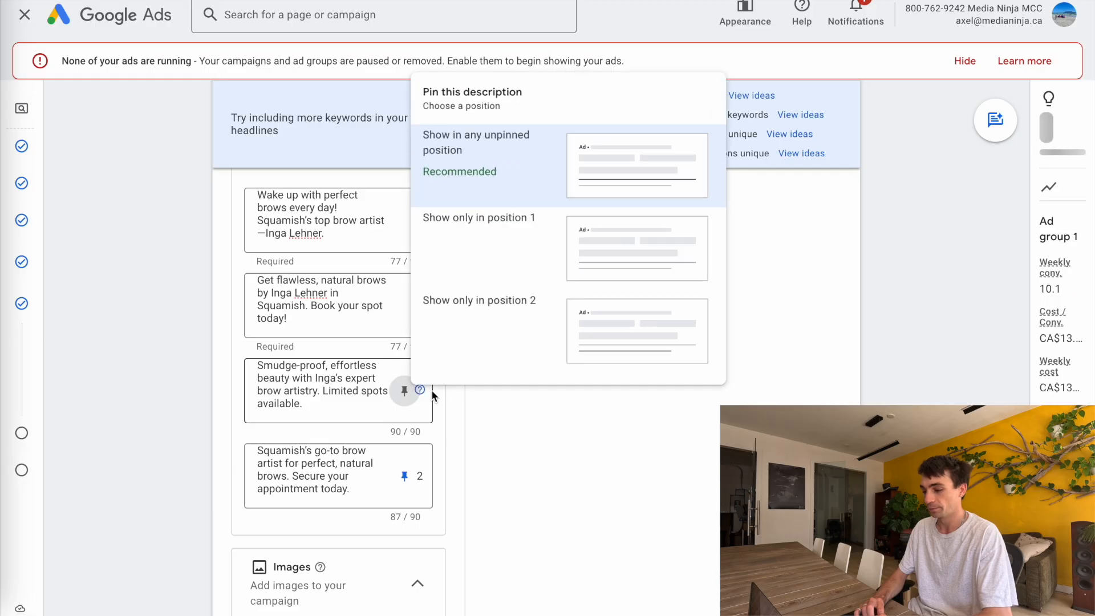
left_click(475, 308)
Pin the first two descriptions to show only in position 1
left_click(405, 306)
left_click(483, 468)
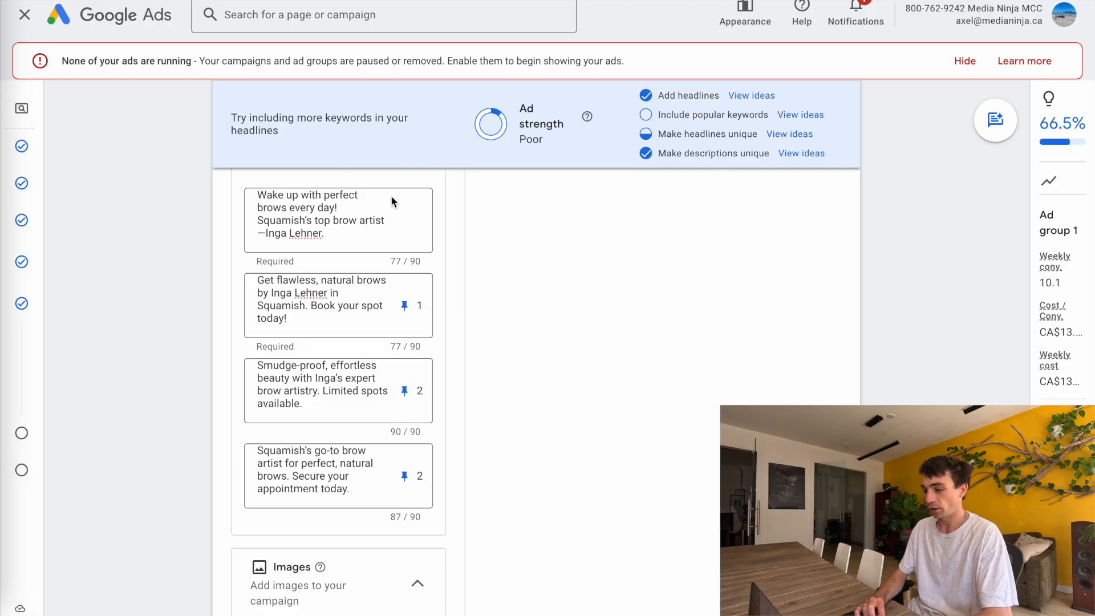
left_click(404, 220)
left_click(506, 397)
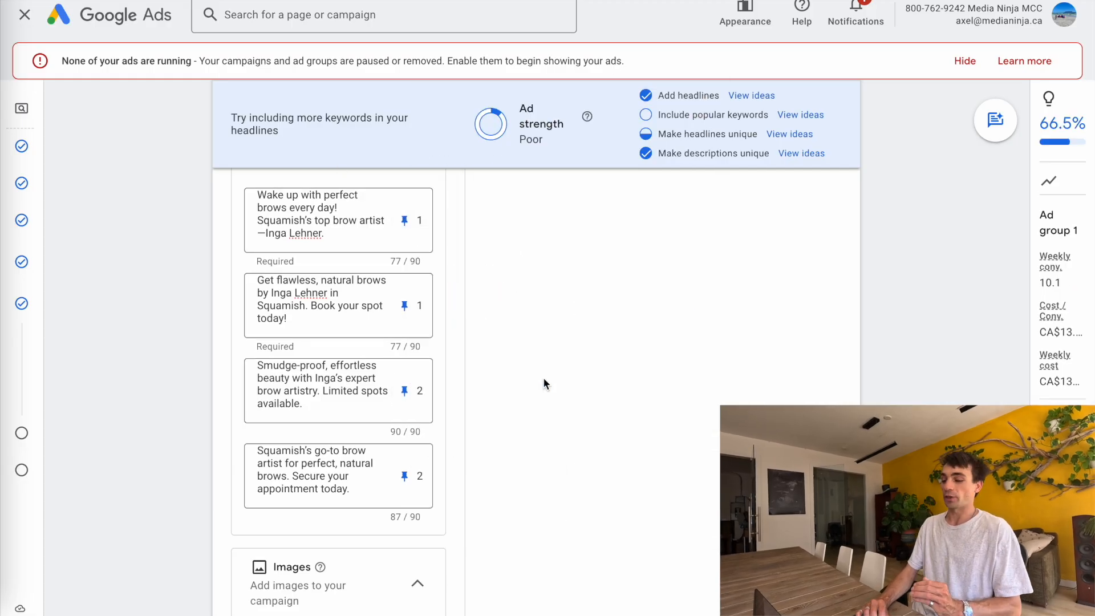
Set a custom average daily budget of CA$30 and continue to the review page
scroll(543, 378, "up", 7)
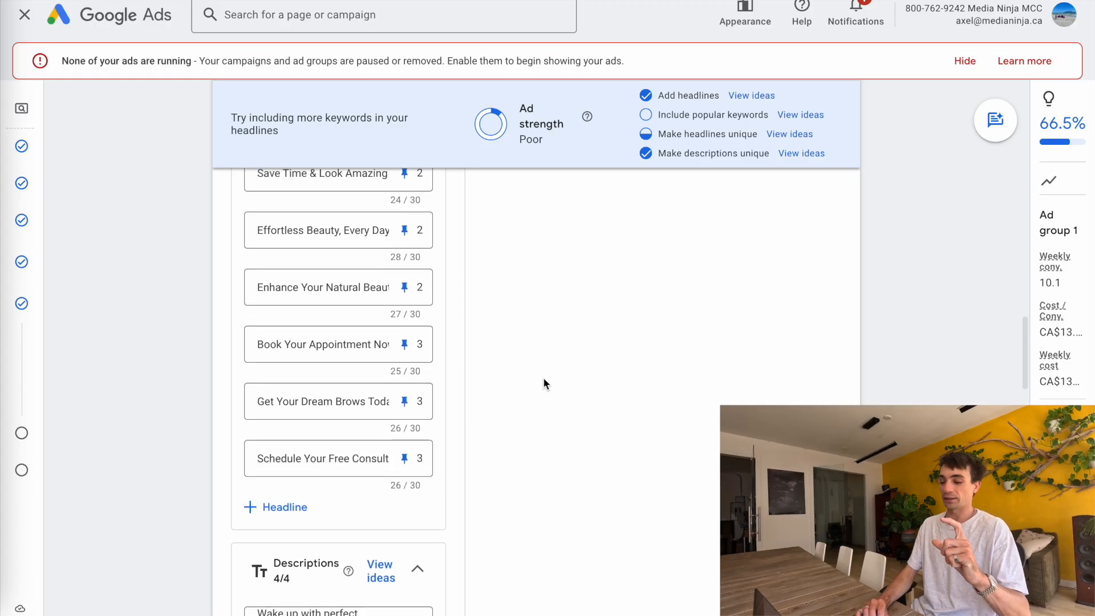
scroll(543, 377, "down", 8)
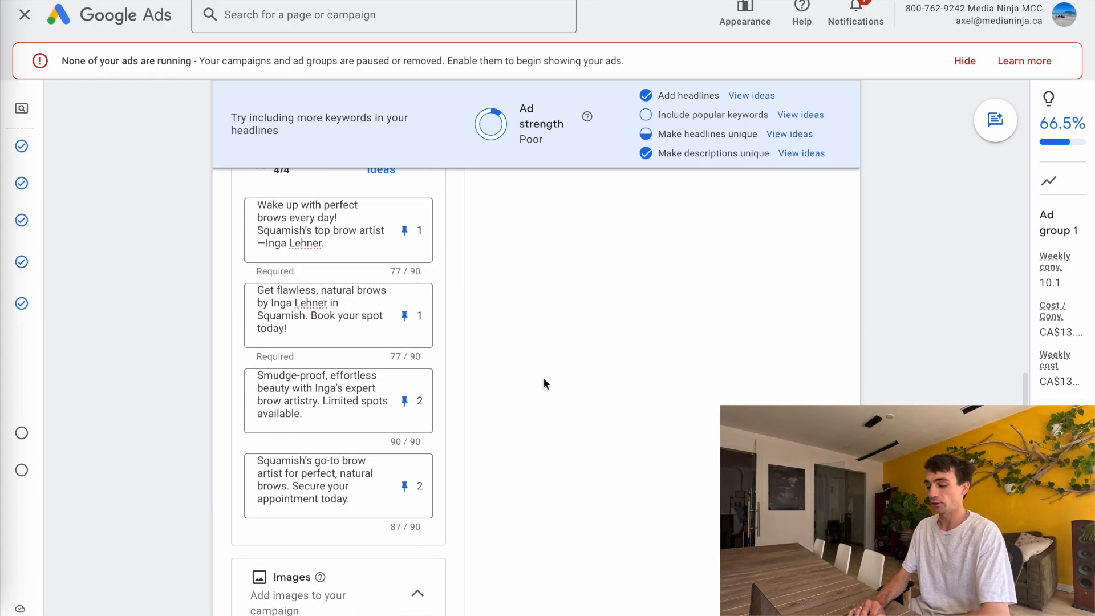
scroll(543, 378, "down", 10)
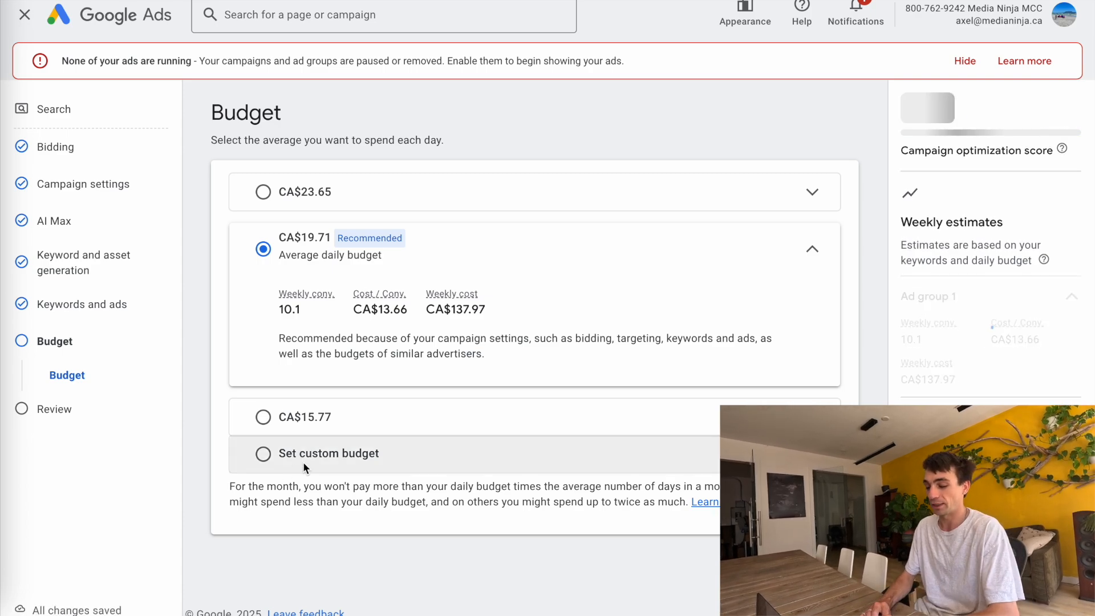
left_click(303, 464)
left_click(331, 397)
double_click(336, 387)
type("30")
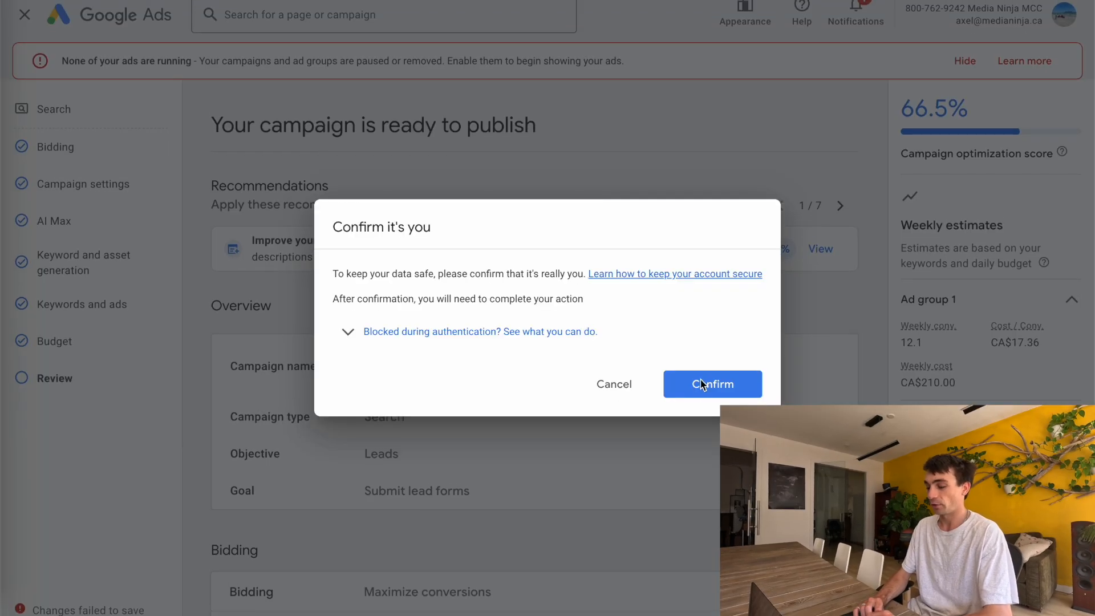
left_click(703, 384)
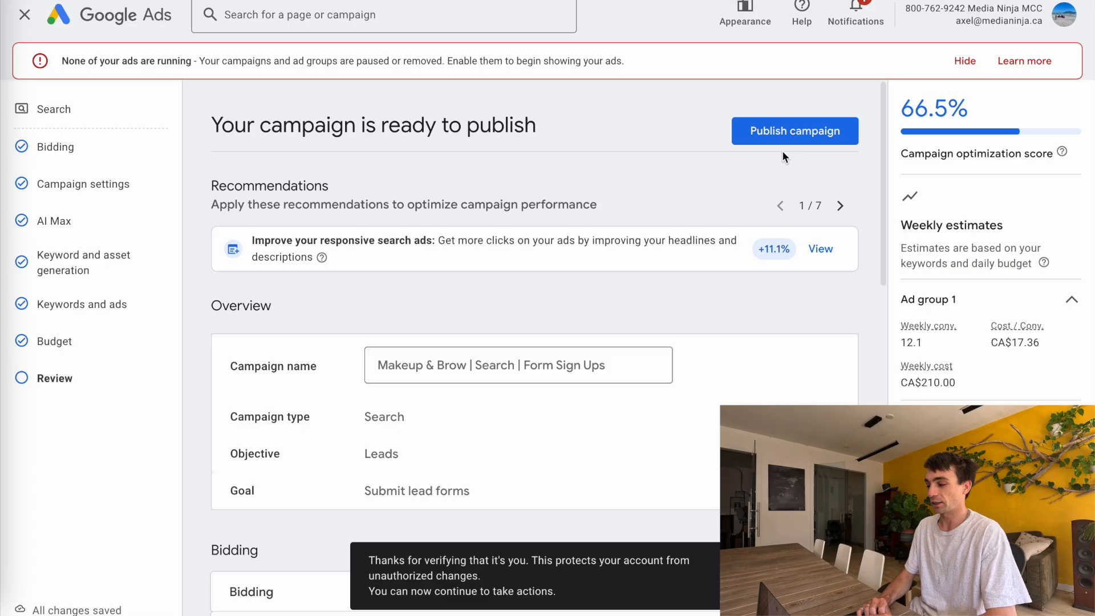
Publish the campaign and open the Campaigns list
left_click(786, 143)
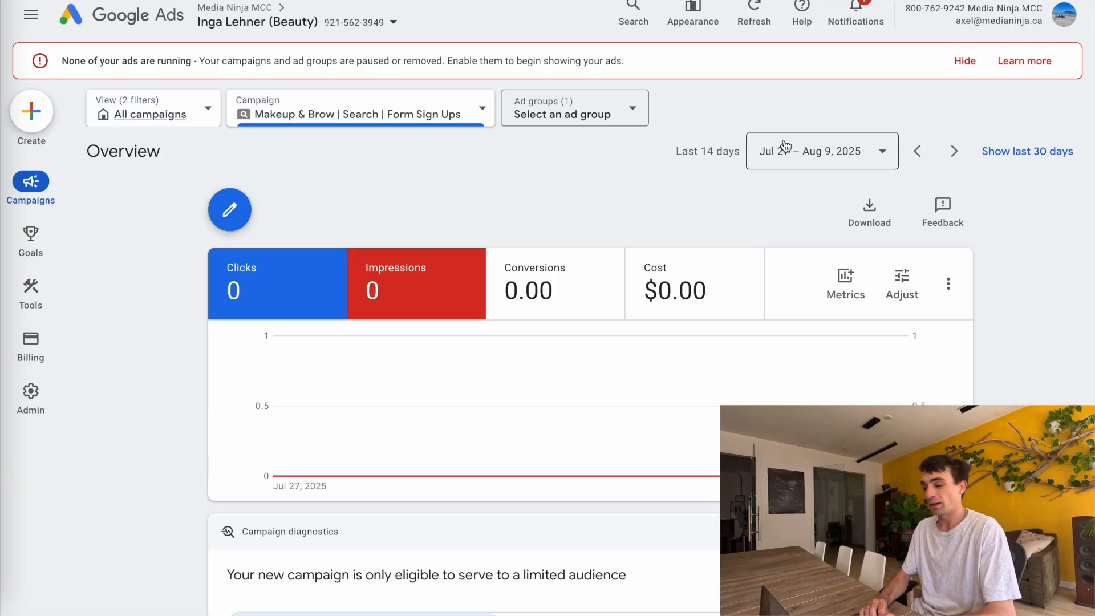
mouse_move(30, 185)
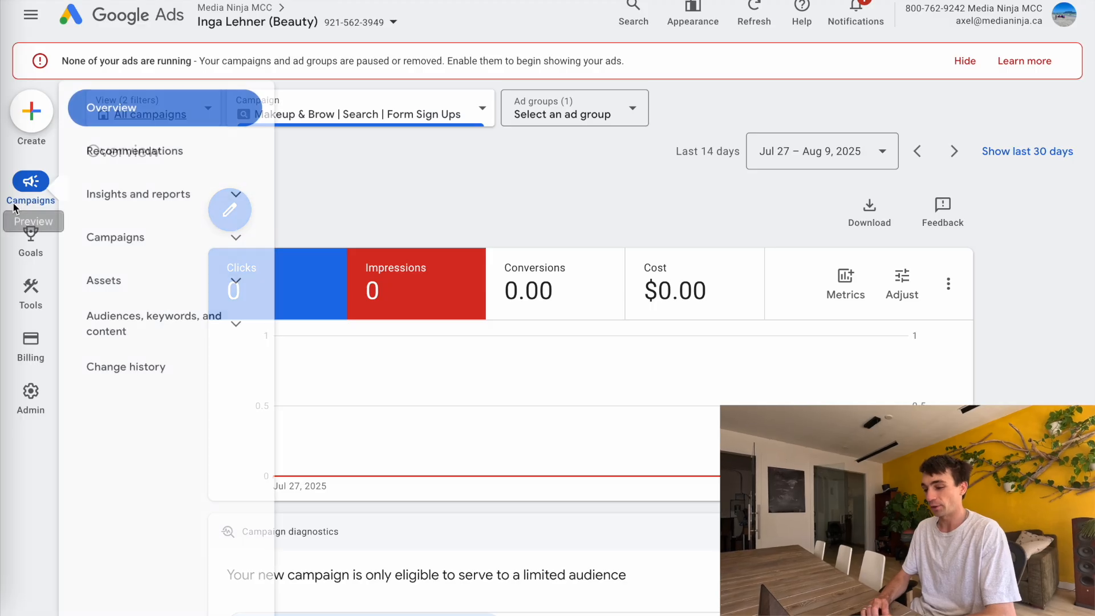
left_click(116, 236)
left_click(121, 274)
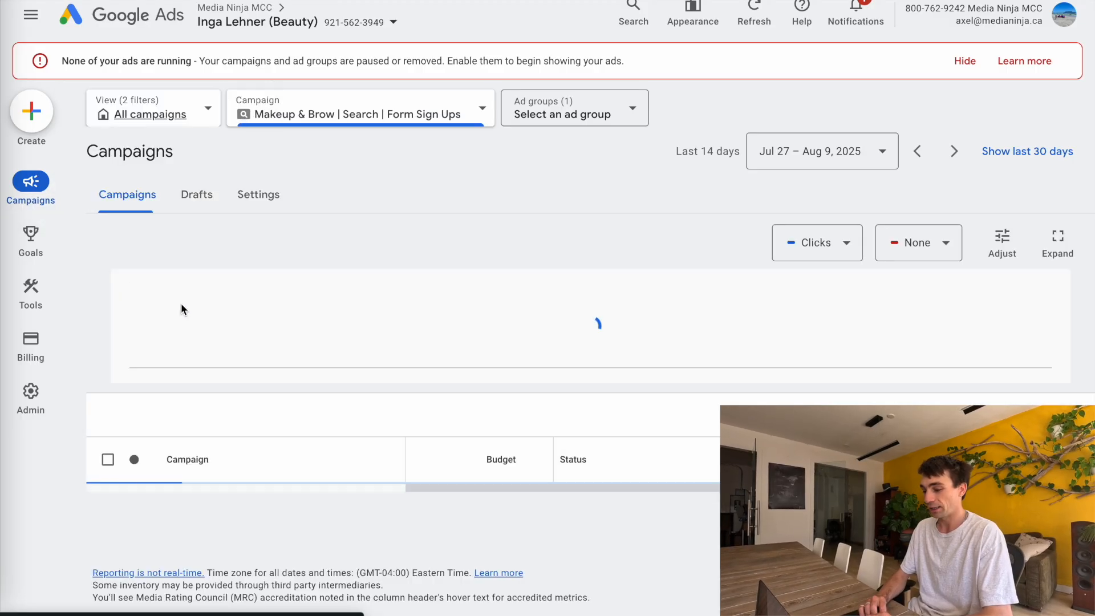
Pause the Makeup & Brow | Search | Form Sign Ups campaign
scroll(325, 423, "down", 2)
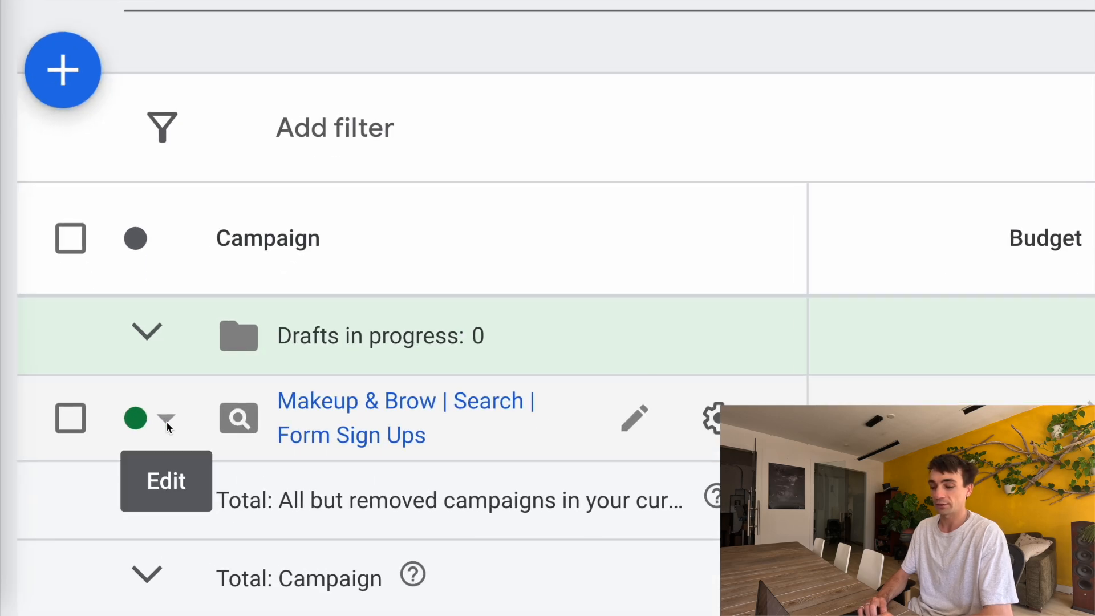
left_click(155, 421)
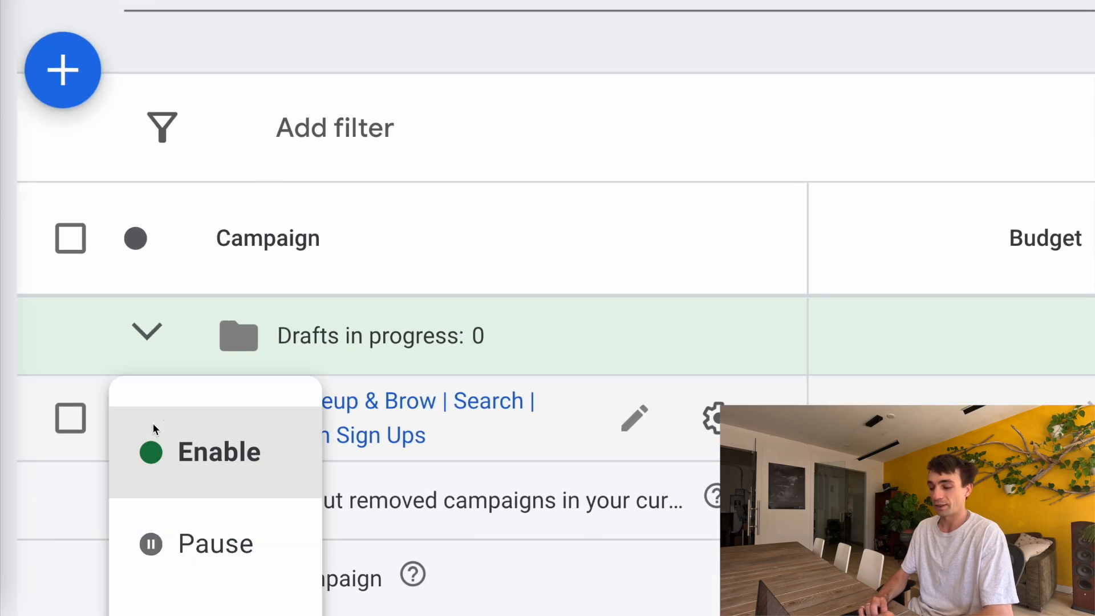
left_click(189, 547)
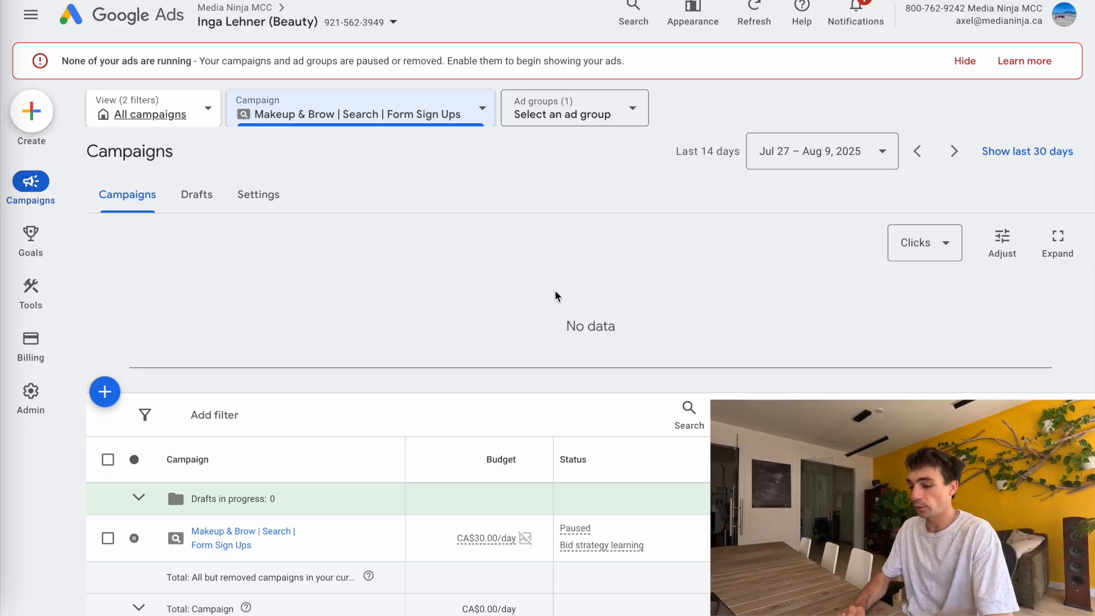
Open the campaign's ad groups and rename Ad group 1 to Eyebrow
left_click(220, 530)
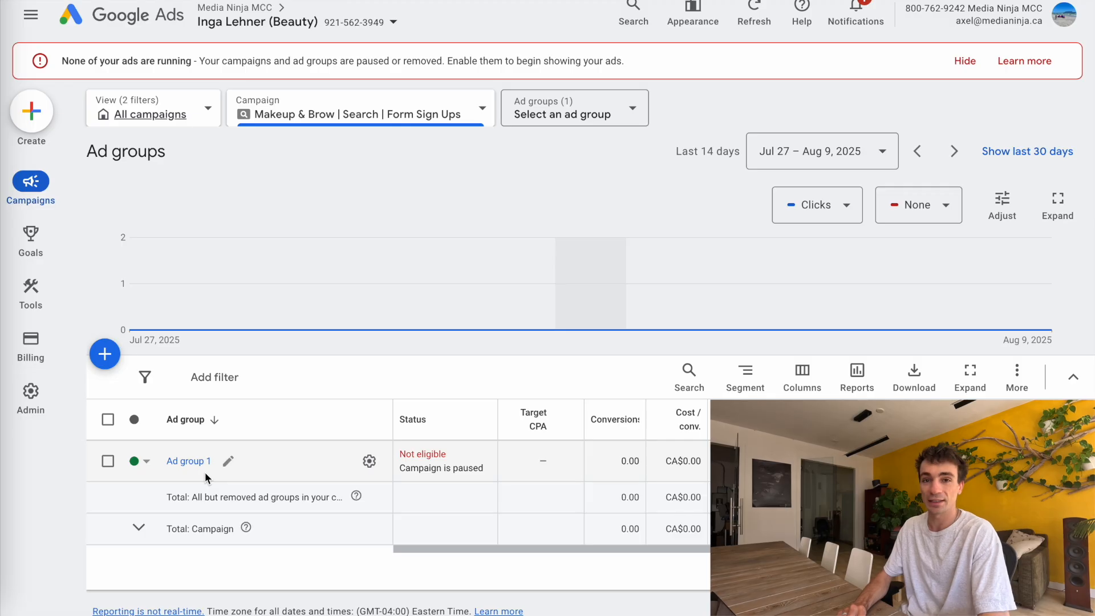
left_click(226, 461)
triple_click(228, 464)
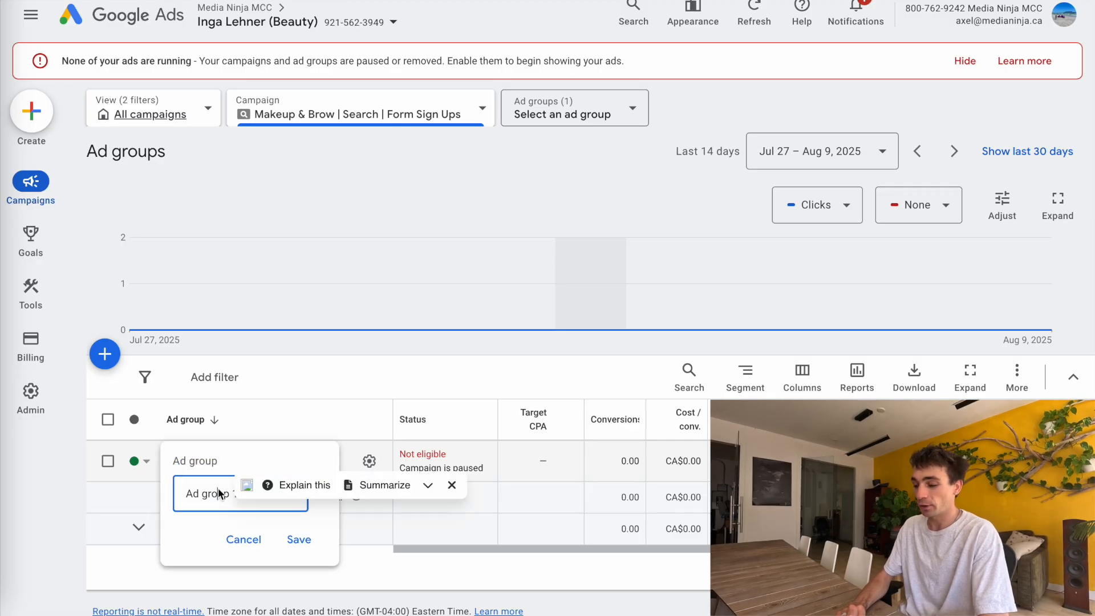
triple_click(220, 493)
type("Eye")
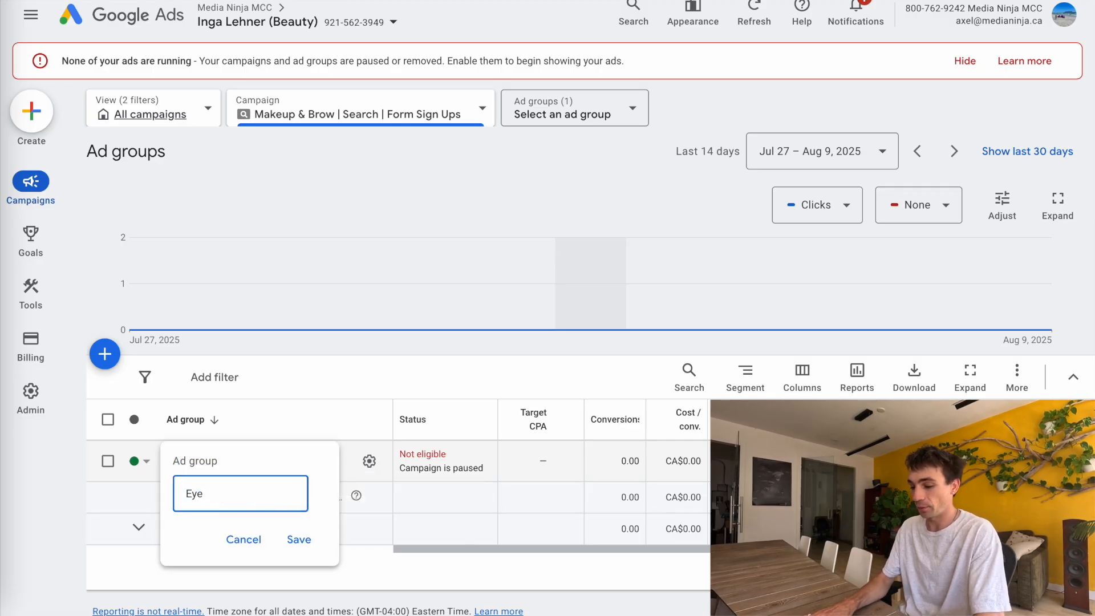
type("vbrow")
left_click(297, 539)
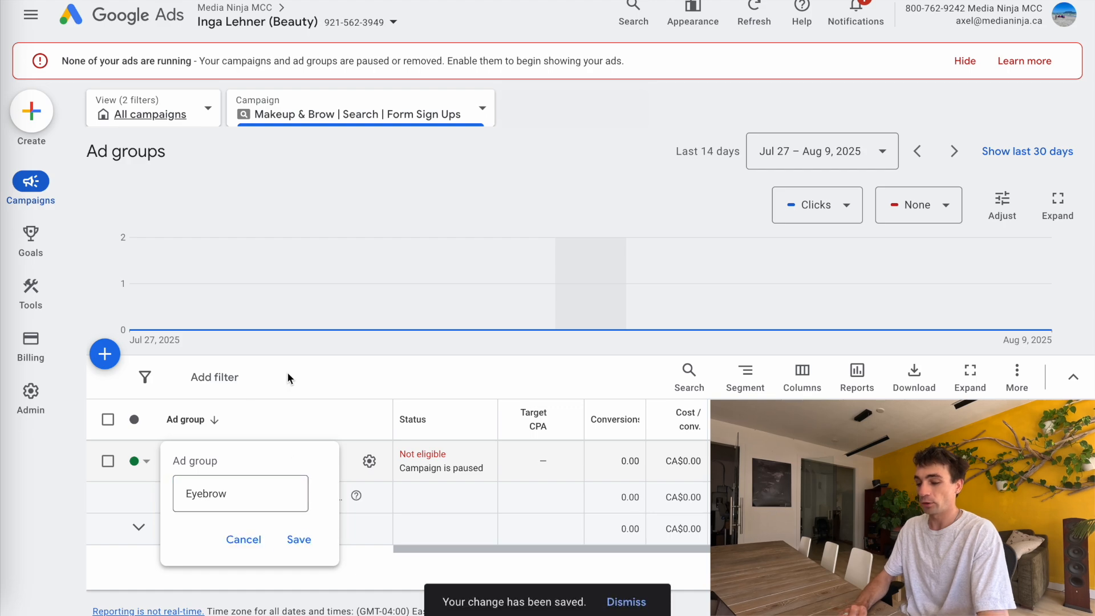
Create a new standard ad group named Makeup and continue to ad creation
left_click(106, 355)
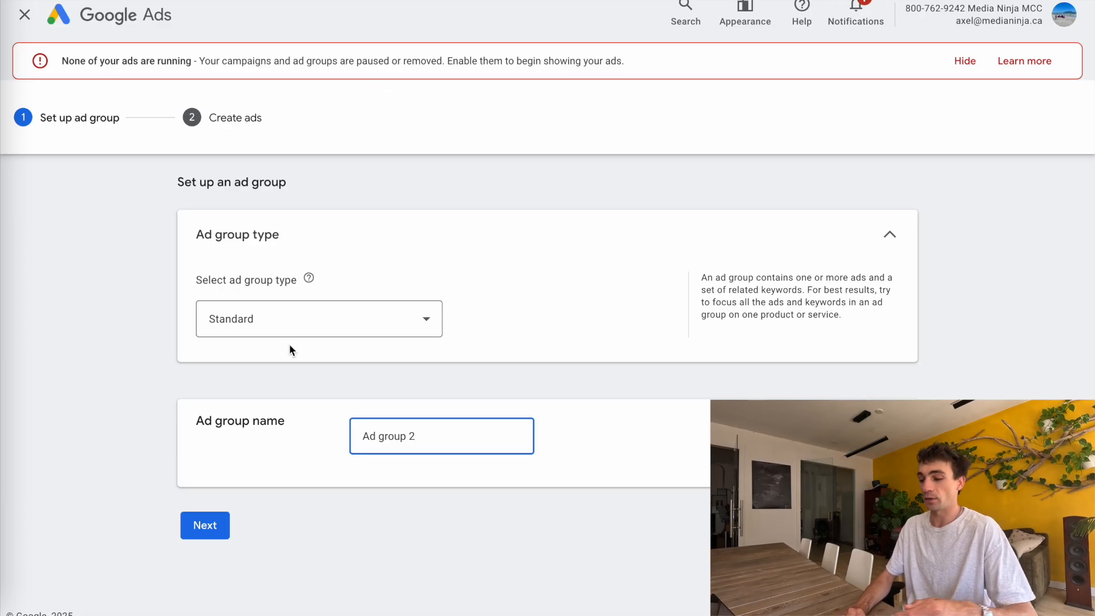
triple_click(381, 436)
type("Makeup")
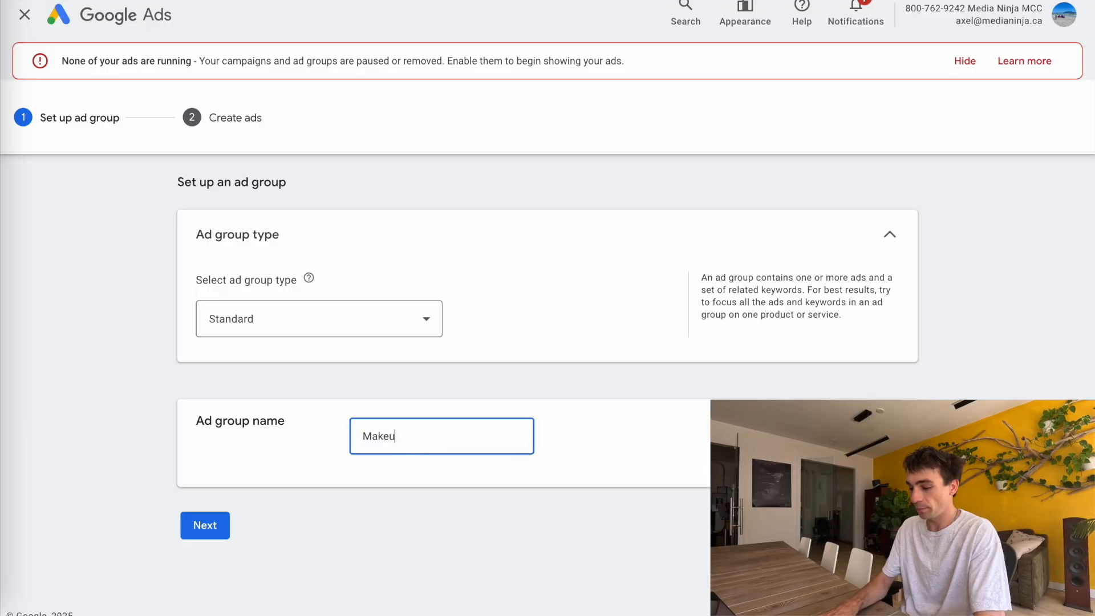
left_click(199, 527)
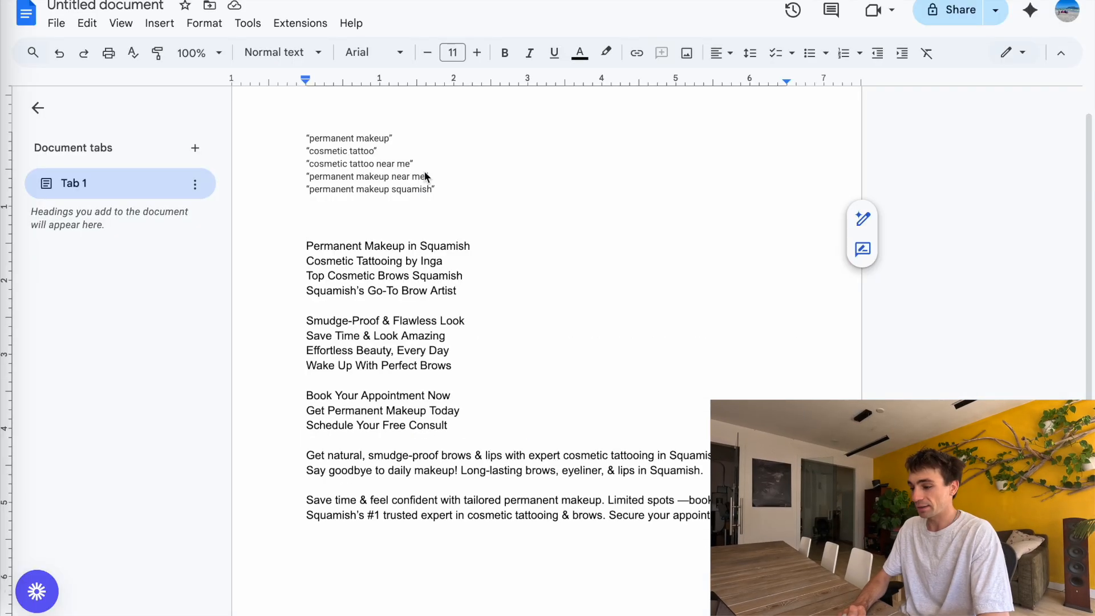
Copy the five makeup phrase-match keywords from the document and paste them into the keywords box
left_click_drag(454, 189, 284, 140)
key("ctrl+c")
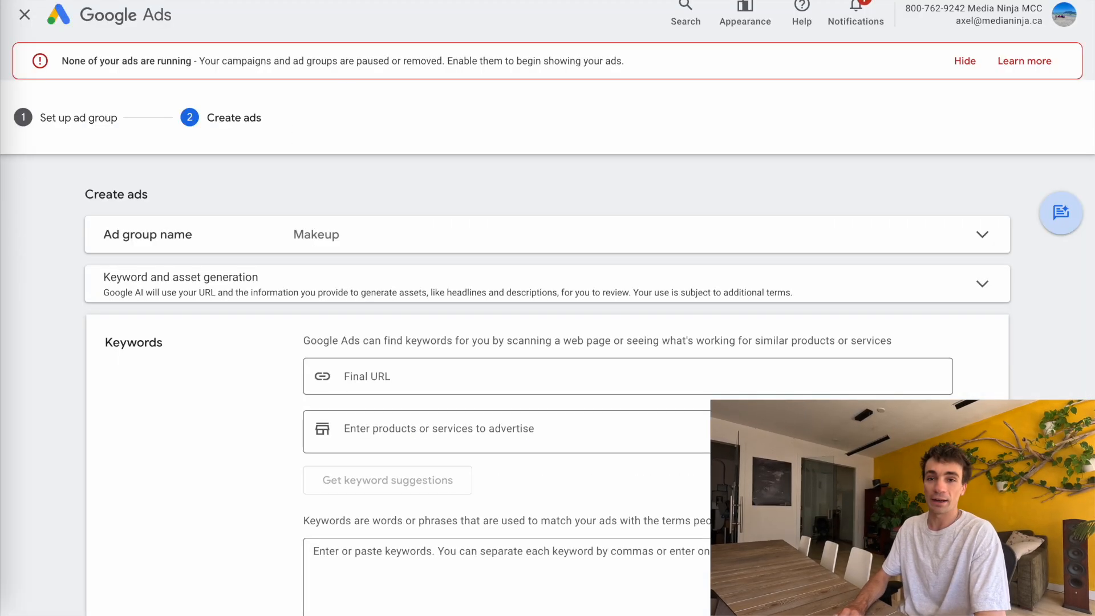
scroll(353, 479, "down", 2)
left_click(395, 432)
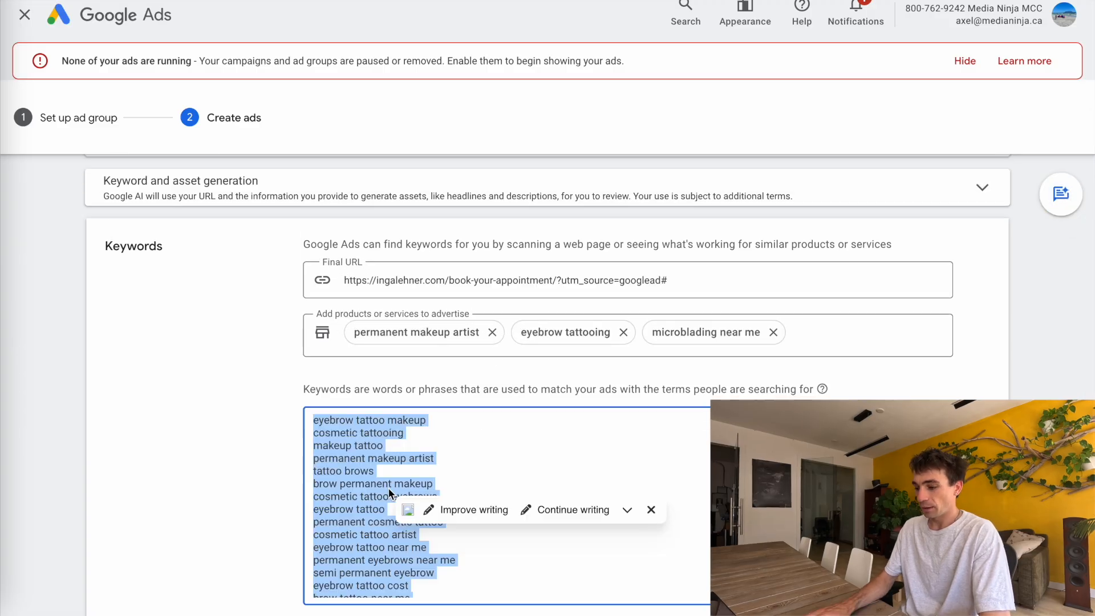
key("ctrl+v")
Remove the suggested products or services and clear the Final URL in the keywords section
left_click(492, 332)
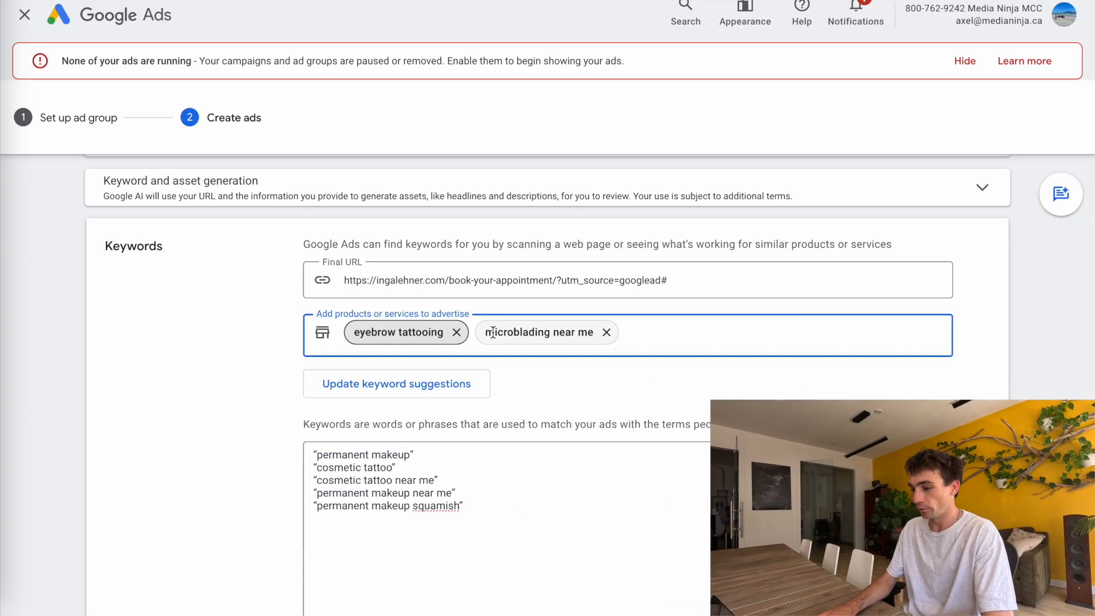
left_click(458, 333)
left_click(475, 331)
left_click(495, 279)
key("super+a")
key("BackSpace")
left_click(244, 328)
scroll(274, 327, "down", 3)
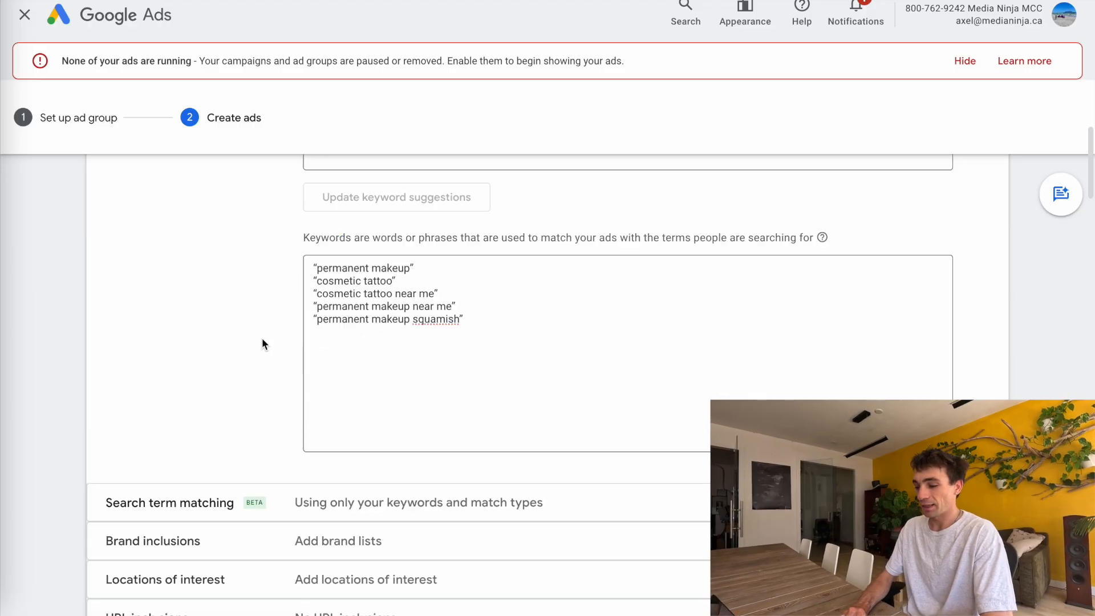
Review the pasted keywords and the ad's Final URL and display path
left_click_drag(474, 336, 300, 250)
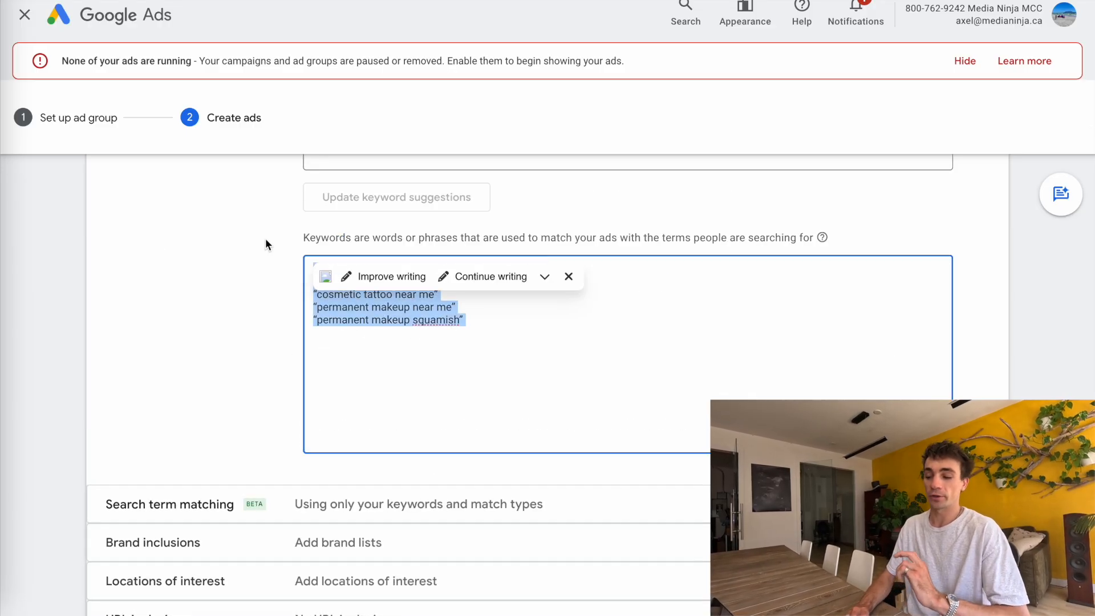
scroll(202, 475, "down", 2)
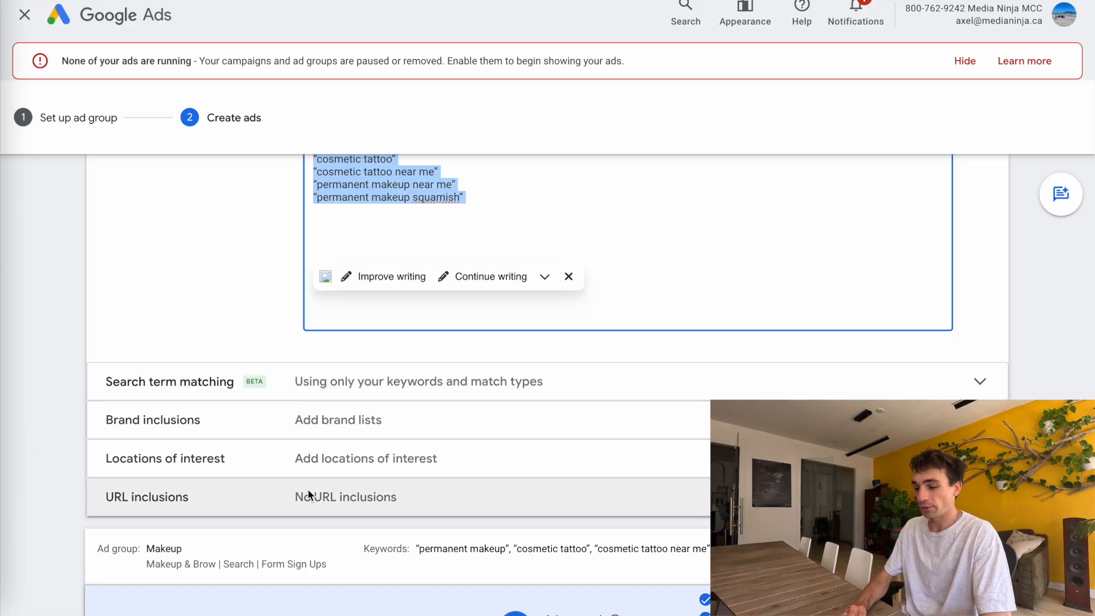
scroll(261, 415, "down", 8)
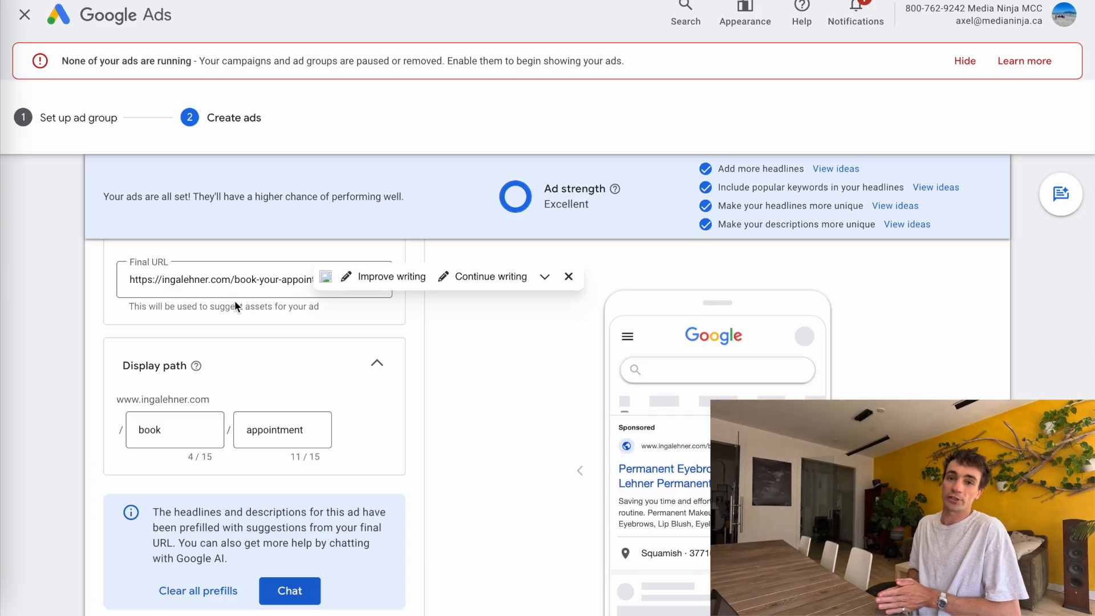
left_click(204, 279)
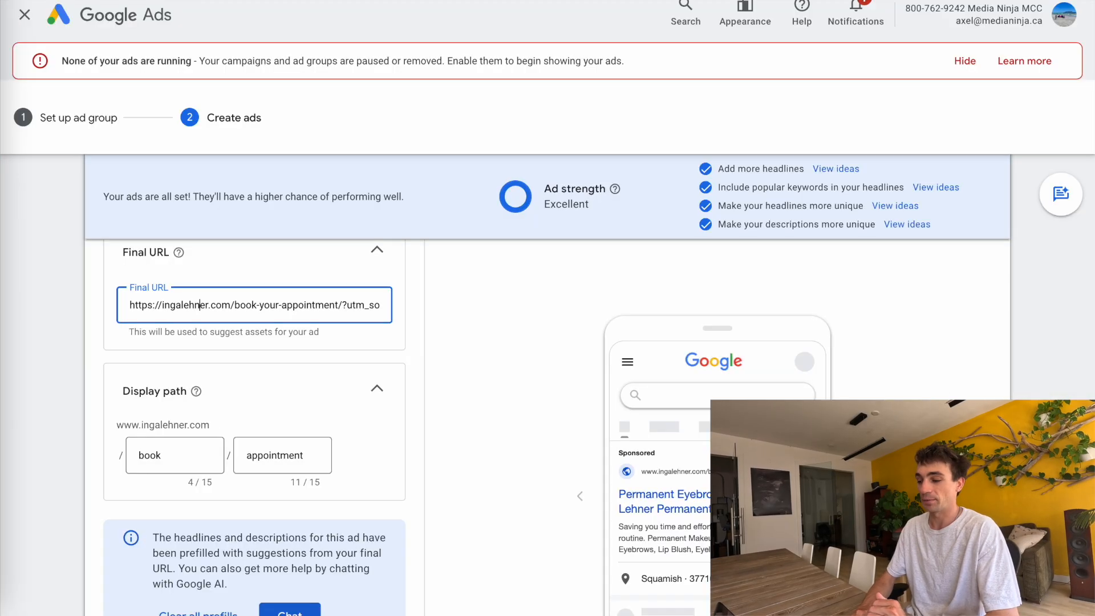
scroll(159, 439, "down", 1)
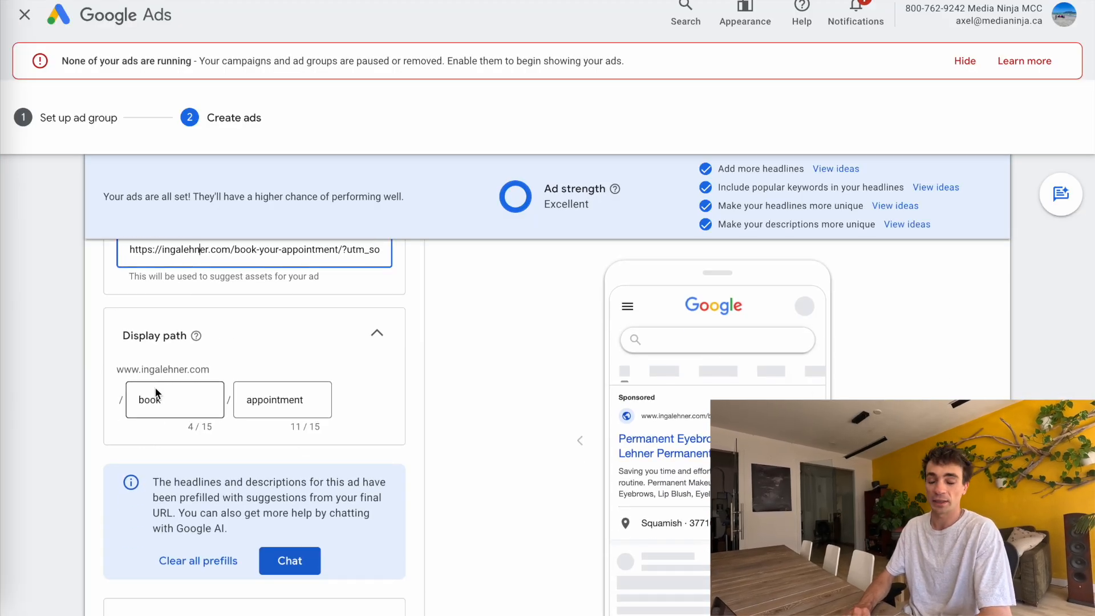
Replace the first two headlines with "Permanent Makeup in Squamish" and "Cosmetic Tattooing by Inga" copied from the document
scroll(270, 401, "down", 10)
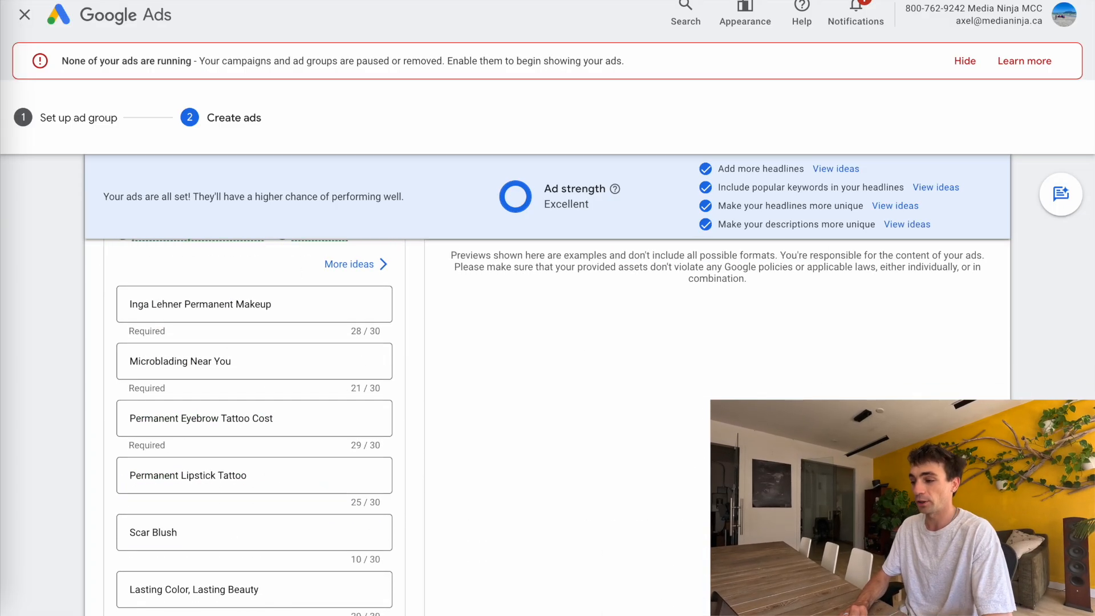
key("ctrl+Tab")
triple_click(339, 248)
key("ctrl+c")
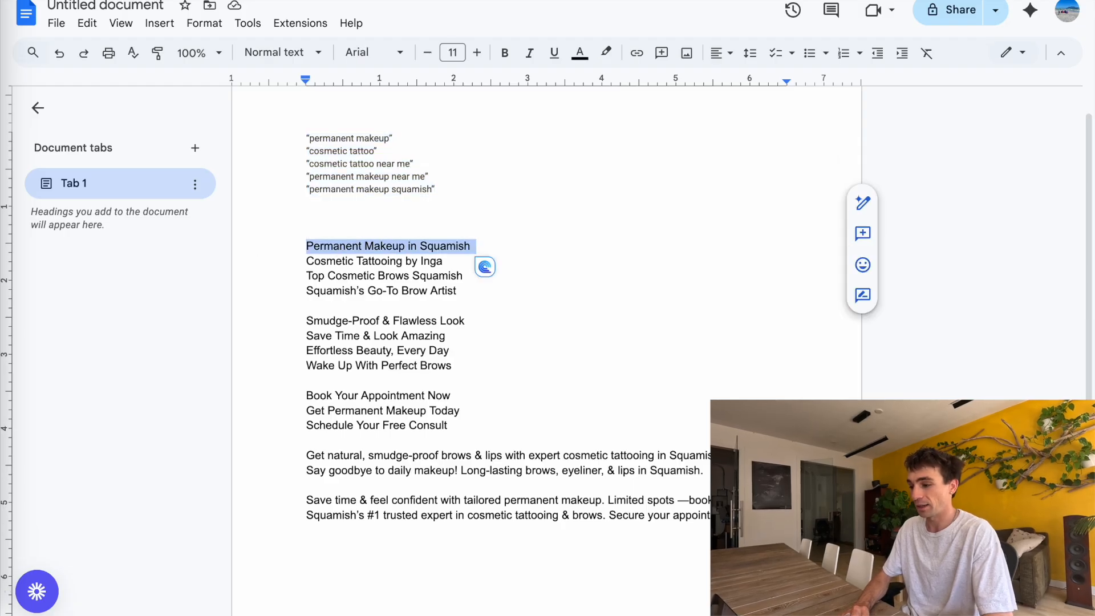
key("ctrl+Tab")
left_click(265, 306)
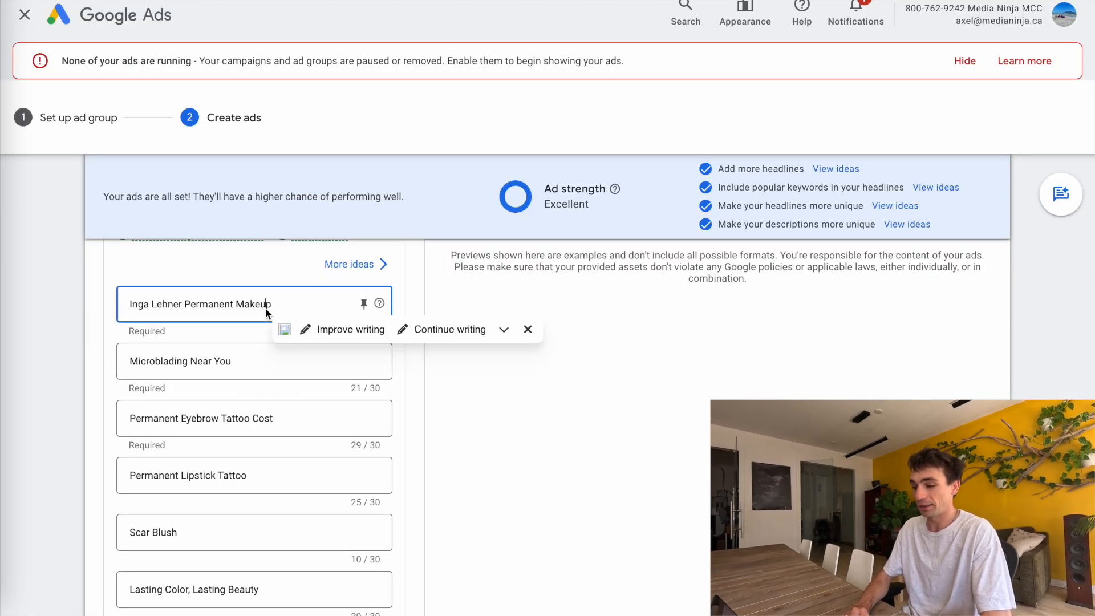
key("ctrl+a")
key("BackSpace")
key("ctrl+v")
key("ctrl+Tab")
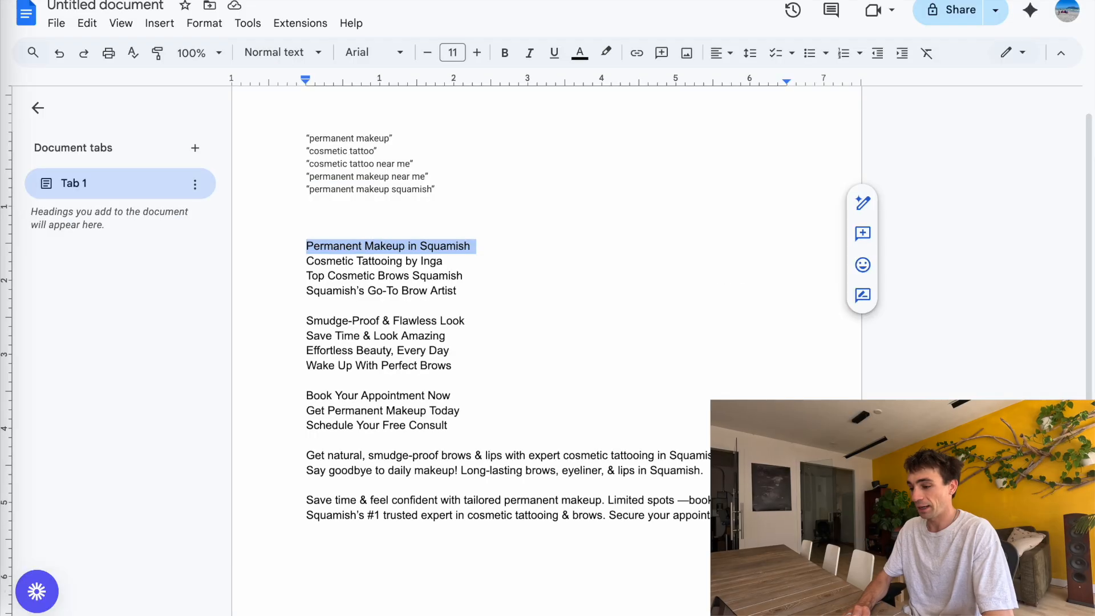
triple_click(414, 262)
key("ctrl+c")
key("ctrl+Tab")
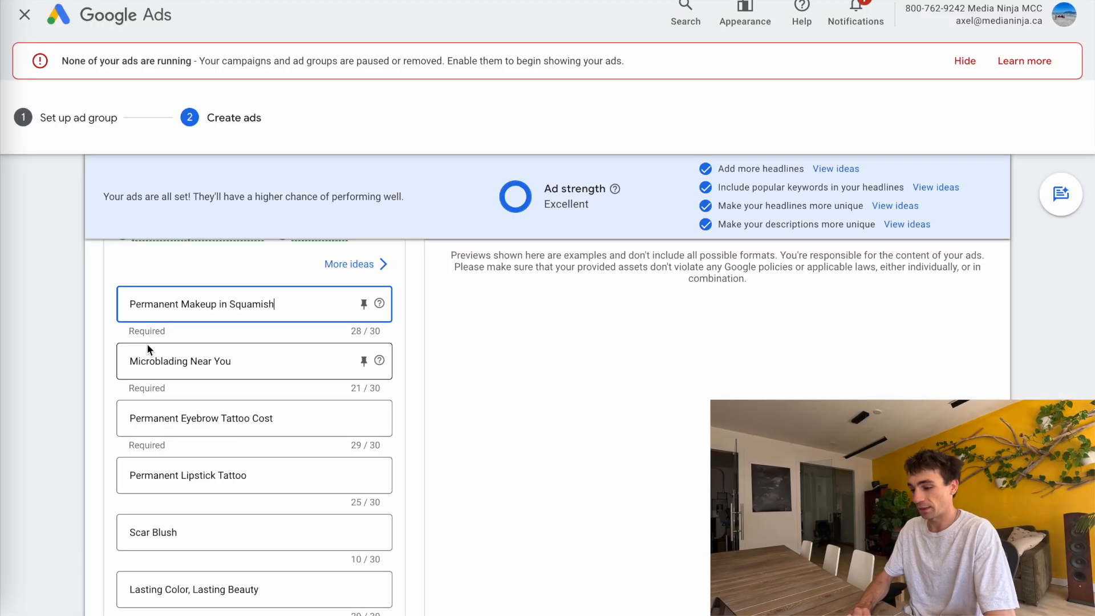
left_click(166, 365)
key("ctrl+a")
key("BackSpace")
key("ctrl+v")
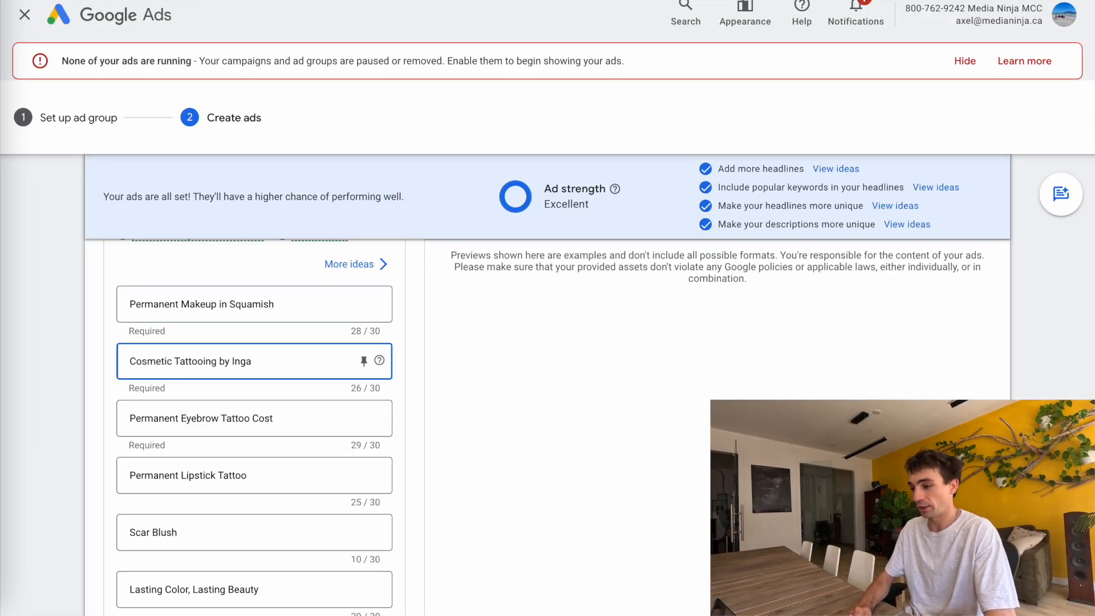
Replace the third headline with "Top Cosmetic Brows Squamish" from the document and pin the opening headlines
key("ctrl+Tab")
triple_click(388, 278)
key("ctrl+Tab")
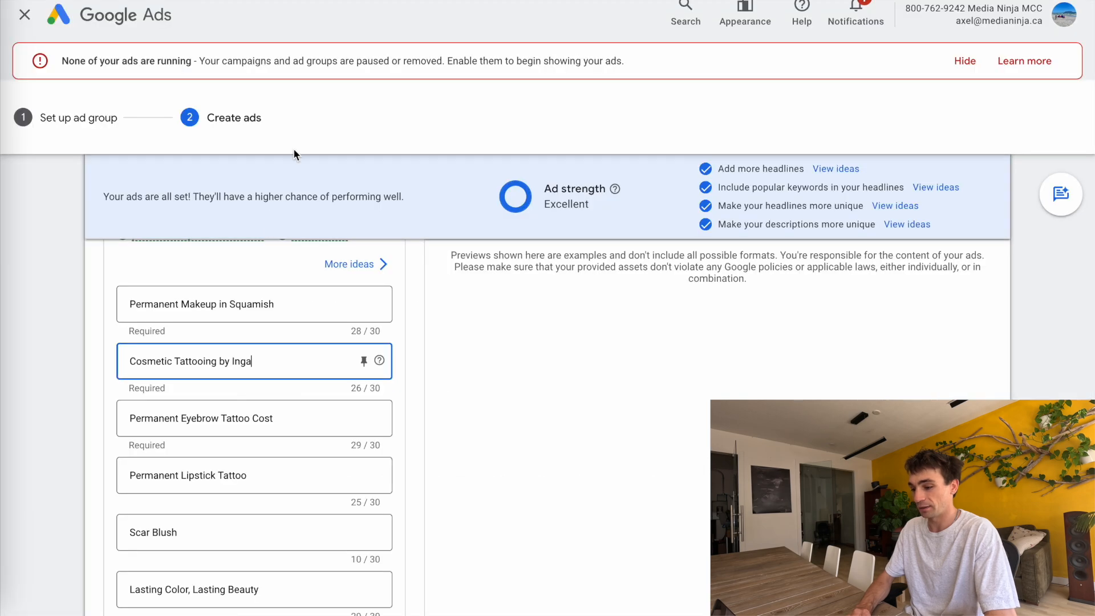
left_click(211, 426)
key("ctrl+a")
type("Top Cosmetic Brows Squamish Squamish's Go-To Brow Artist")
left_click(364, 477)
left_click(405, 244)
left_click(364, 304)
left_click(434, 160)
Paste further headline lines from the document into the next headlines and pin the benefit headlines to position 2
key("ctrl+Tab")
triple_click(326, 326)
key("ctrl+c")
key("ctrl+shift+Tab")
scroll(166, 534, "down", 2)
triple_click(190, 419)
key("ctrl+v")
key("ctrl+Tab")
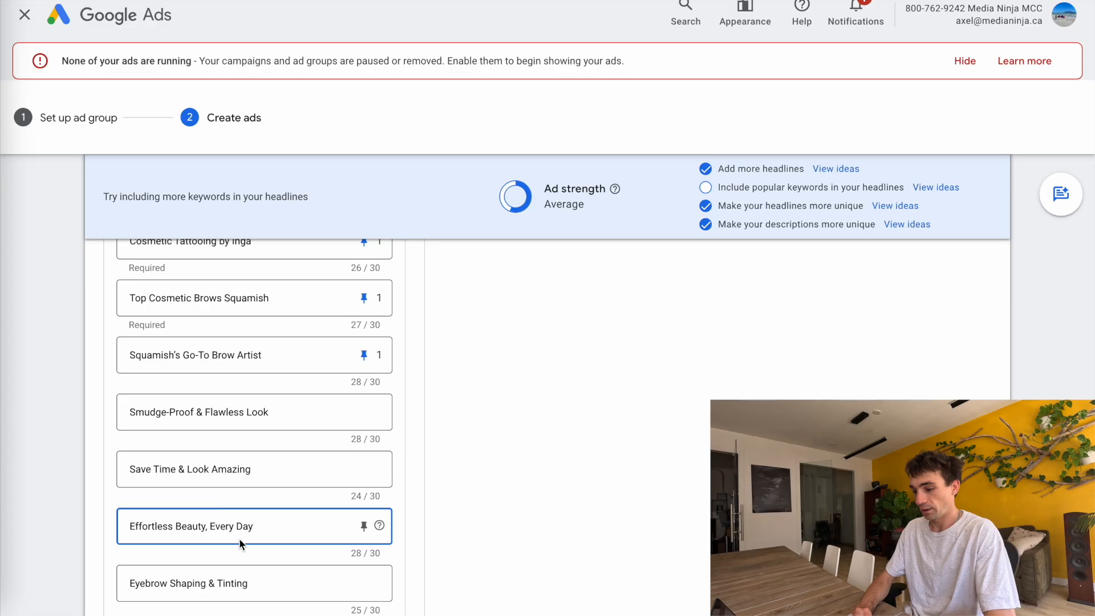
double_click(224, 584)
triple_click(194, 587)
key("ctrl+v")
left_click(364, 412)
left_click(451, 422)
Paste the call-to-action headlines and pin "Book Your Appointment Now" and the other call-to-action headlines to position 3
key("ctrl+Tab")
left_click(415, 397)
triple_click(415, 397)
key("ctrl+Tab")
scroll(249, 323, "down", 3)
triple_click(228, 439)
key("ctrl+v")
left_click(364, 440)
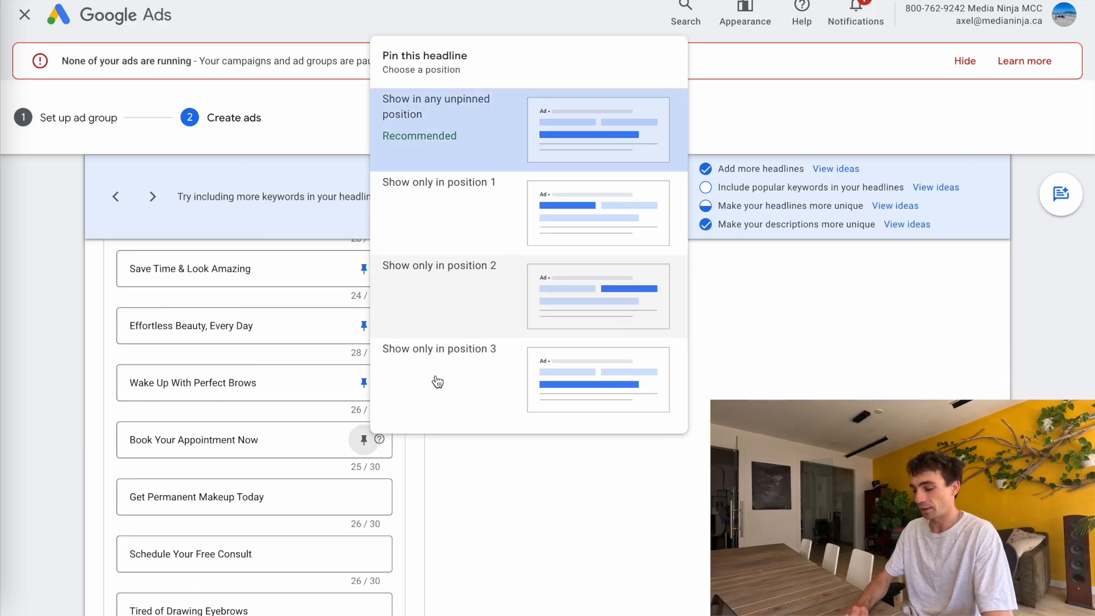
left_click(458, 388)
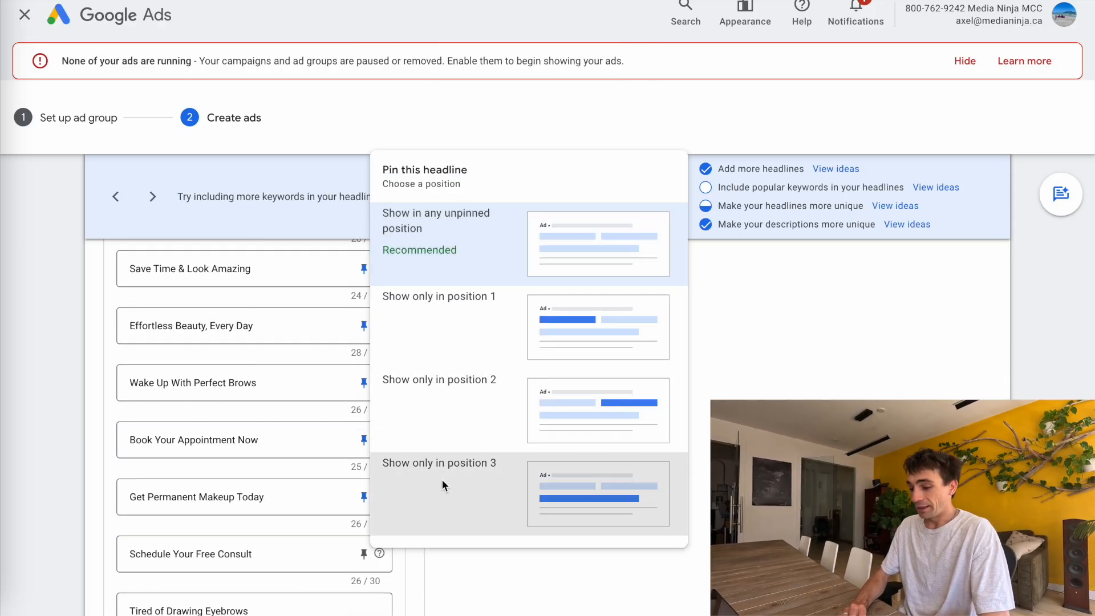
left_click(444, 482)
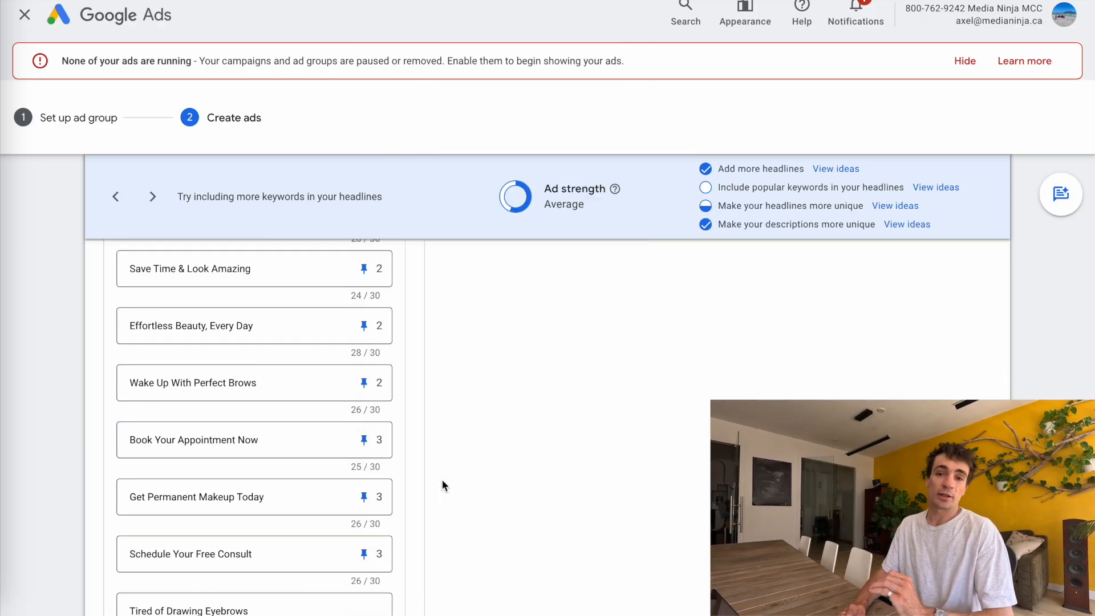
Delete the leftover suggested headlines, from "Tired of Drawing Eyebrows" through "Book A Consultation"
scroll(443, 480, "down", 3)
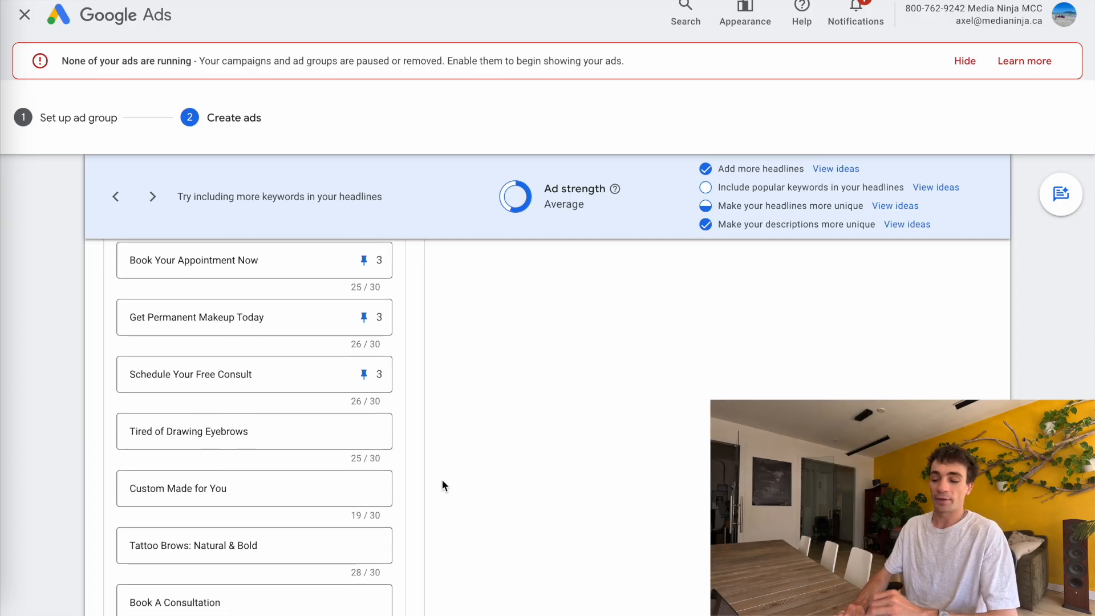
left_click_drag(286, 432, 35, 428)
key("BackSpace")
left_click_drag(242, 487, 16, 480)
key("BackSpace")
left_click_drag(283, 546, 90, 526)
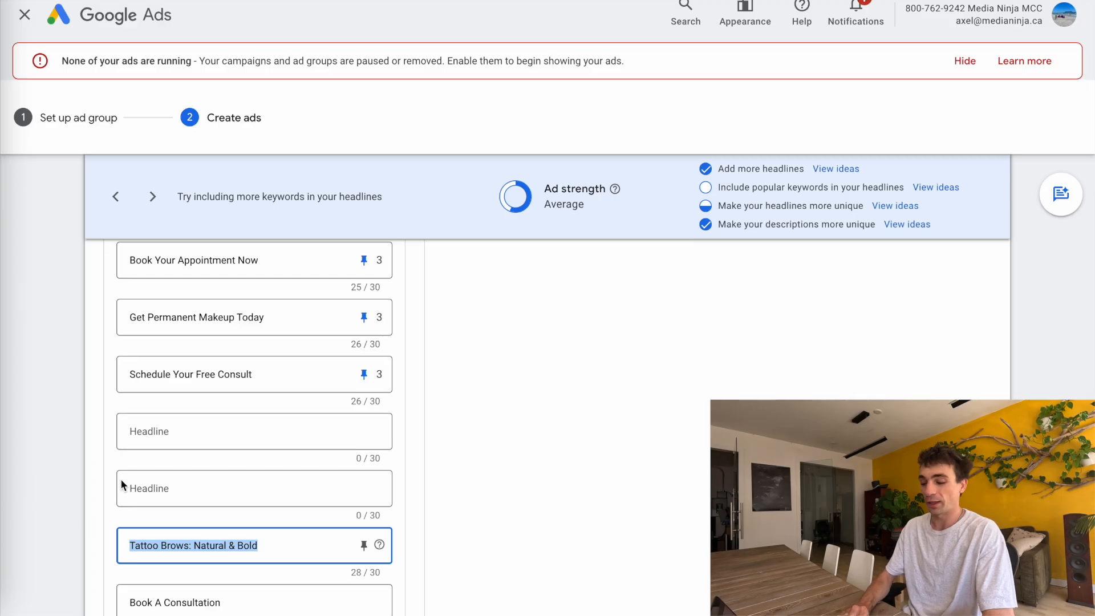
key("BackSpace")
scroll(177, 523, "down", 2)
left_click_drag(237, 513, 97, 515)
key("BackSpace")
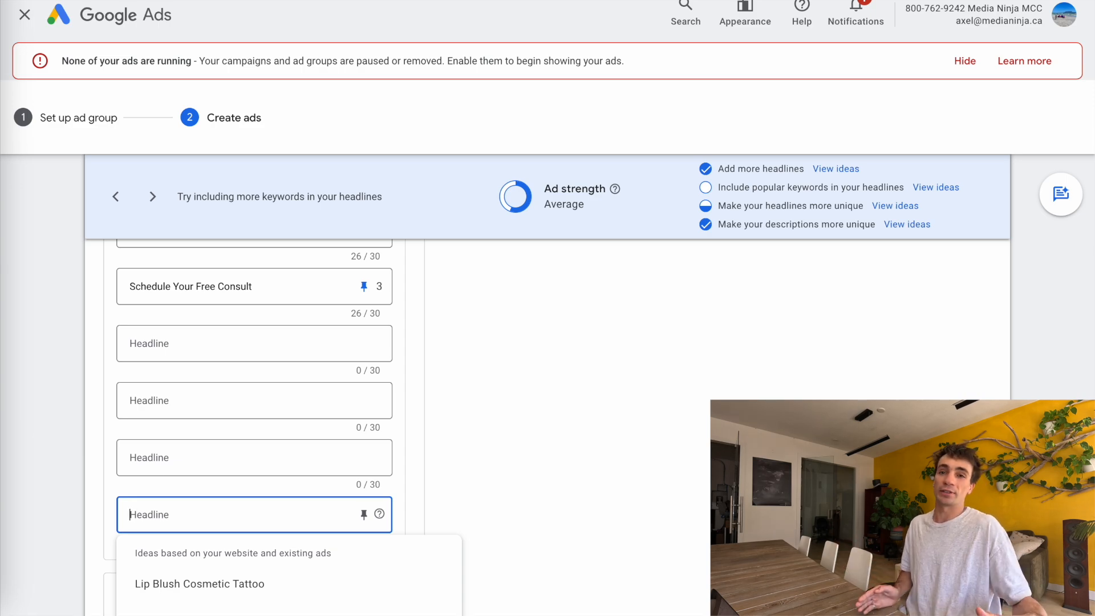
Replace the four descriptions with the description lines copied from the document
scroll(433, 374, "down", 3)
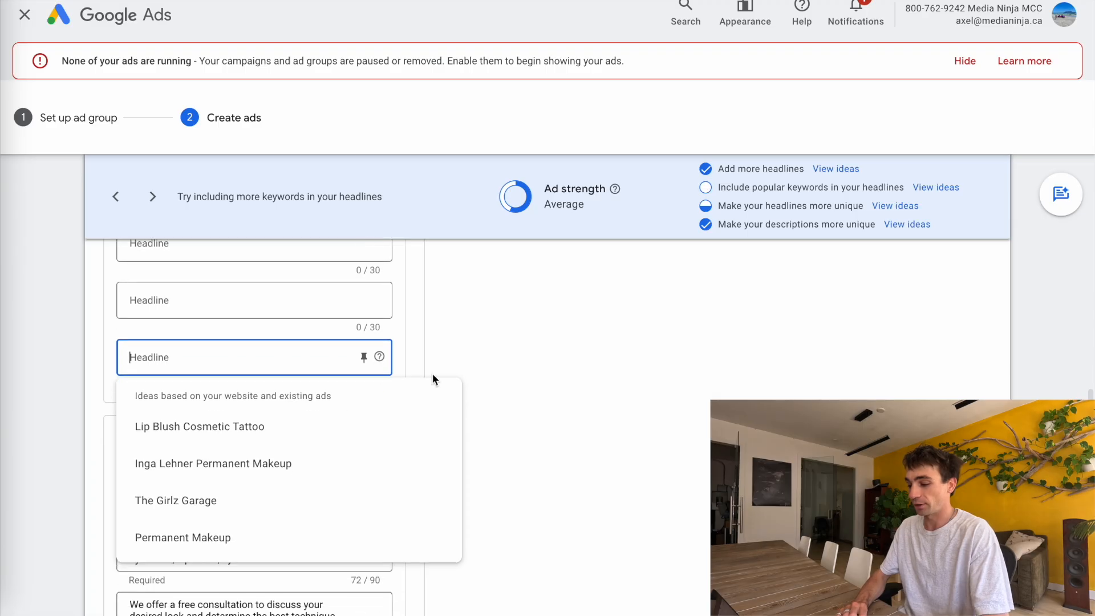
scroll(460, 366, "down", 4)
key("alt+Tab")
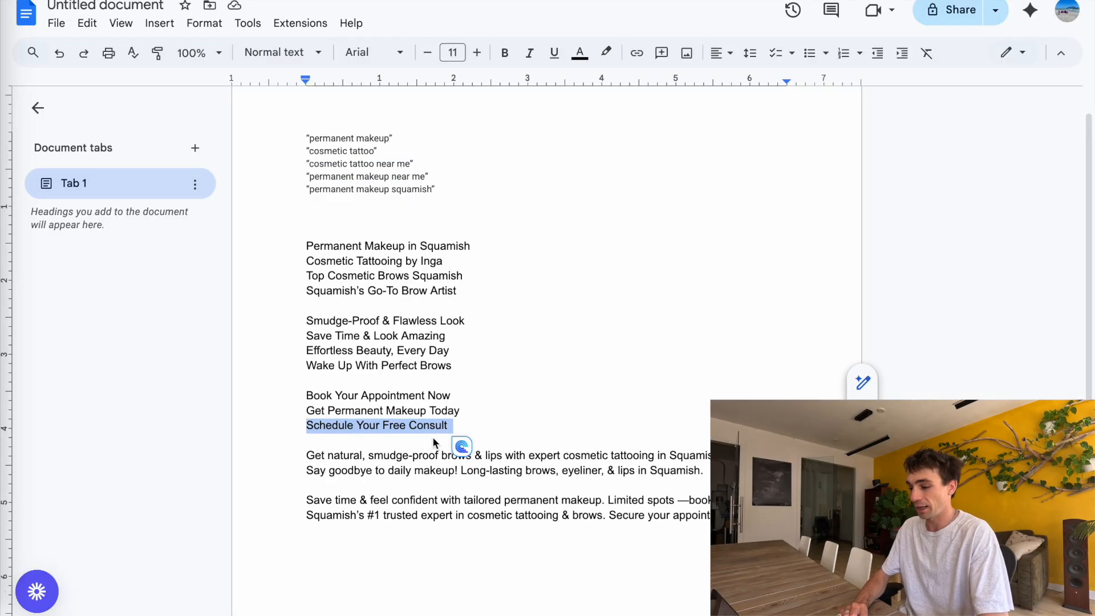
triple_click(421, 456)
key("alt+Tab")
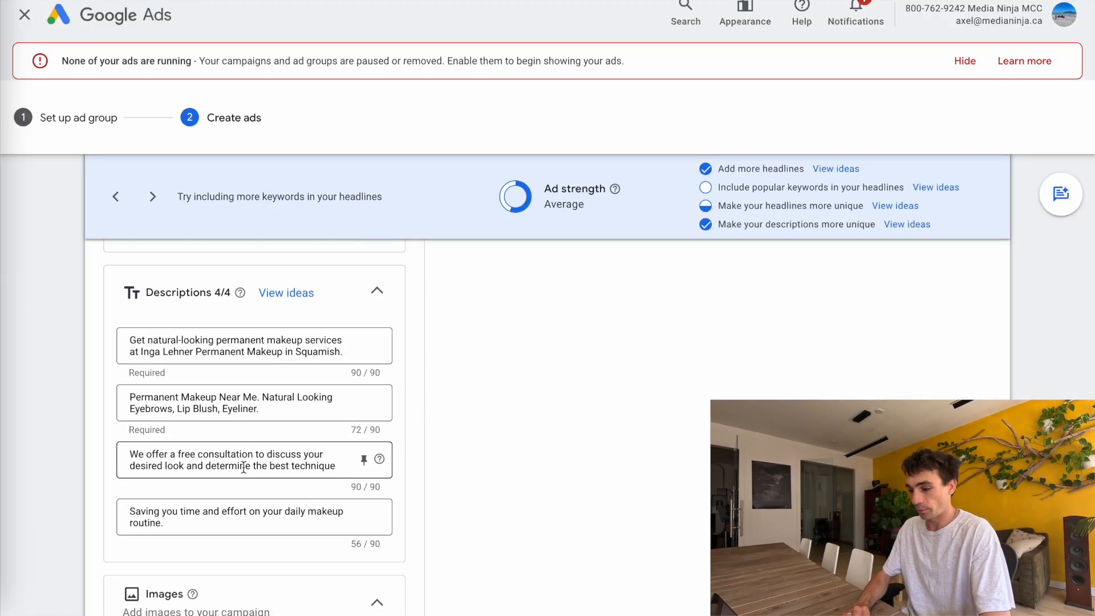
key("ctrl+v")
Pin the first two descriptions to position 1 and the last two descriptions to position 2
left_click(364, 345)
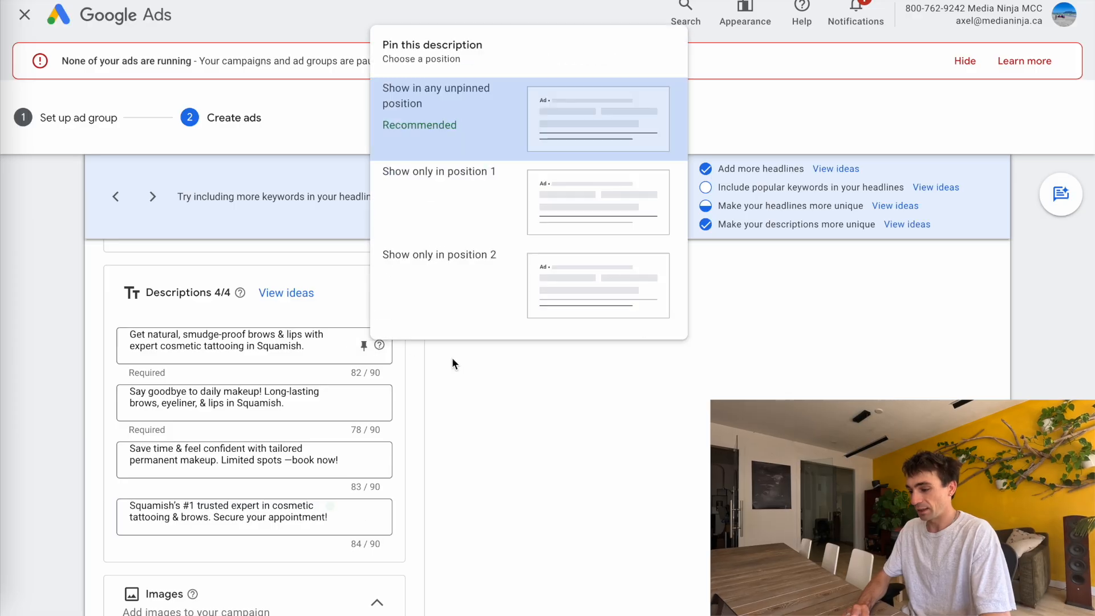
left_click(460, 179)
left_click(451, 236)
left_click(364, 460)
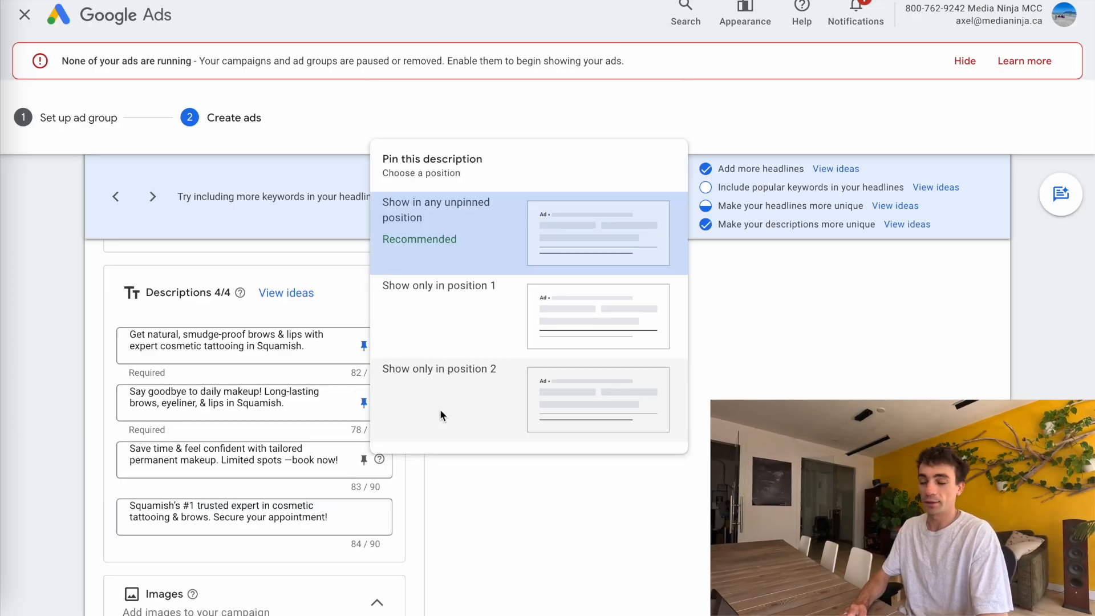
left_click(439, 409)
left_click(364, 517)
left_click(433, 463)
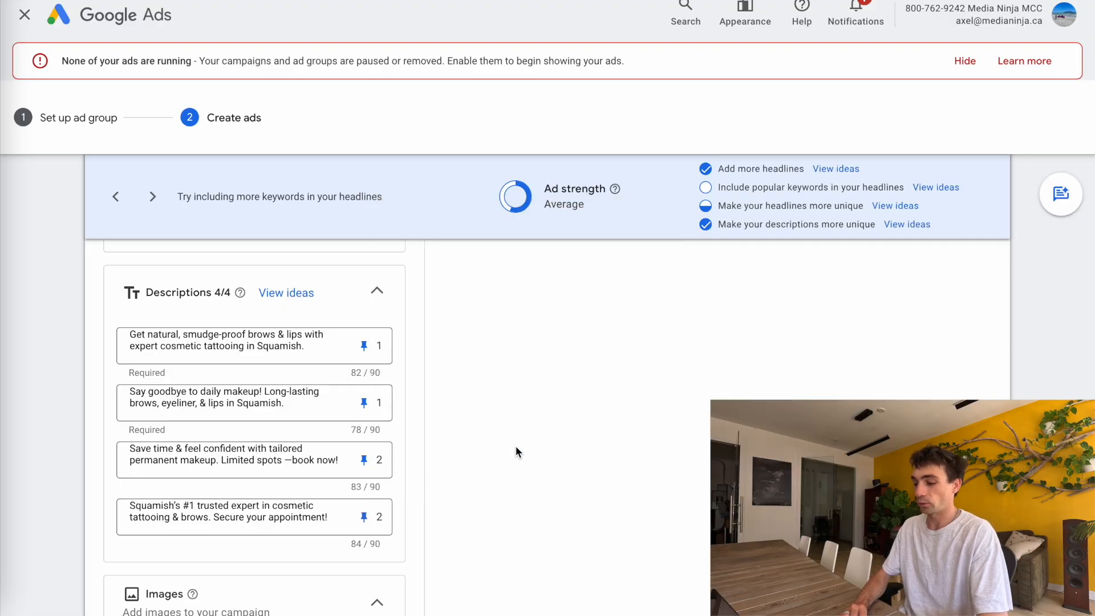
Attempt to save and continue, then delete the closing quotation marks from the five keywords
scroll(516, 447, "down", 10)
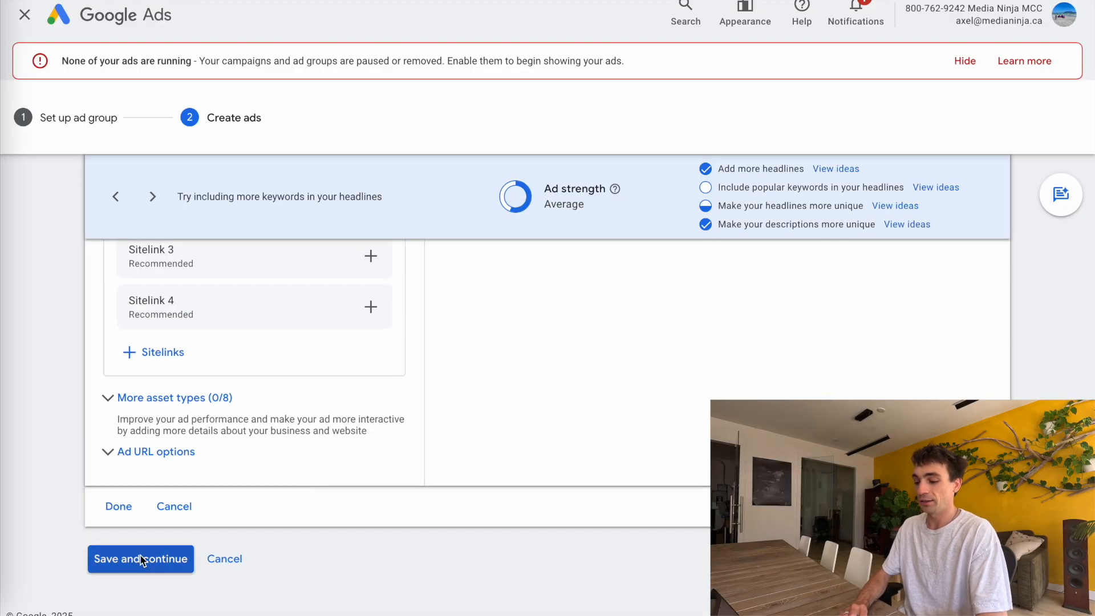
left_click(141, 560)
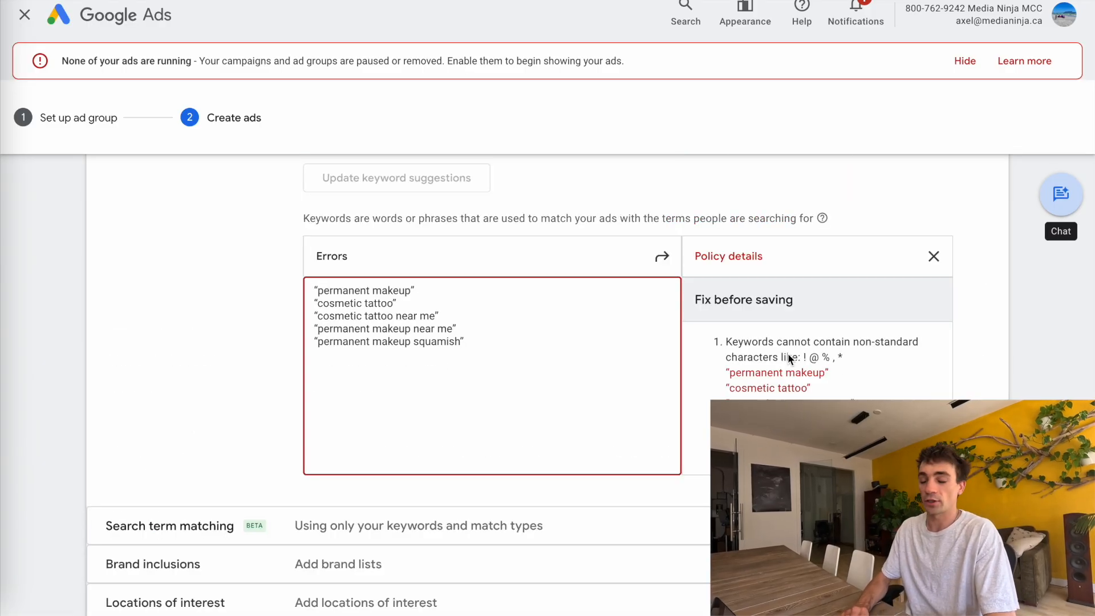
left_click(493, 343)
key("BackSpace")
left_click(467, 328)
left_click(445, 315)
key("BackSpace")
left_click(403, 301)
key("BackSpace")
left_click(433, 290)
key("BackSpace")
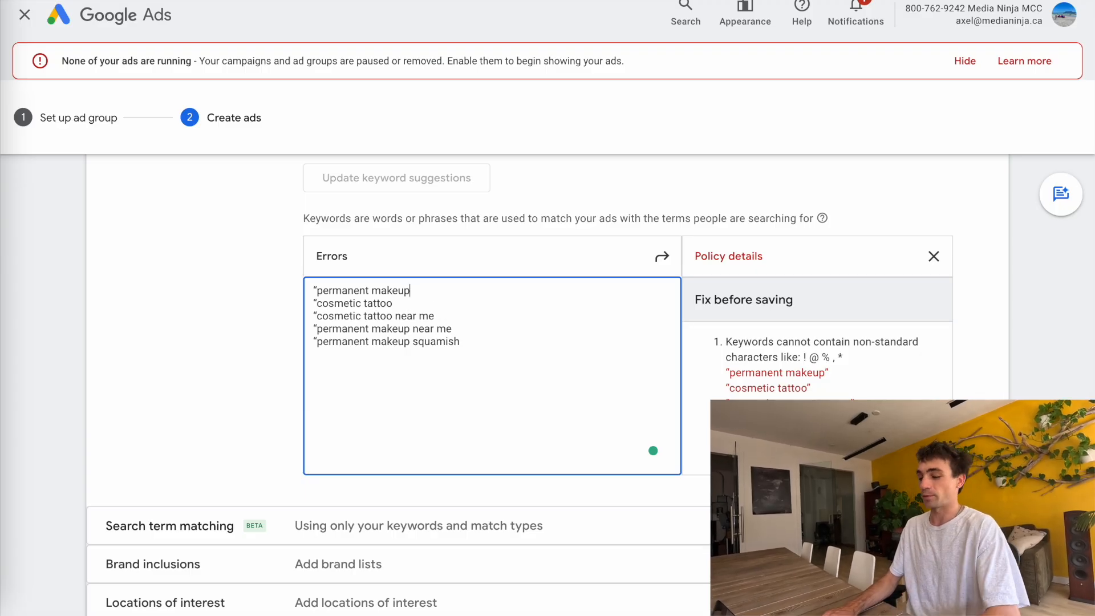
Delete the opening quotation marks from the five keywords
left_click(318, 291)
key("BackSpace")
left_click(316, 303)
key("BackSpace")
left_click(317, 316)
key("BackSpace")
left_click(316, 328)
key("BackSpace")
left_click(317, 341)
key("BackSpace")
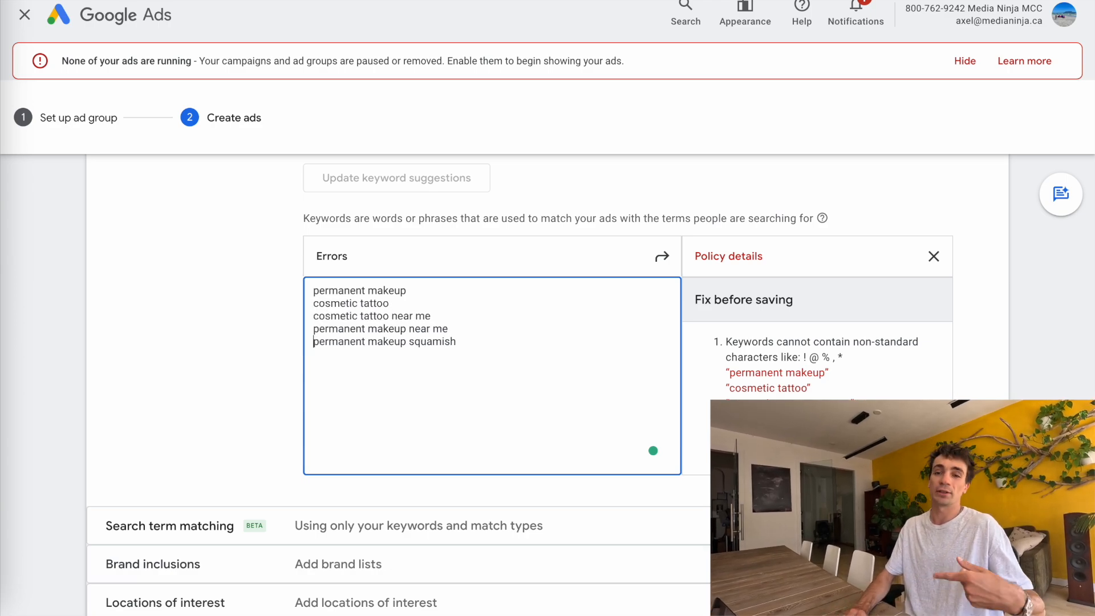
Save and continue to create the Makeup ad group and its ad
scroll(315, 442, "down", 10)
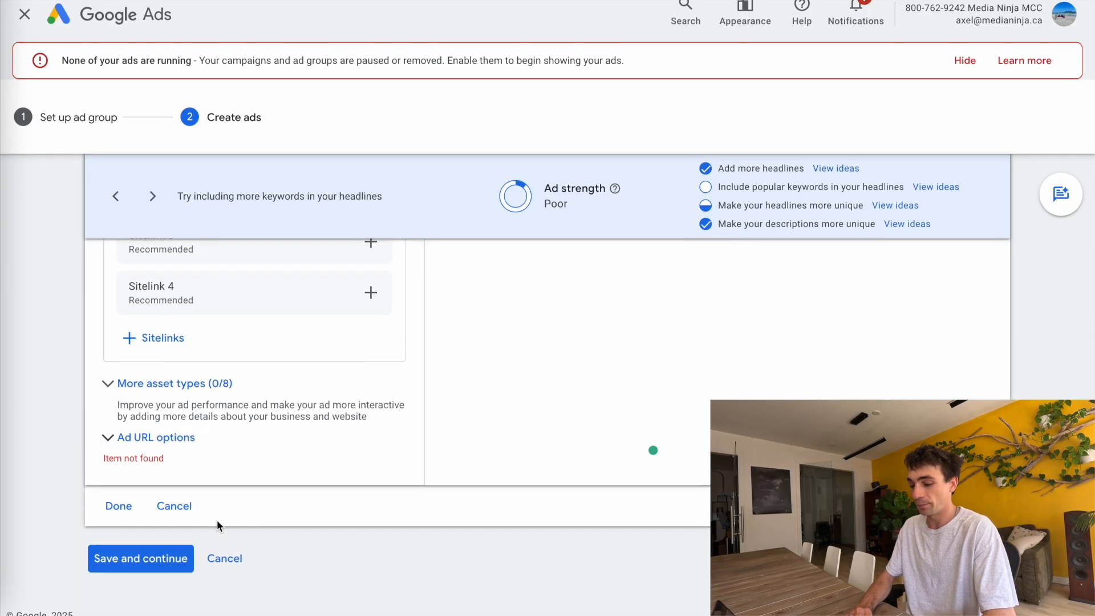
left_click(170, 549)
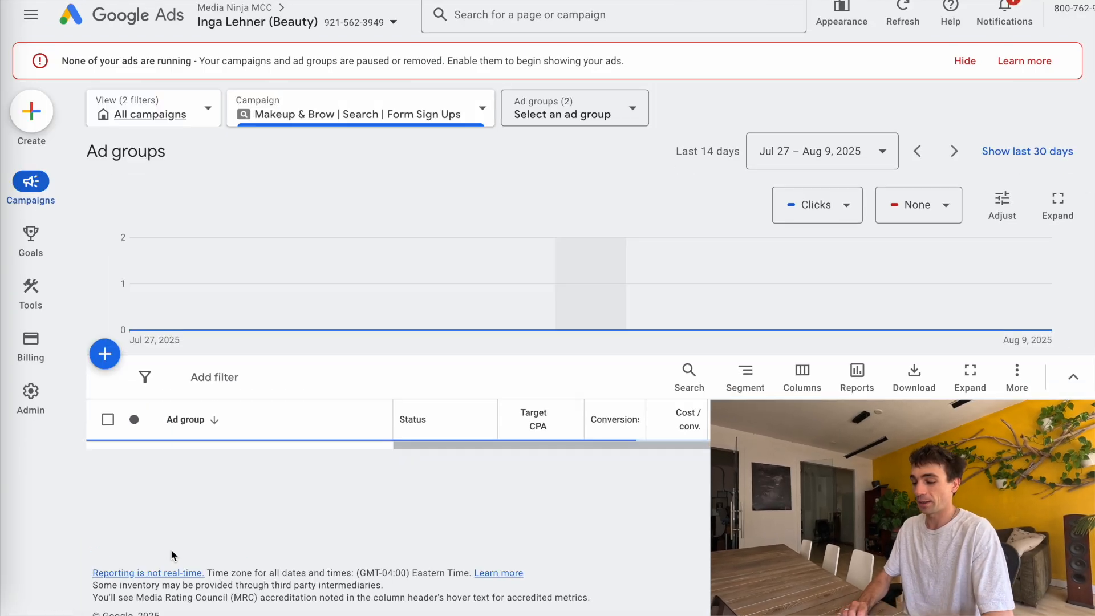
Open the Makeup ad group and change the match type of all five keywords to Phrase match
scroll(180, 495, "down", 2)
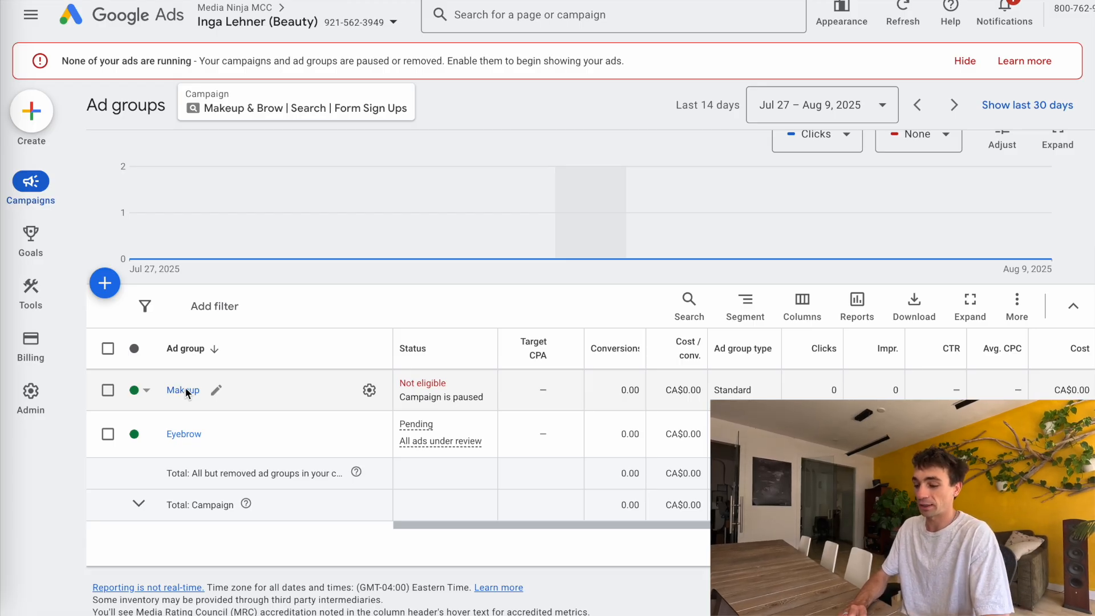
left_click(184, 390)
scroll(173, 295, "down", 3)
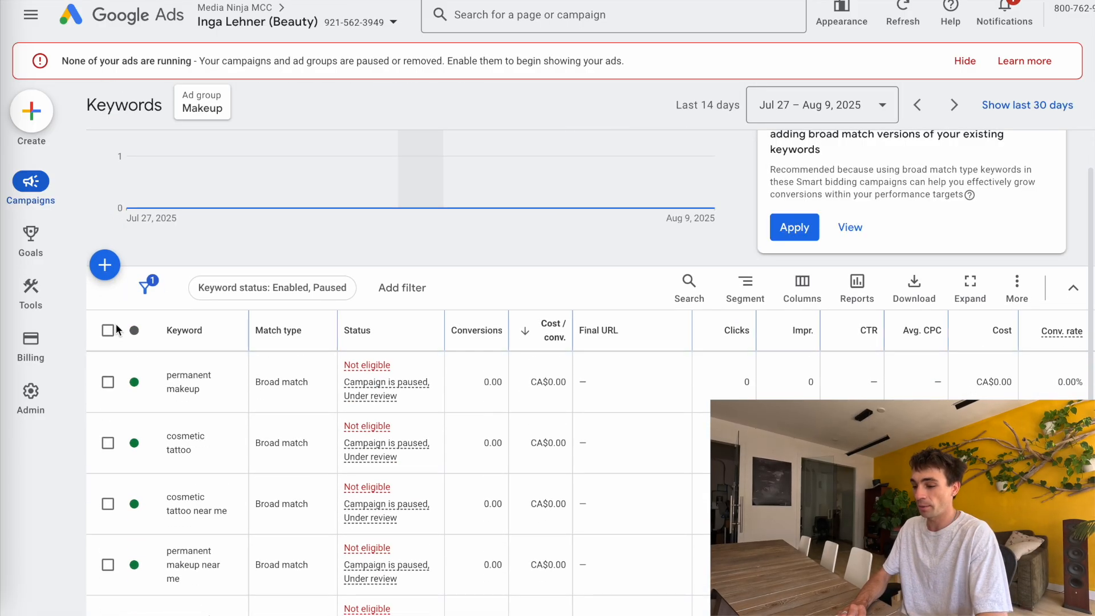
left_click(114, 329)
left_click(217, 256)
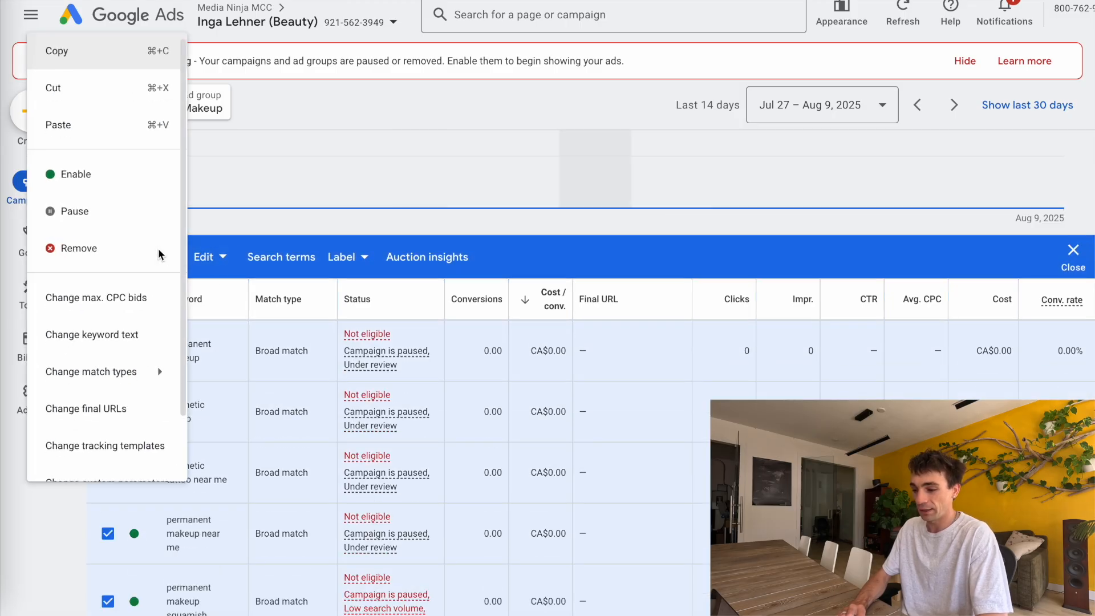
mouse_move(98, 371)
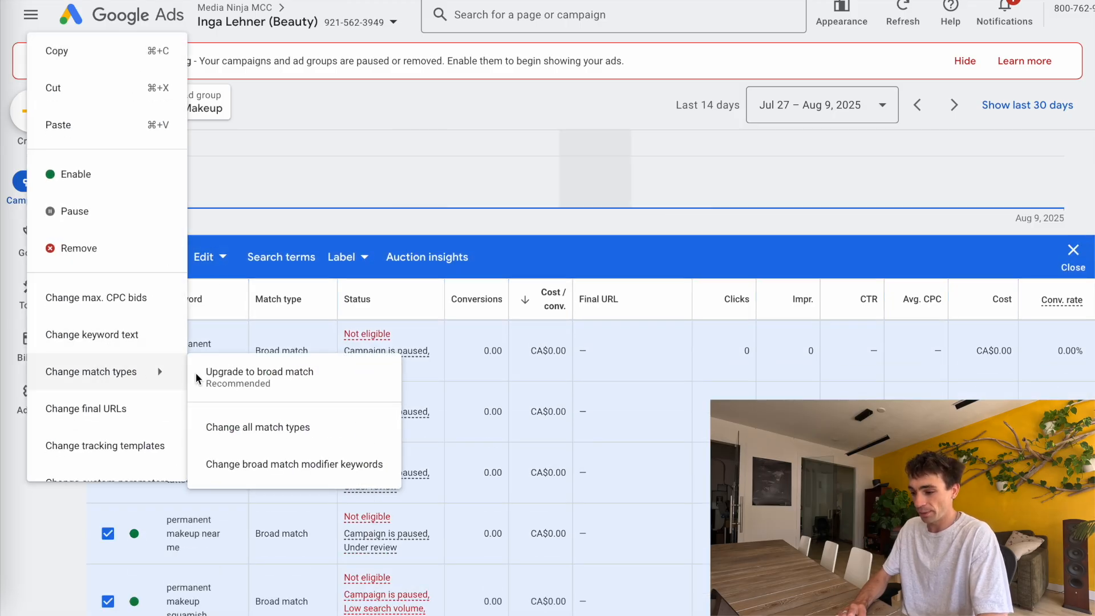
left_click(247, 434)
left_click(176, 323)
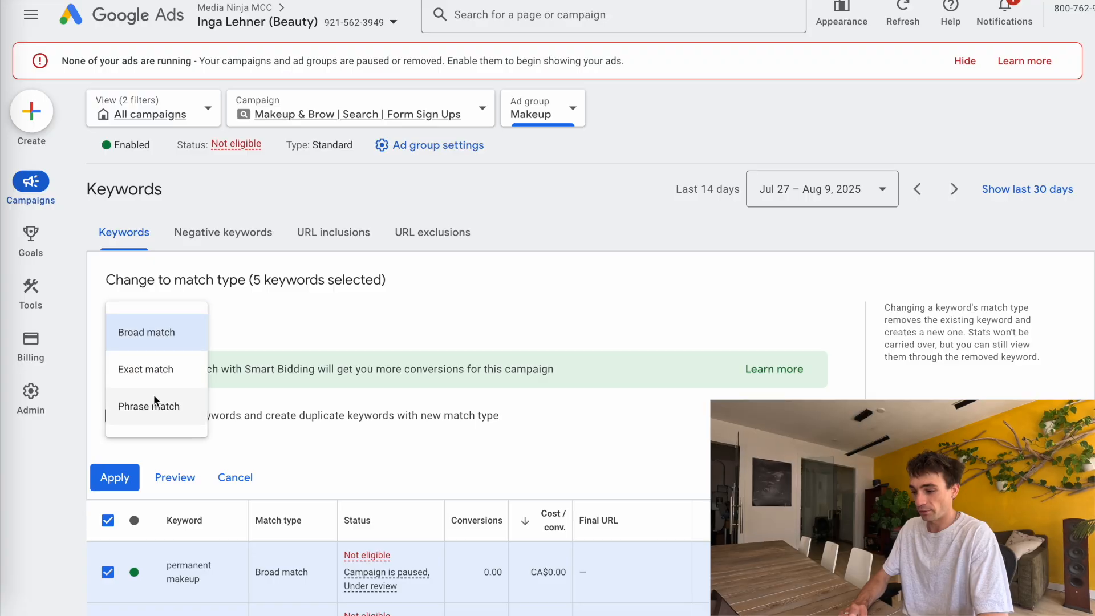
left_click(148, 403)
left_click(109, 477)
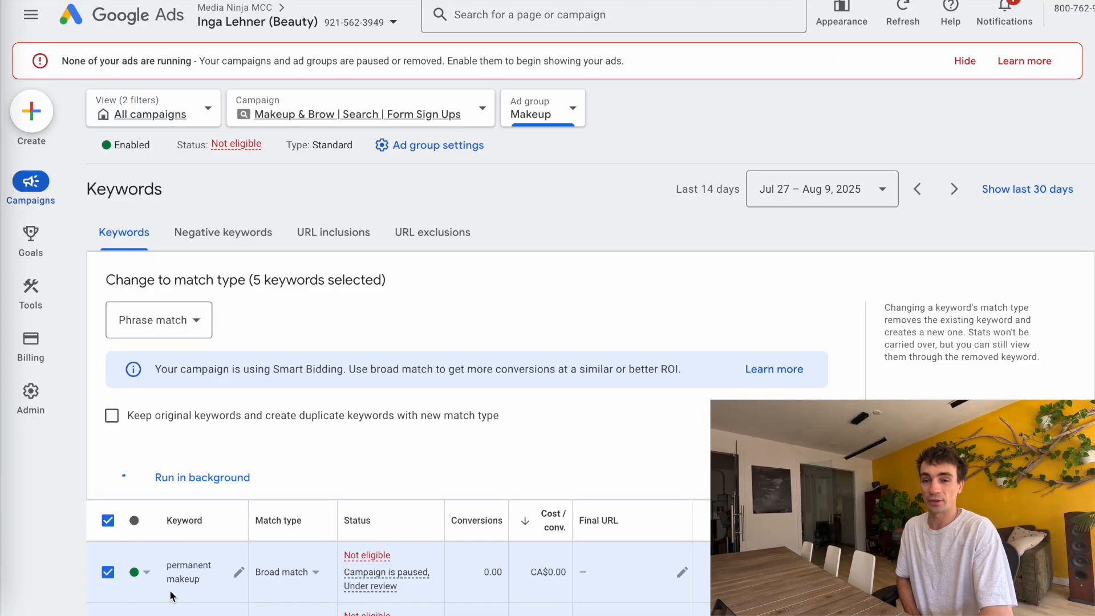
Return to the campaign's list of ad groups
scroll(268, 519, "down", 2)
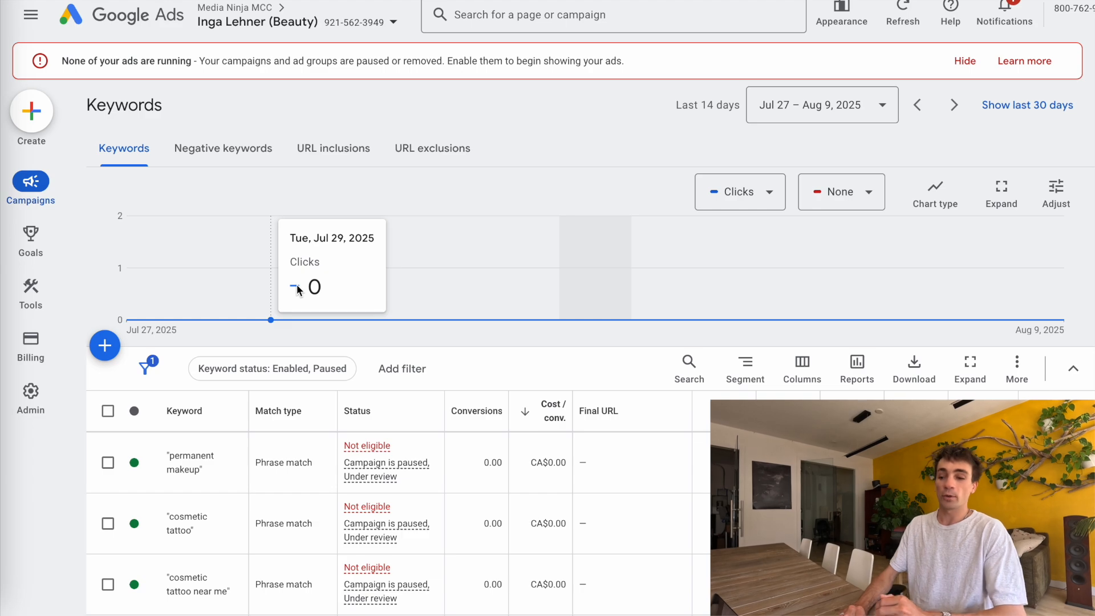
mouse_move(67, 220)
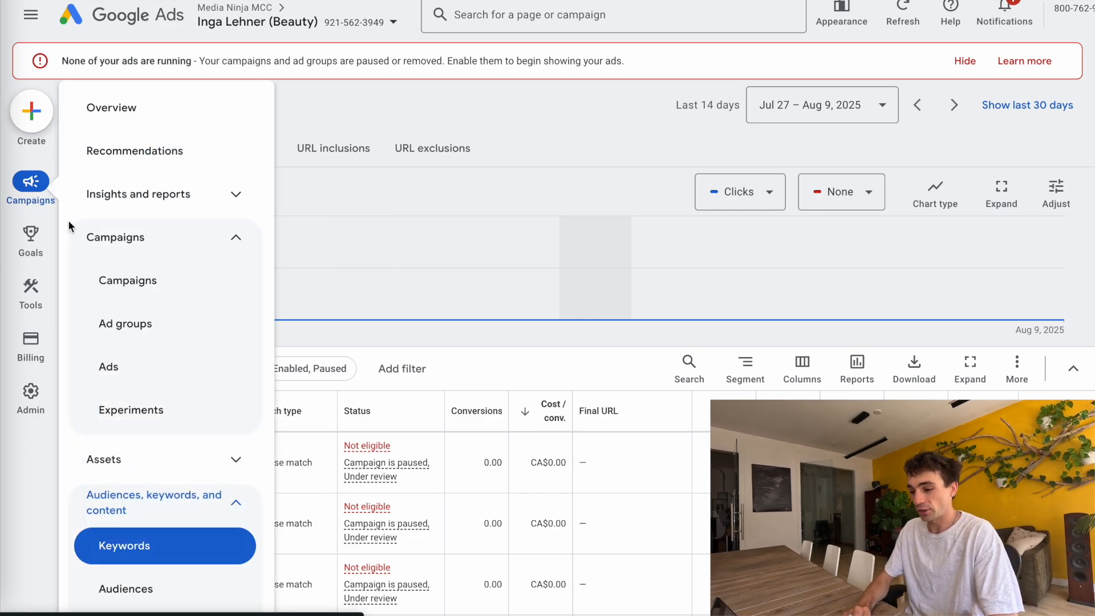
left_click(149, 281)
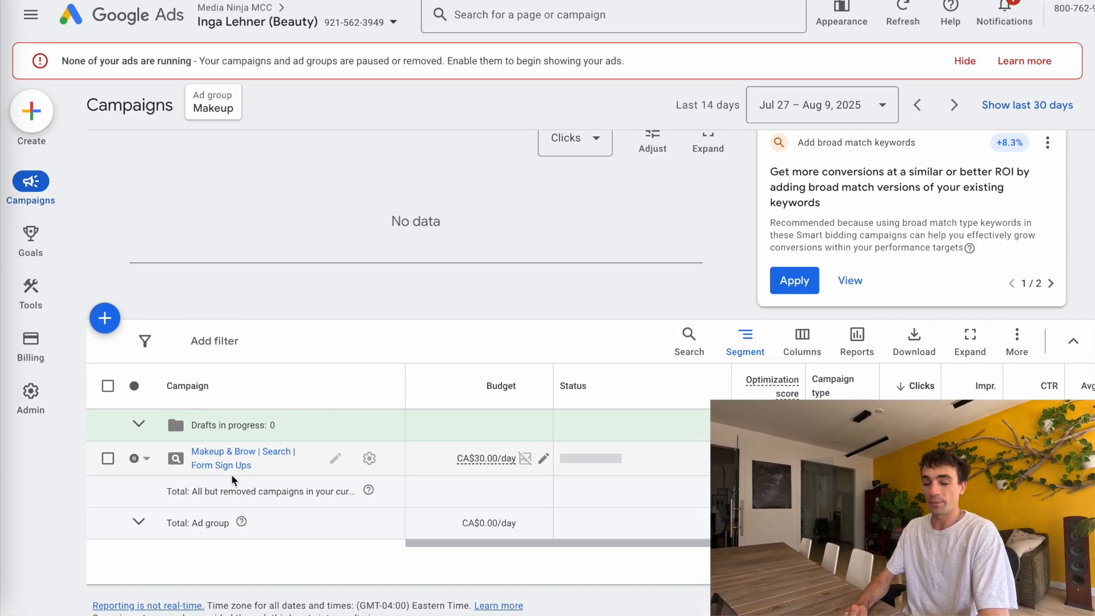
left_click(224, 460)
scroll(227, 468, "down", 3)
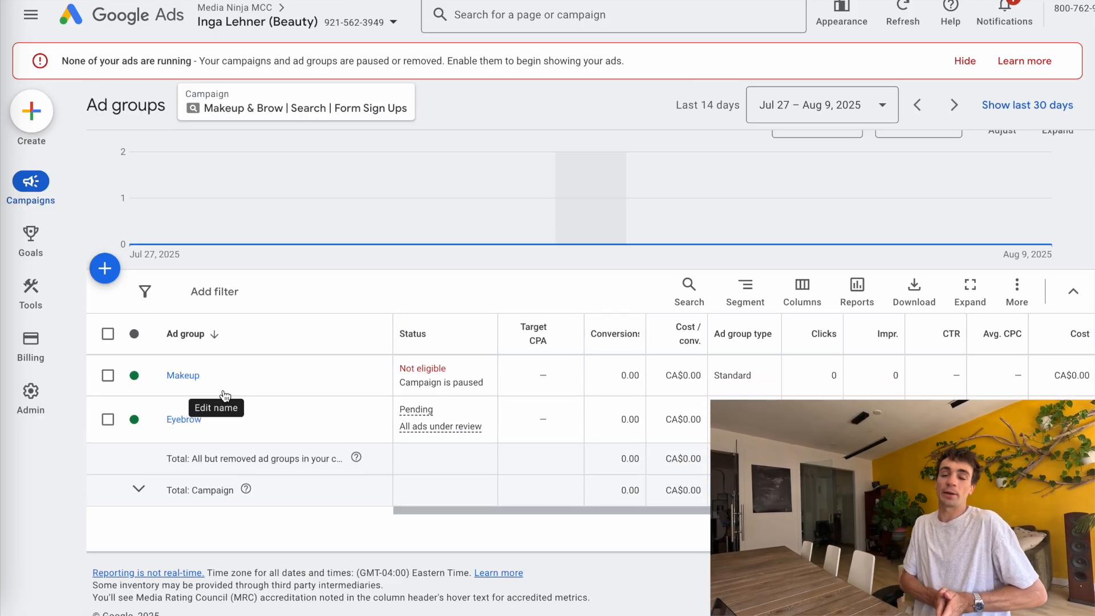